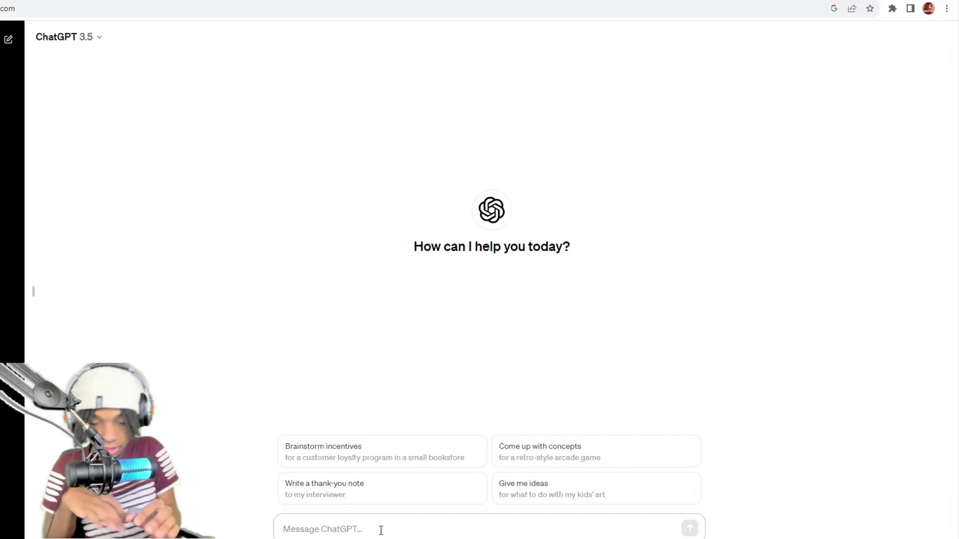
- Ask ChatGPT to "name me 20 modern day trap rappers"
{"action": "type", "text": "name me"}
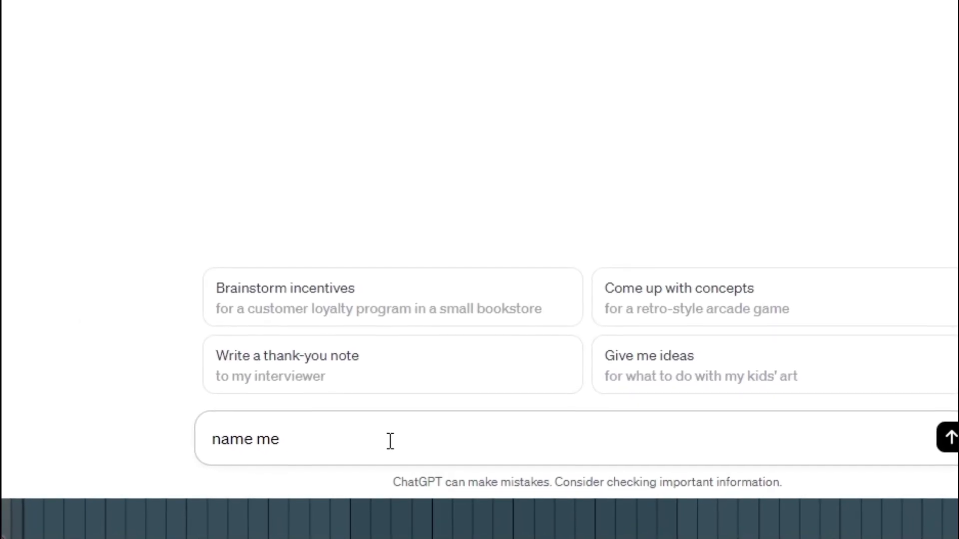
{"action": "type", "text": " 20 modern"}
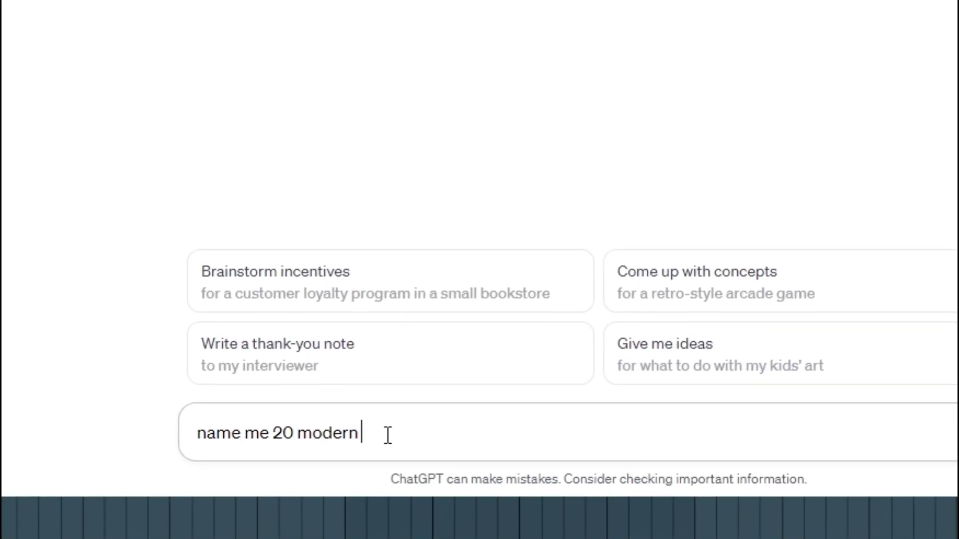
{"action": "type", "text": " day trap rappers"}
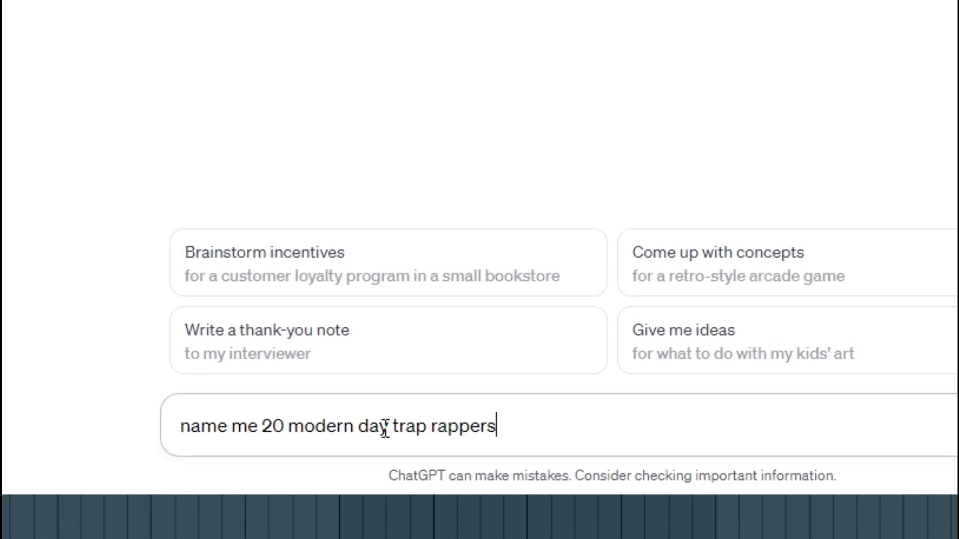
{"action": "key", "text": "Return"}
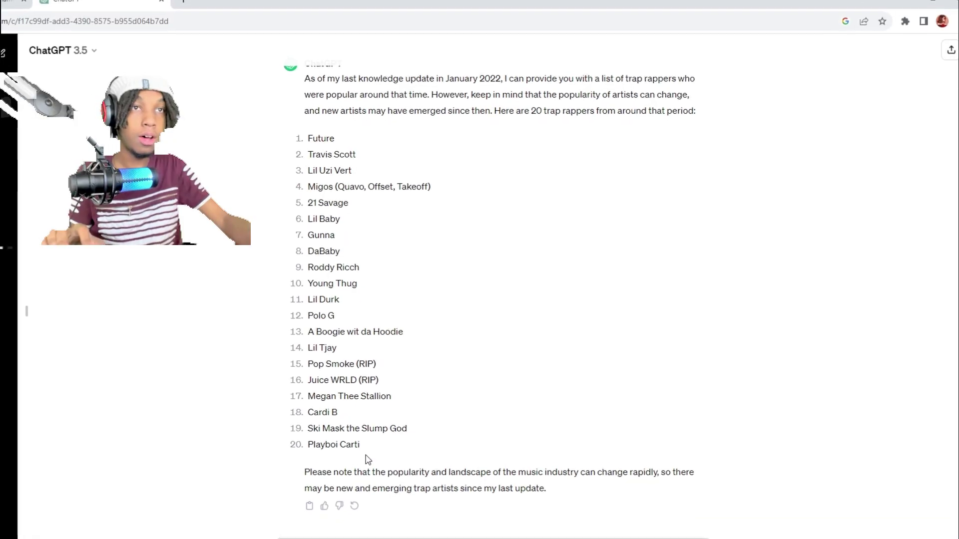
- Copy the list of 20 rappers from ChatGPT into the wheelofnames.com wheel entries
{"action": "left_click_drag", "start_coordinate": [364, 456], "coordinate": [276, 116]}
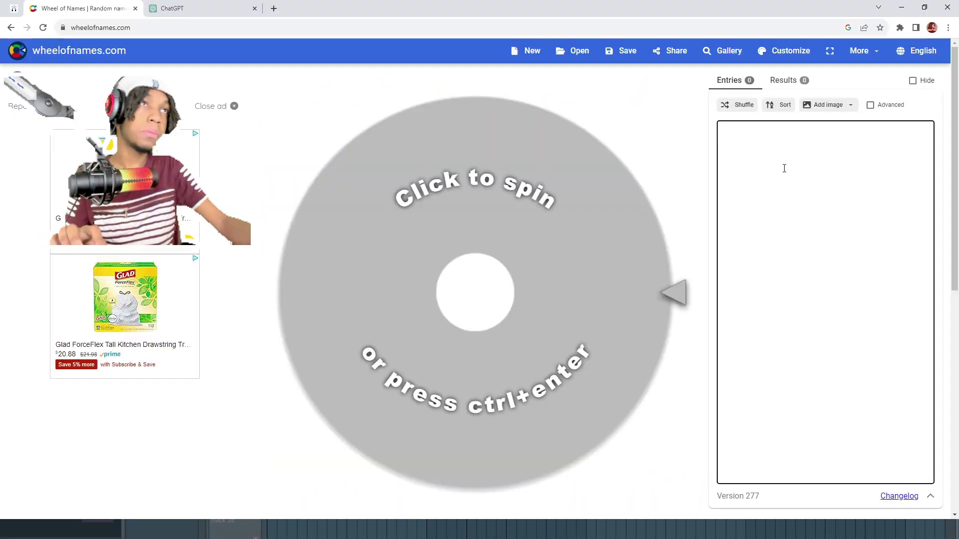
{"action": "type", "text": "Future Travis Scott Lil Uzi Vert Migos (Quavo, Offset, Takeoff) 21 Savage Lil Baby Gunna DaBaby Roddy Ricch Young Thug Lil Durk Polo G A Boogie wit da Hoodie Lil Tjay Pop Smoke (RIP) Juice WRLD (RIP) Megan Thee Stallion Cardi B Ski Mask the Slump God Playboi Carti"}
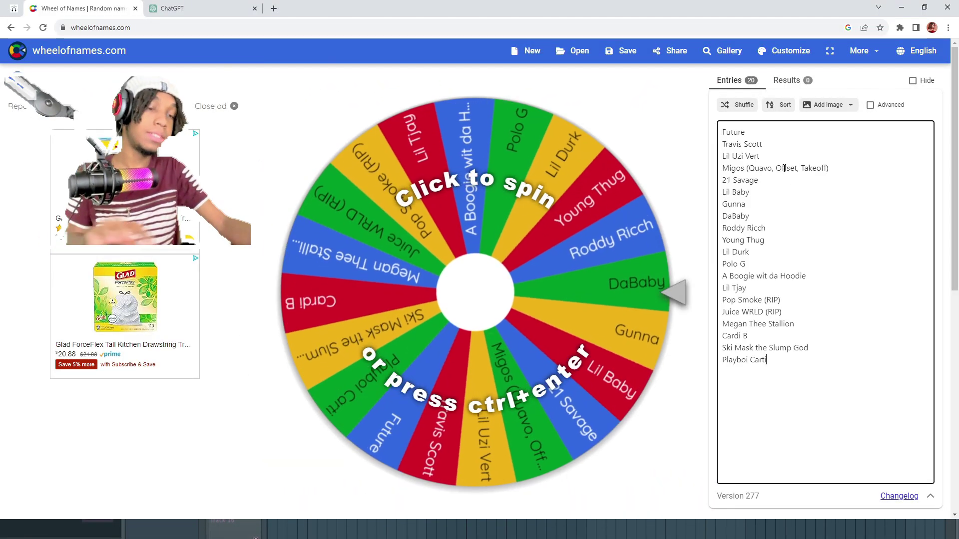
- In FL Studio, cycle through the Serum synth presets to find a first sound
{"action": "left_click", "coordinate": [589, 236]}
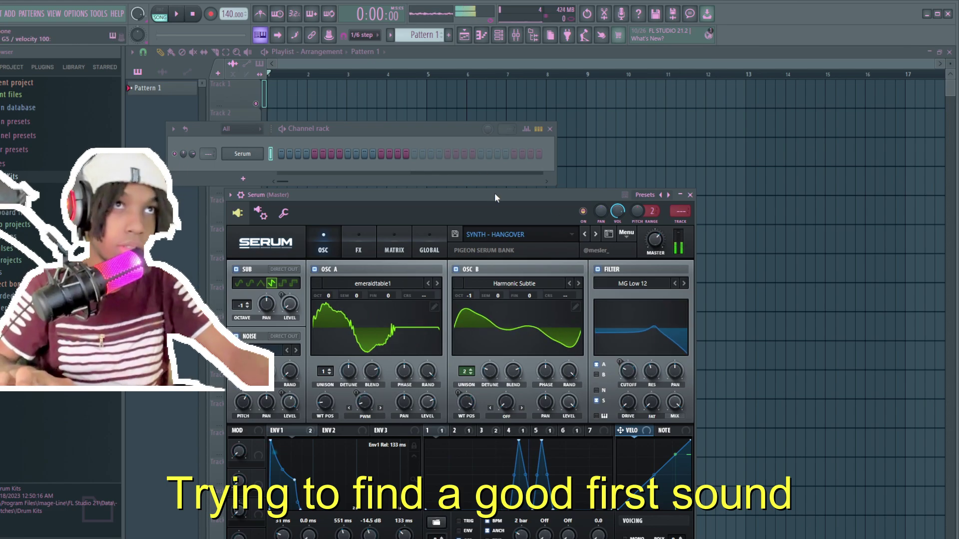
{"action": "left_click", "coordinate": [597, 236]}
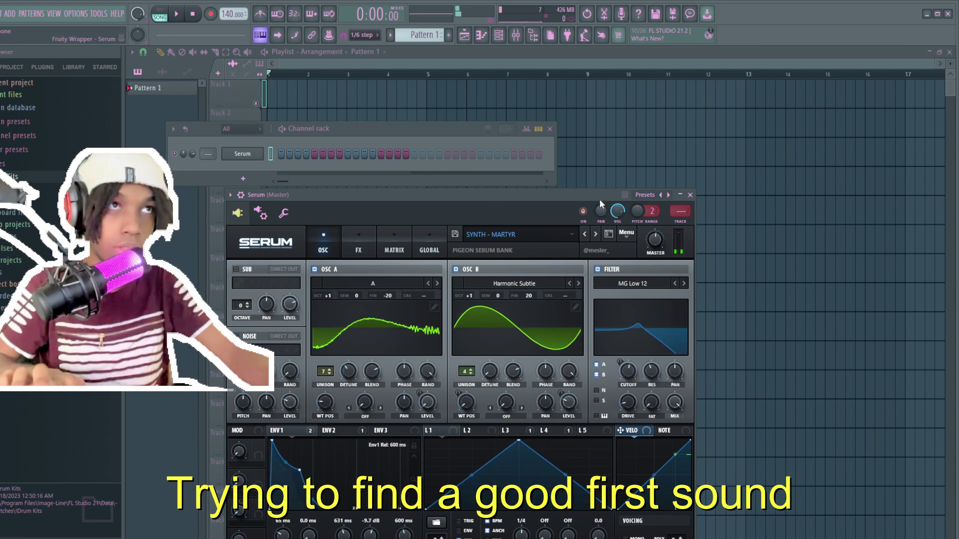
{"action": "left_click", "coordinate": [596, 234]}
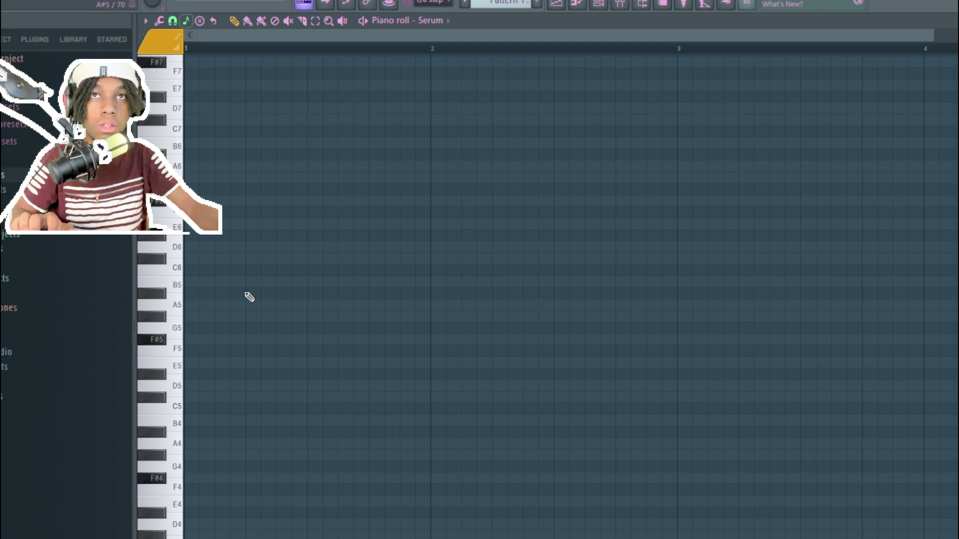
- Build a one-bar chord of F#5, A5, C#6 and E6 in the Serum piano roll and play it
{"action": "left_click", "coordinate": [187, 339]}
{"action": "left_click", "coordinate": [188, 306]}
{"action": "left_click", "coordinate": [188, 259]}
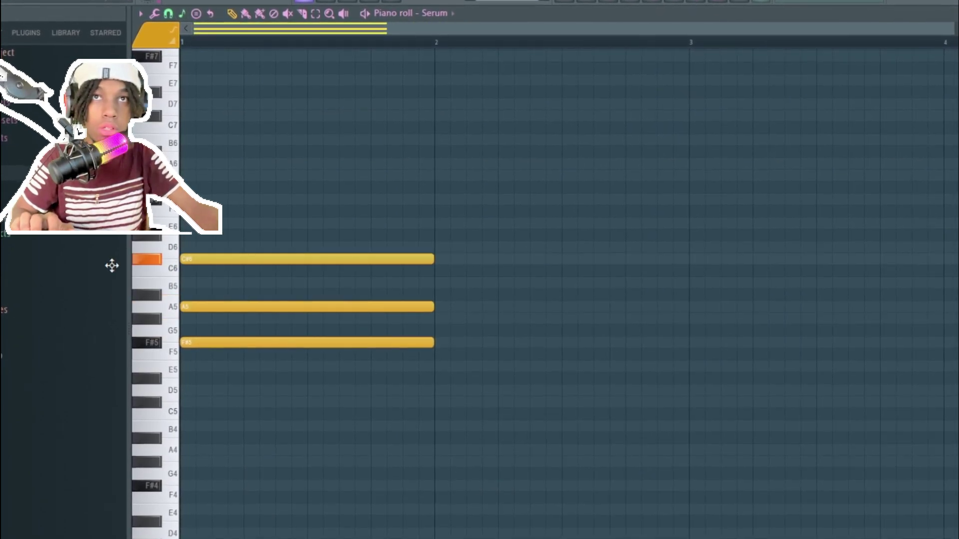
{"action": "left_click", "coordinate": [187, 224]}
{"action": "left_click_drag", "start_coordinate": [240, 60], "coordinate": [449, 307]}
{"action": "key", "text": "space"}
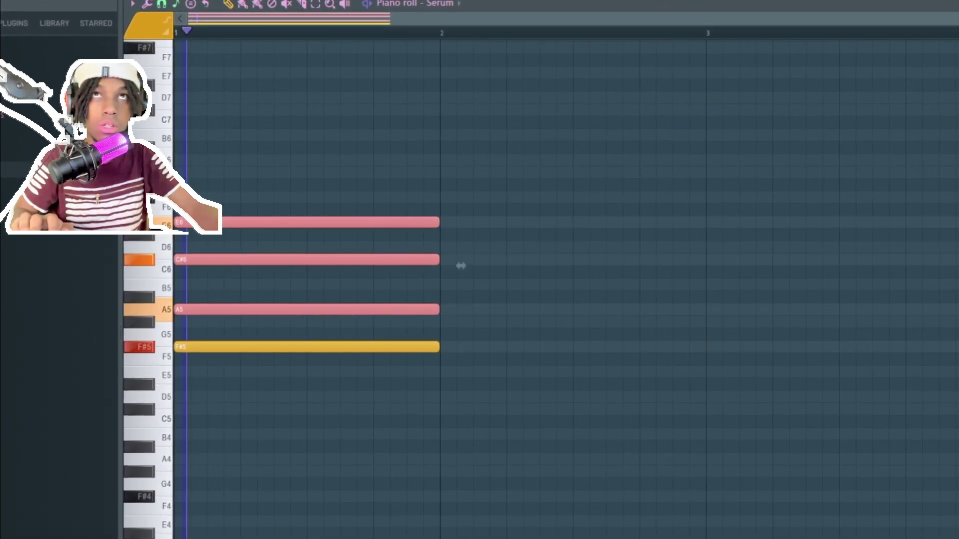
- Try extra notes above the chord and add a one-bar F#6 as its highest note
{"action": "left_click", "coordinate": [382, 101]}
{"action": "right_click", "coordinate": [382, 101]}
{"action": "left_click", "coordinate": [235, 171]}
{"action": "right_click", "coordinate": [237, 170]}
{"action": "left_click", "coordinate": [234, 197]}
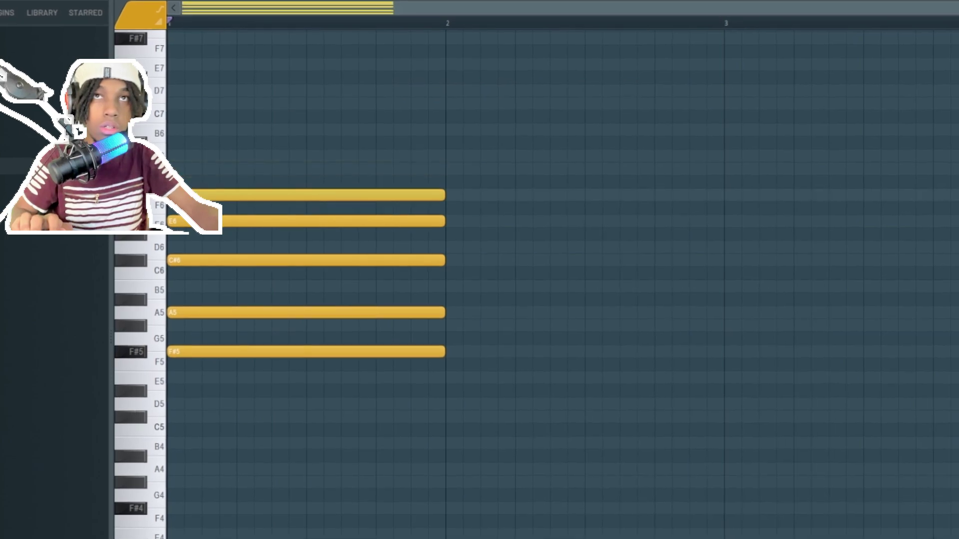
- Add a half-bar chord of C#5, E5, G#5, B5 and C#6 after the first chord and duplicate the two-chord phrase
{"action": "key", "text": "ctrl+b"}
{"action": "left_click_drag", "start_coordinate": [385, 306], "coordinate": [387, 356]}
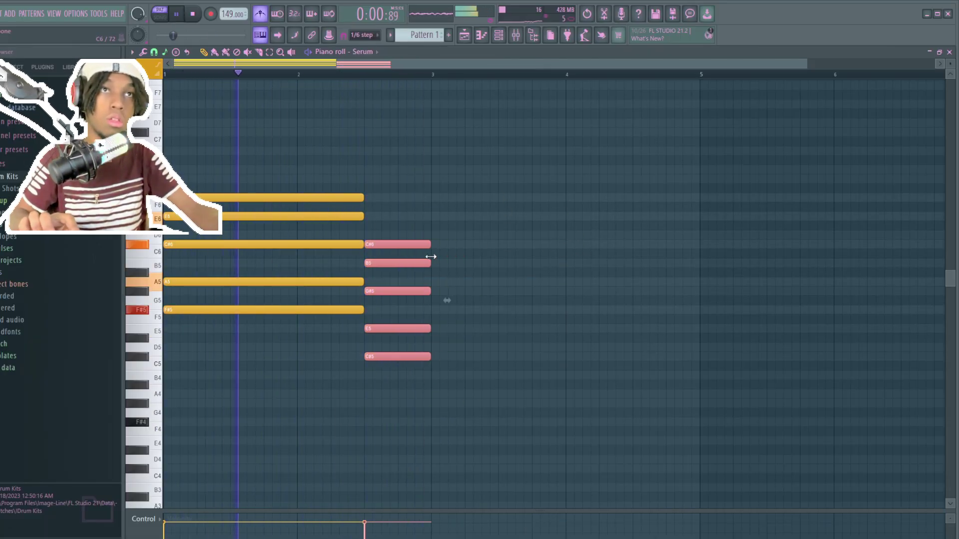
{"action": "left_click_drag", "start_coordinate": [323, 264], "coordinate": [300, 170]}
{"action": "key", "text": "ctrl+b"}
{"action": "scroll", "coordinate": [310, 174], "scroll_direction": "down", "scroll_amount": 2}
{"action": "key", "text": "ctrl+d"}
- Slice the repeated F#5 chord at the start of bar 4
{"action": "left_click_drag", "start_coordinate": [430, 118], "coordinate": [473, 285]}
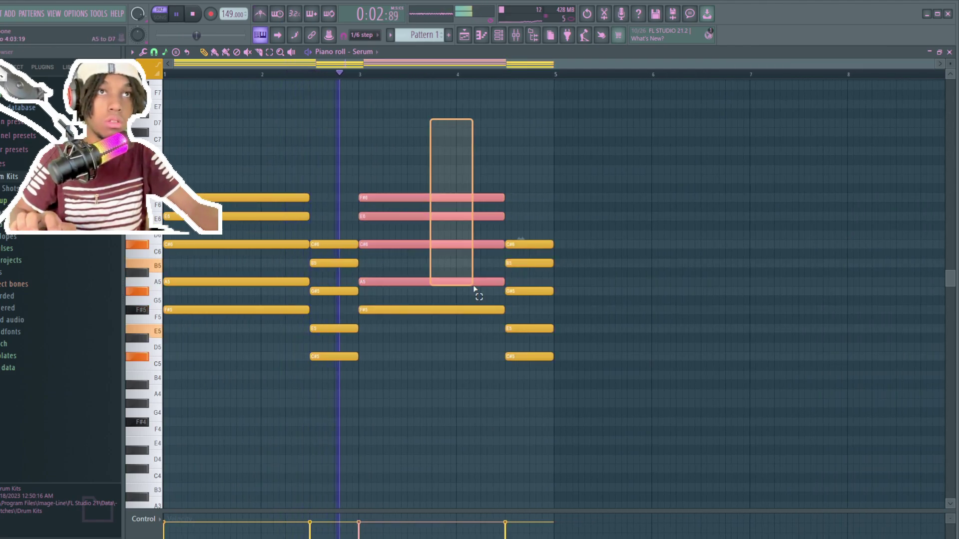
{"action": "left_click_drag", "start_coordinate": [456, 345], "coordinate": [456, 168]}
{"action": "left_click_drag", "start_coordinate": [564, 102], "coordinate": [564, 99]}
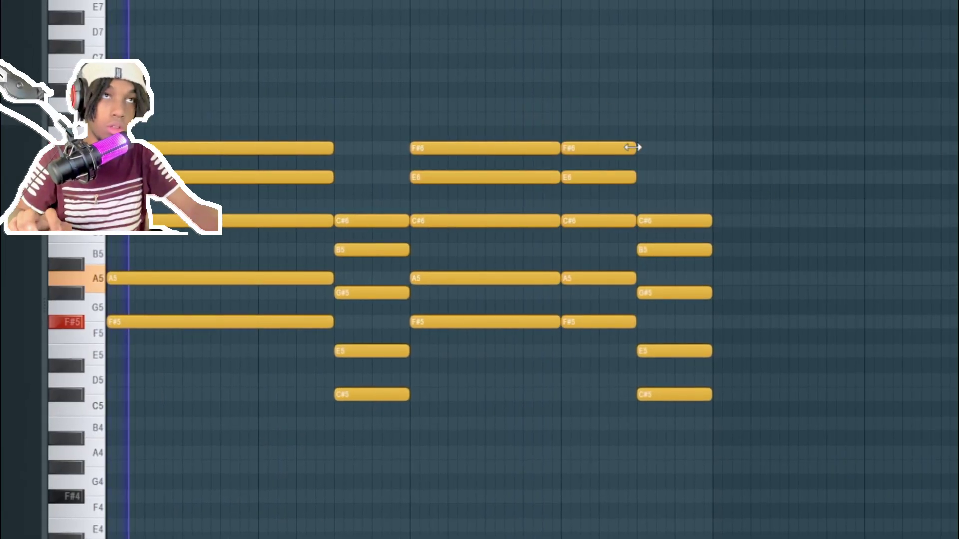
- Rework the sliced part into a D5, F#5, A5, C#6 and D6 chord and duplicate the progression to eight bars
{"action": "left_click_drag", "start_coordinate": [644, 137], "coordinate": [592, 388]}
{"action": "left_click_drag", "start_coordinate": [694, 423], "coordinate": [662, 146]}
{"action": "left_click_drag", "start_coordinate": [606, 139], "coordinate": [651, 392]}
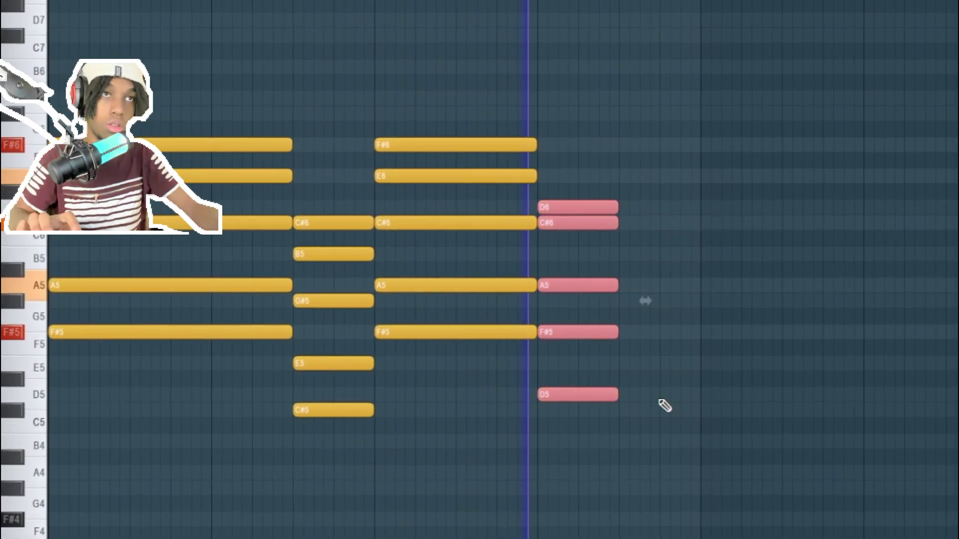
{"action": "key", "text": "ctrl+b"}
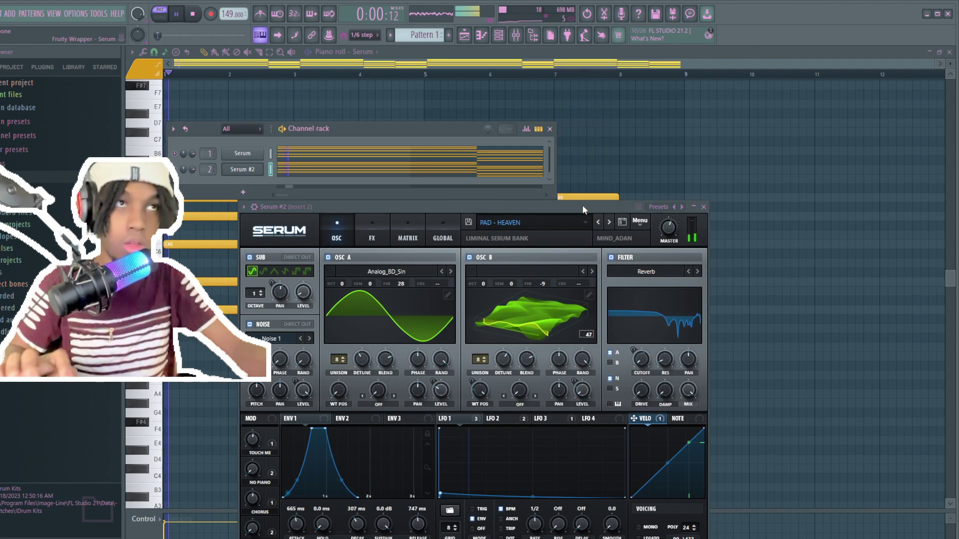
- Transpose all notes of the eight-bar Serum chord progression down one octave
{"action": "left_click", "coordinate": [667, 174]}
{"action": "key", "text": "ctrl+a"}
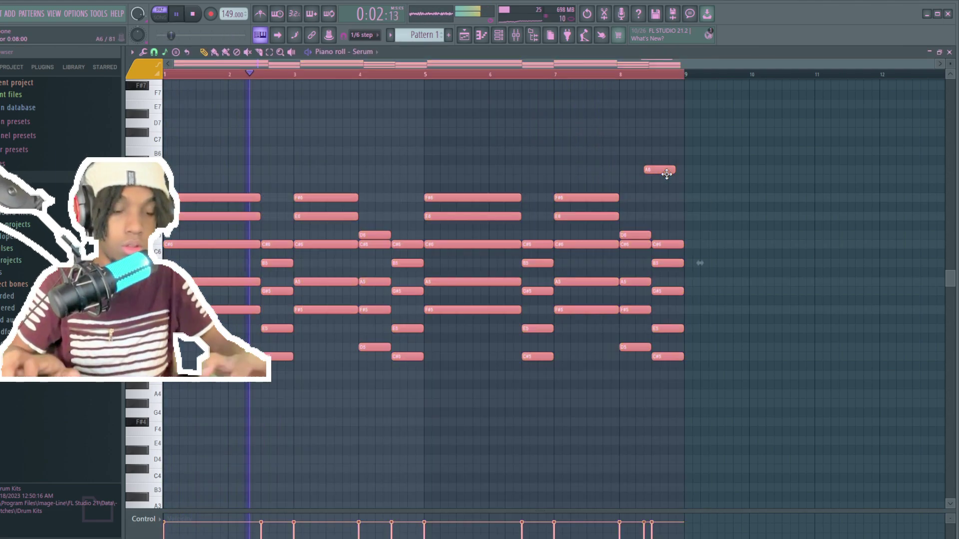
{"action": "key", "text": "ctrl+Down"}
{"action": "key", "text": "ctrl+d"}
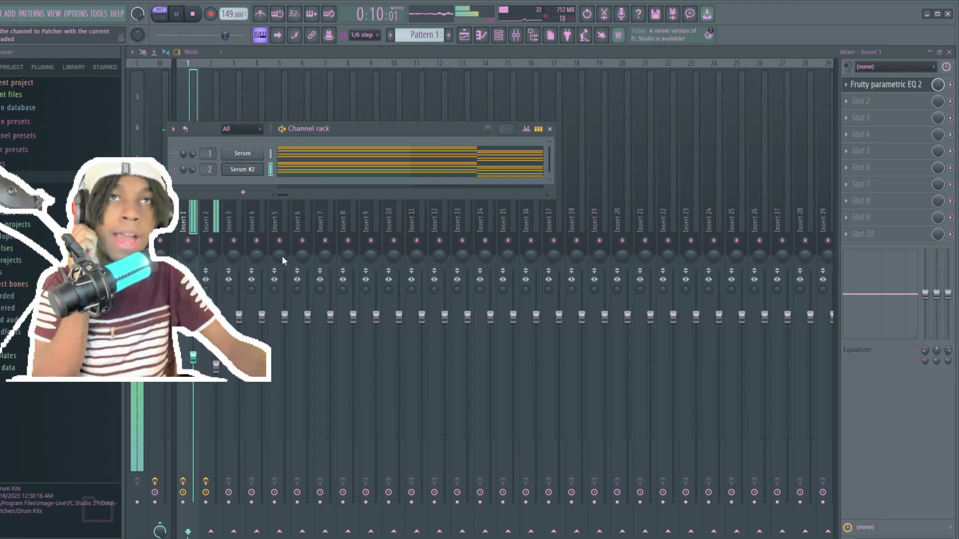
- Start an arpeggio in the Serum #3 piano roll with staggered F#4, A5, C#6 and E6 notes and play it
{"action": "left_click", "coordinate": [268, 259]}
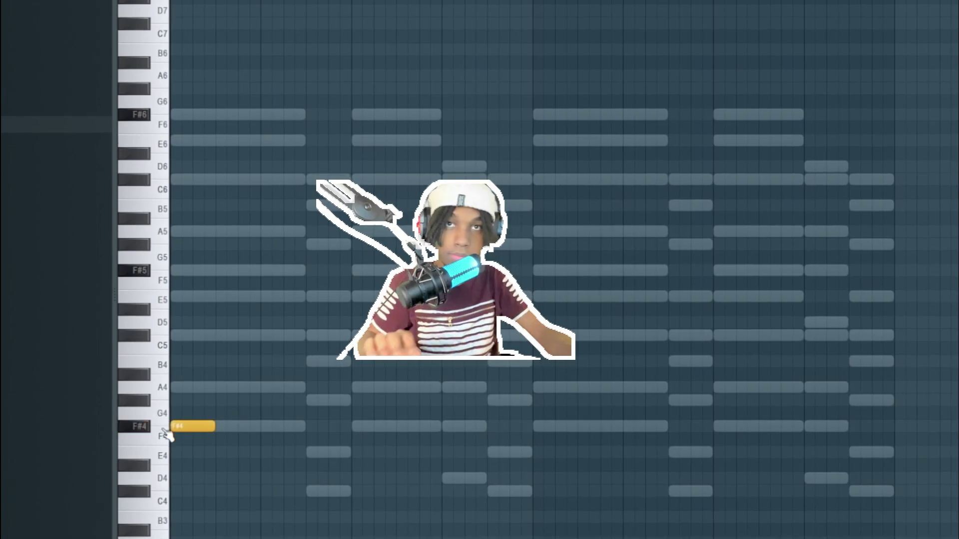
{"action": "left_click", "coordinate": [185, 240]}
{"action": "left_click_drag", "start_coordinate": [184, 240], "coordinate": [184, 218]}
{"action": "left_click", "coordinate": [188, 172]}
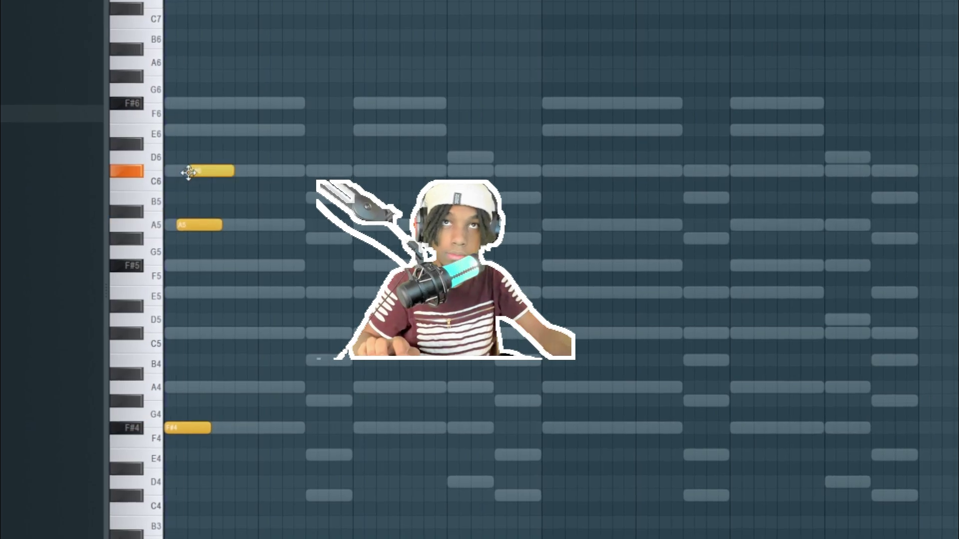
{"action": "left_click", "coordinate": [206, 131]}
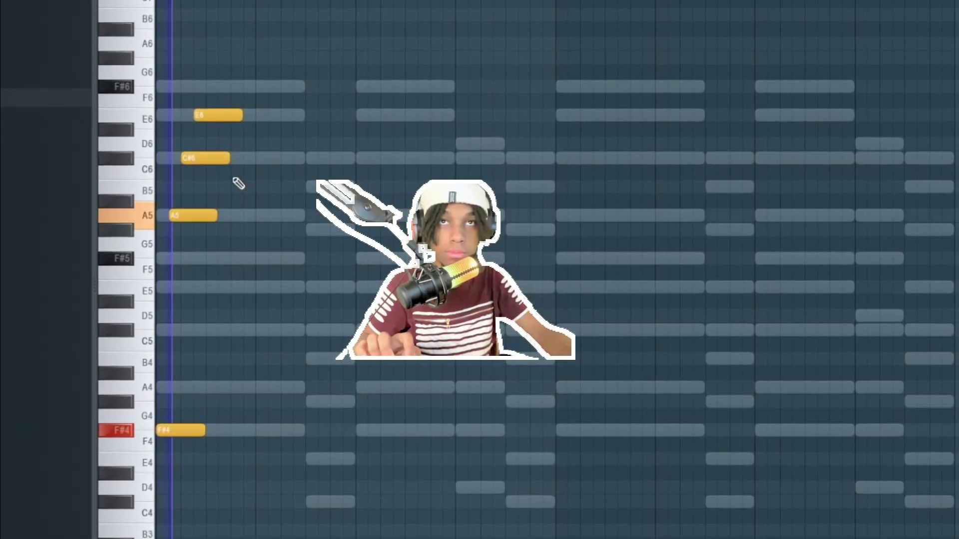
{"action": "key", "text": "space"}
- Rework the first-bar arpeggio with an added F#5 and a second C#6 note, playing it back to check
{"action": "right_click", "coordinate": [217, 116]}
{"action": "left_click", "coordinate": [194, 258]}
{"action": "key", "text": "space"}
{"action": "key", "text": "space"}
{"action": "key", "text": "space"}
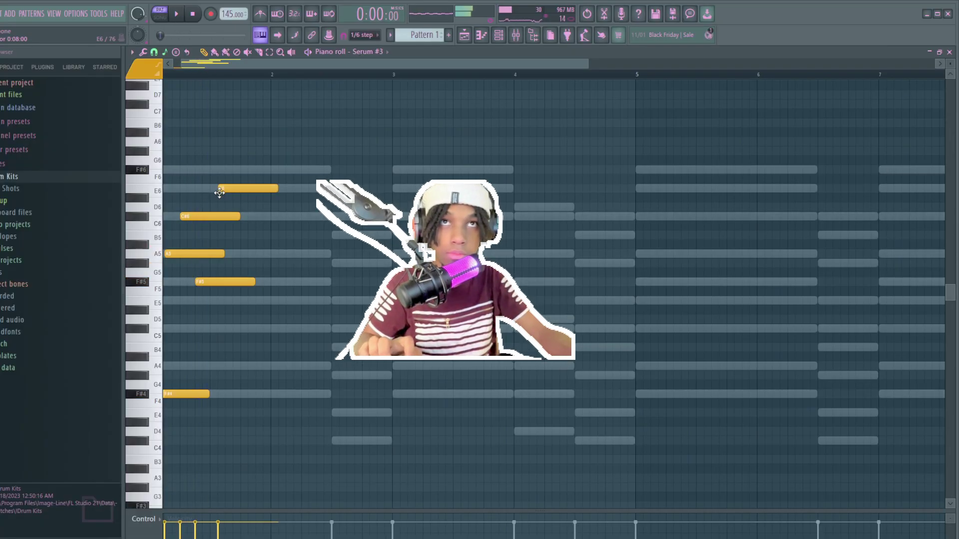
{"action": "scroll", "coordinate": [239, 215], "scroll_direction": "up", "scroll_amount": 2}
{"action": "left_click", "coordinate": [258, 216]}
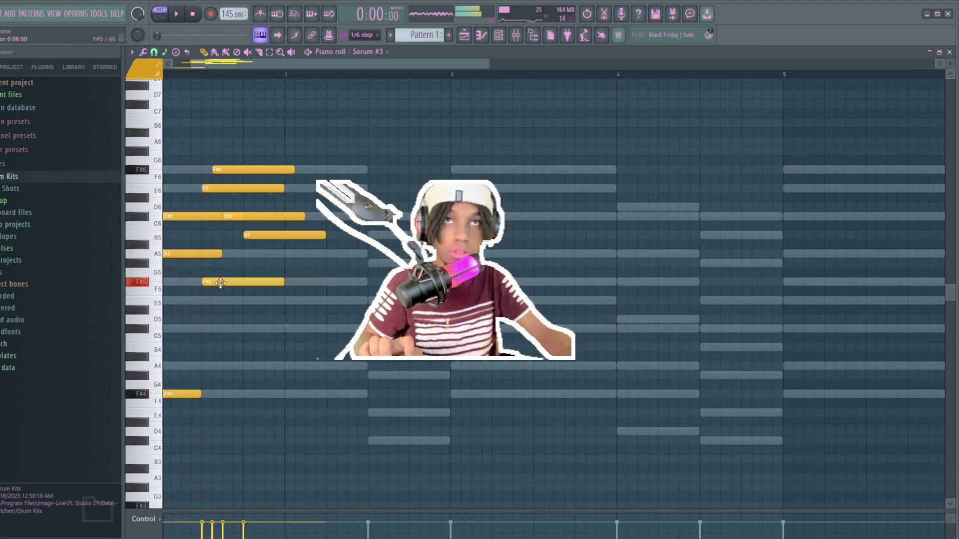
- Slice the arpeggio notes at the start of bar 2 and delete the parts that overhang the bar line
{"action": "left_click_drag", "start_coordinate": [296, 282], "coordinate": [296, 153]}
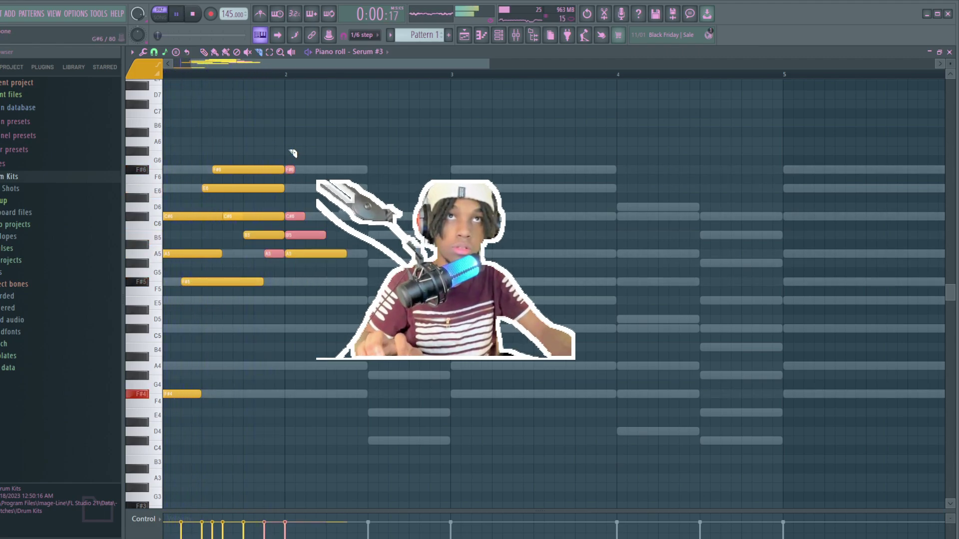
{"action": "key", "text": "Delete"}
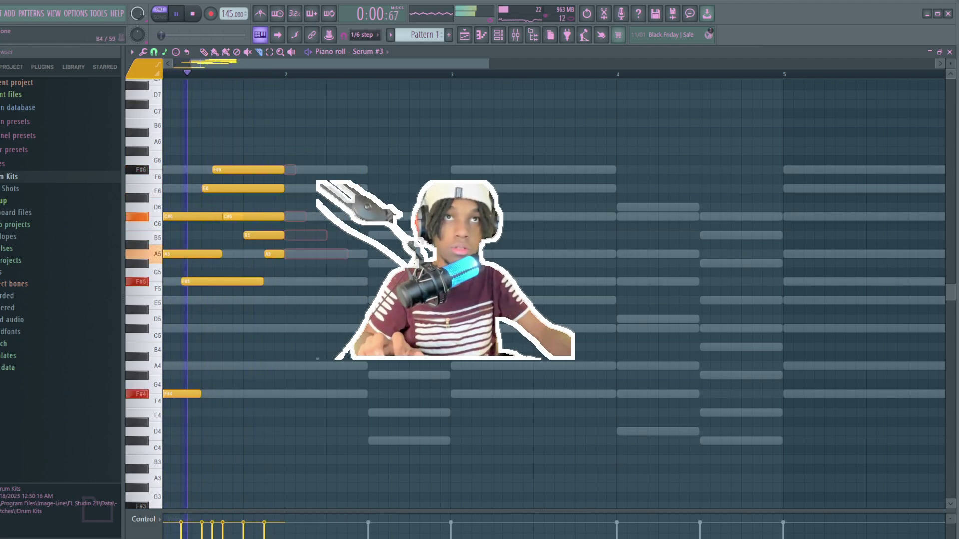
- Move the second bar's low note to A4 and duplicate the arpeggio pattern across eight bars
{"action": "left_click_drag", "start_coordinate": [287, 394], "coordinate": [288, 368]}
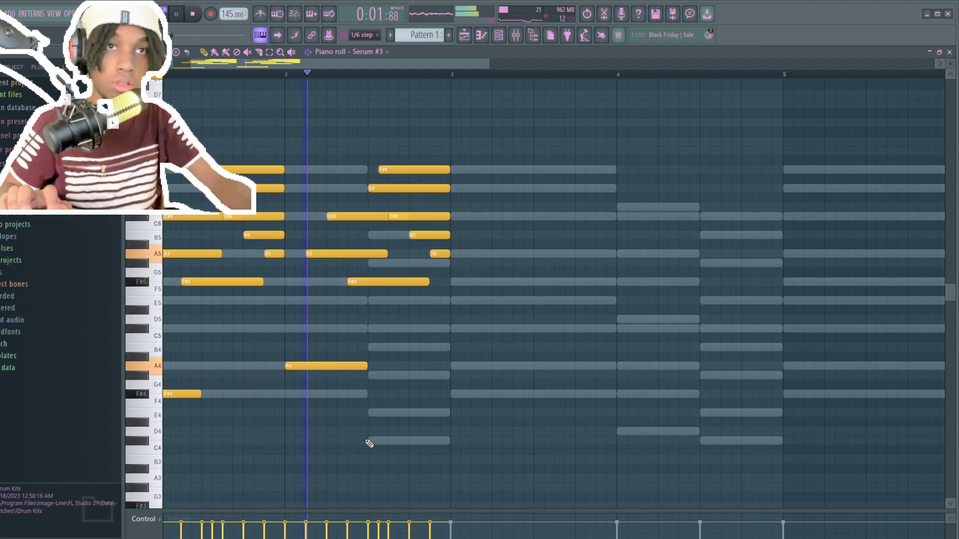
{"action": "key", "text": "ctrl+b"}
{"action": "scroll", "coordinate": [499, 425], "scroll_direction": "down", "scroll_amount": 4}
{"action": "left_click", "coordinate": [378, 387], "text": "ctrl"}
{"action": "scroll", "coordinate": [376, 385], "scroll_direction": "up", "scroll_amount": 4}
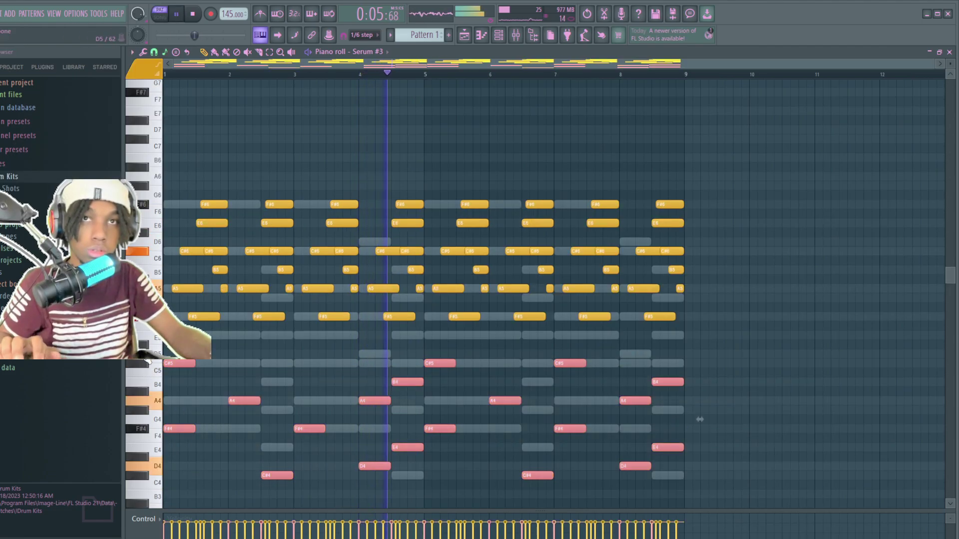
{"action": "key", "text": "ctrl+a"}
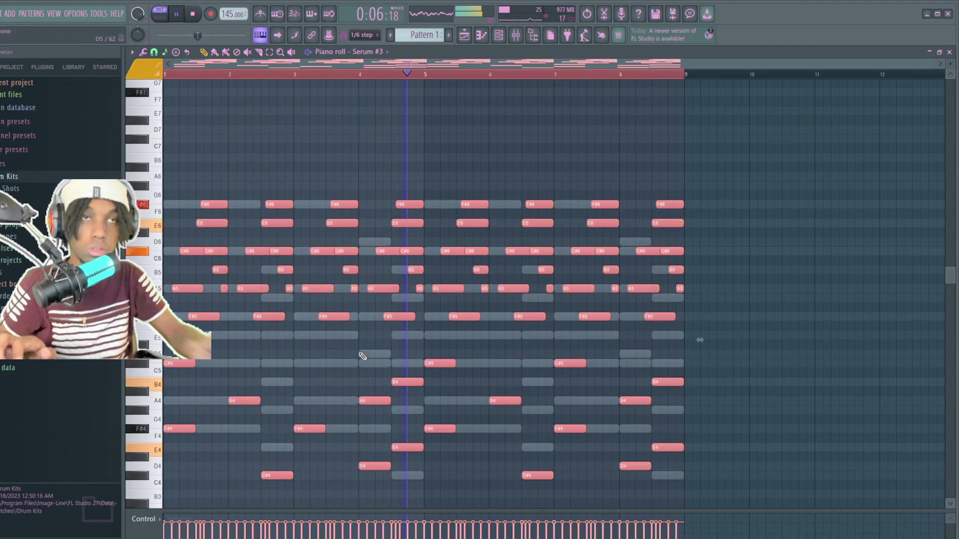
{"action": "key", "text": "ctrl+d"}
{"action": "left_click", "coordinate": [517, 37]}
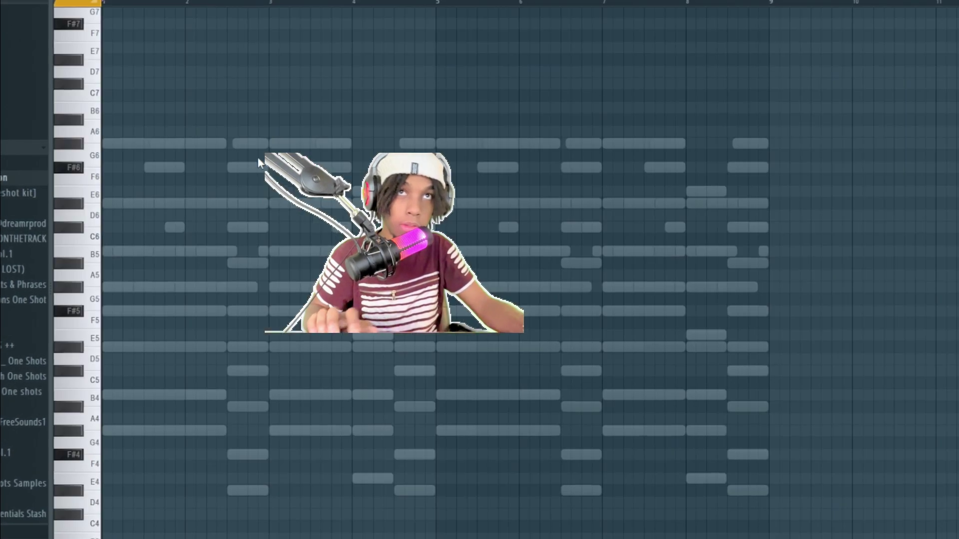
- Draw half-bar G#4, B4 and E5 notes at the start of the Analog Lab V pattern and delete the E5
{"action": "scroll", "coordinate": [258, 158], "scroll_direction": "down", "scroll_amount": 4}
{"action": "left_click", "coordinate": [113, 324]}
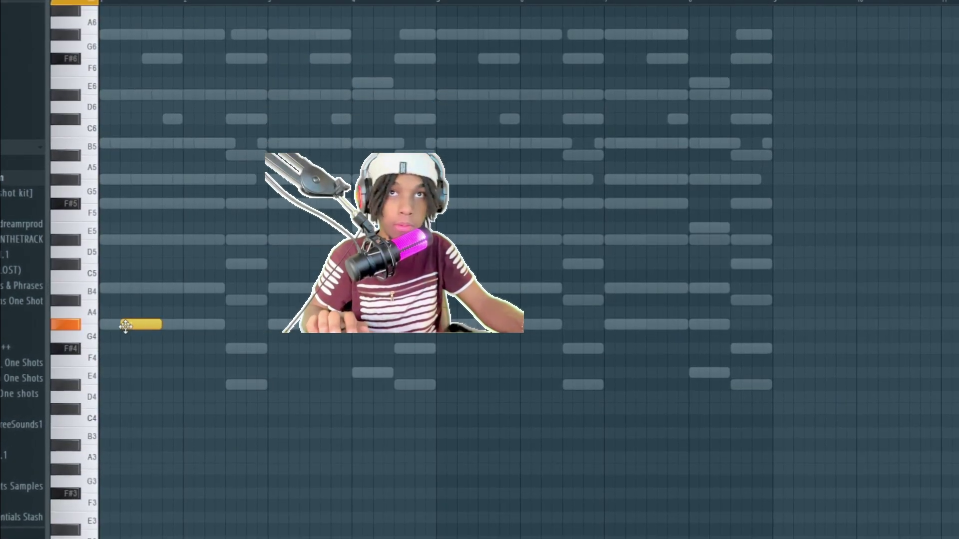
{"action": "left_click", "coordinate": [113, 287]}
{"action": "left_click", "coordinate": [113, 251]}
{"action": "left_click_drag", "start_coordinate": [103, 250], "coordinate": [82, 232]}
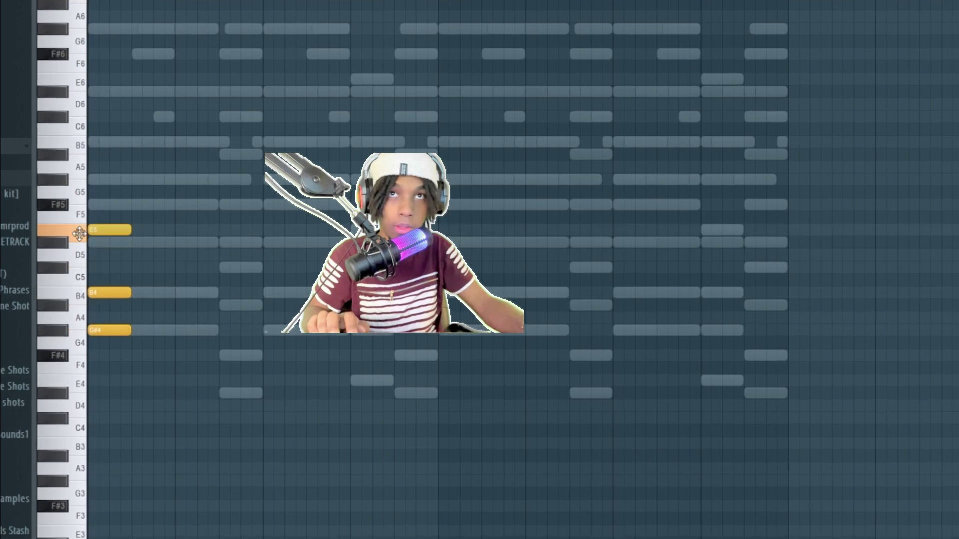
{"action": "right_click", "coordinate": [99, 230]}
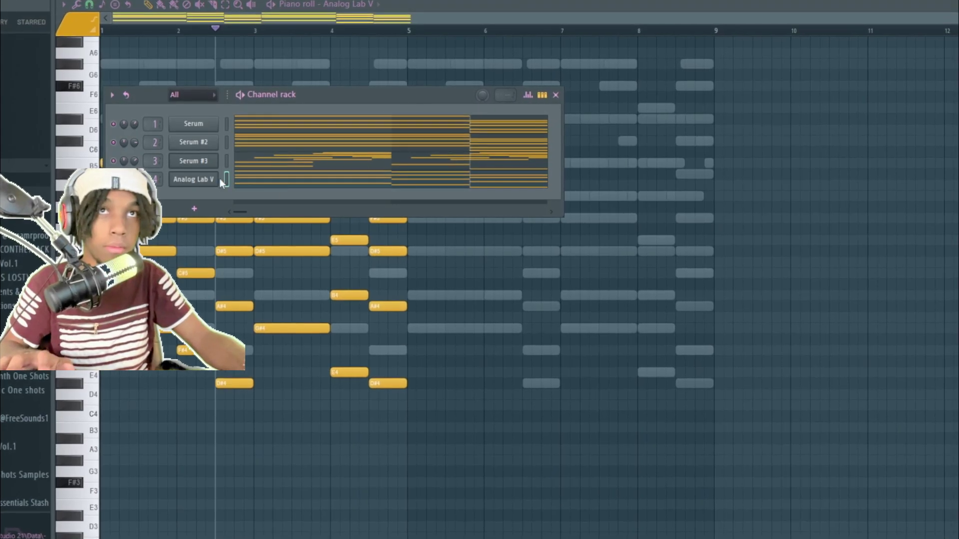
- Transpose the whole four-bar Analog Lab V chord pattern down one octave and play it back
{"action": "left_click", "coordinate": [489, 286]}
{"action": "right_click", "coordinate": [501, 289]}
{"action": "key", "text": "space"}
{"action": "key", "text": "ctrl+a"}
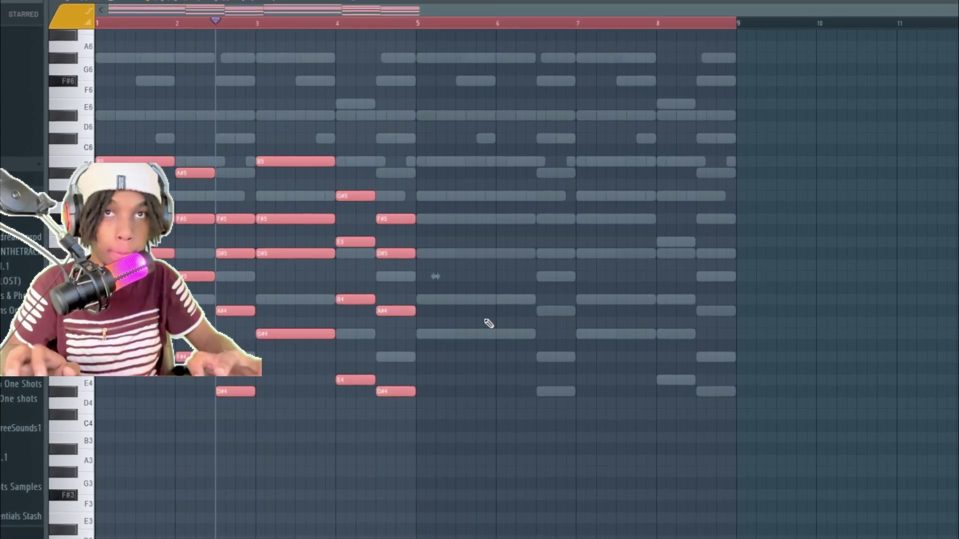
{"action": "key", "text": "ctrl+Down"}
{"action": "key", "text": "space"}
{"action": "scroll", "coordinate": [482, 319], "scroll_direction": "down", "scroll_amount": 3}
{"action": "key", "text": "ctrl+d"}
{"action": "key", "text": "space"}
{"action": "key", "text": "space"}
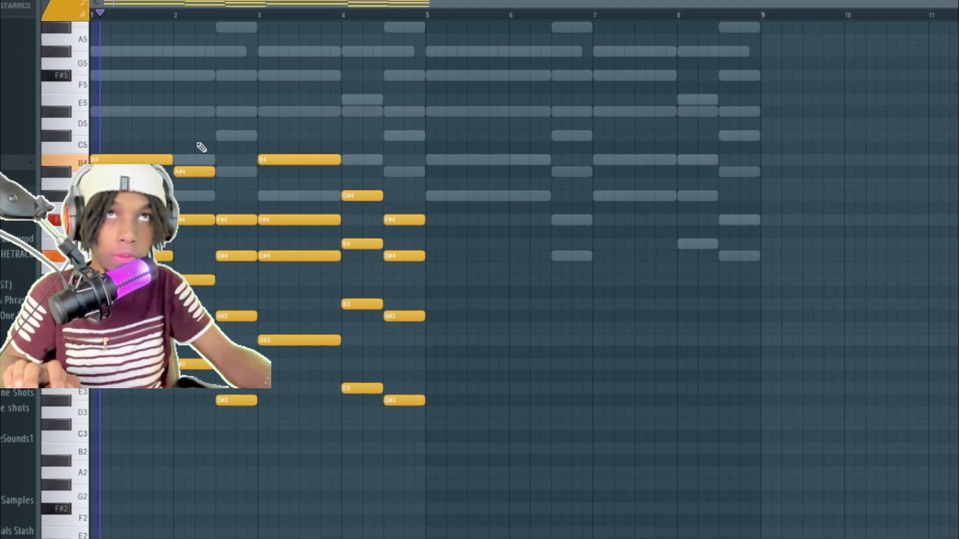
- Transpose the chord in the second half of bar 2 of the Analog Lab V pattern up one octave
{"action": "left_click_drag", "start_coordinate": [231, 155], "coordinate": [242, 475]}
{"action": "scroll", "coordinate": [238, 395], "scroll_direction": "up", "scroll_amount": 2}
{"action": "scroll", "coordinate": [242, 399], "scroll_direction": "up", "scroll_amount": 2}
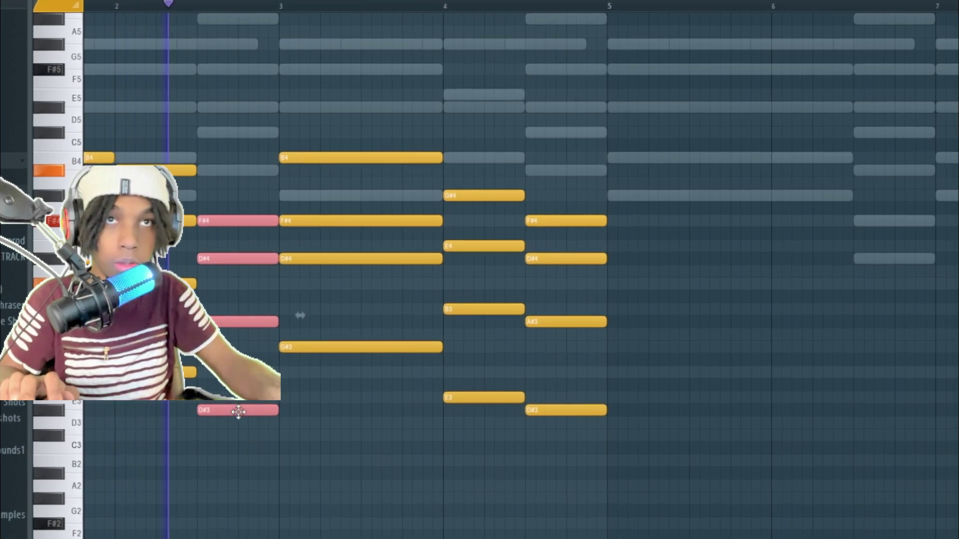
{"action": "key", "text": "ctrl+Up"}
- Replace bar 4's last half-bar chord with a copy of the preceding E3, B3, E4, G#4 chord and transpose the copy up two semitones
{"action": "left_click_drag", "start_coordinate": [325, 400], "coordinate": [360, 50]}
{"action": "left_click_drag", "start_coordinate": [487, 162], "coordinate": [548, 189]}
{"action": "scroll", "coordinate": [581, 492], "scroll_direction": "up", "scroll_amount": 2}
{"action": "left_click_drag", "start_coordinate": [574, 465], "coordinate": [534, 192]}
{"action": "key", "text": "ctrl+b"}
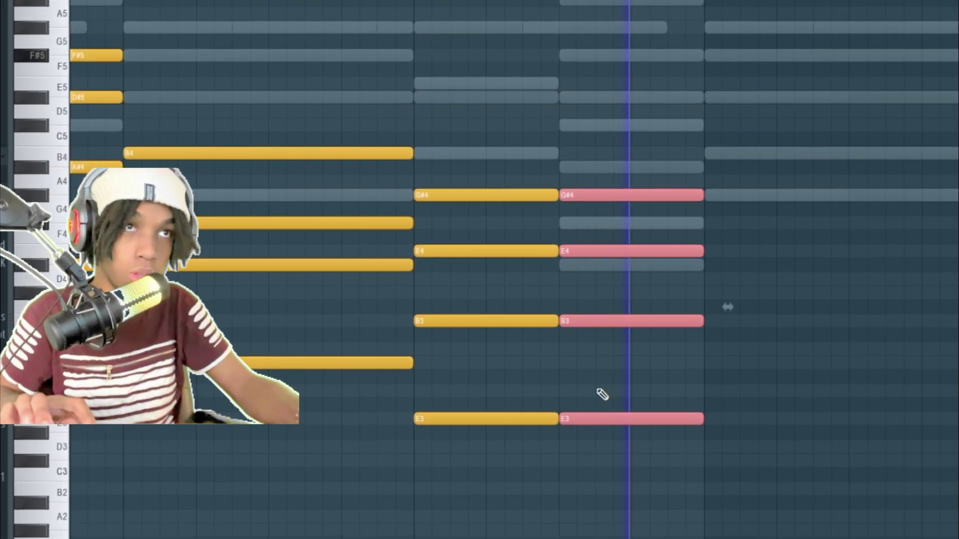
{"action": "left_click_drag", "start_coordinate": [592, 419], "coordinate": [592, 395]}
{"action": "scroll", "coordinate": [616, 113], "scroll_direction": "up", "scroll_amount": 2}
{"action": "left_click_drag", "start_coordinate": [658, 86], "coordinate": [636, 497]}
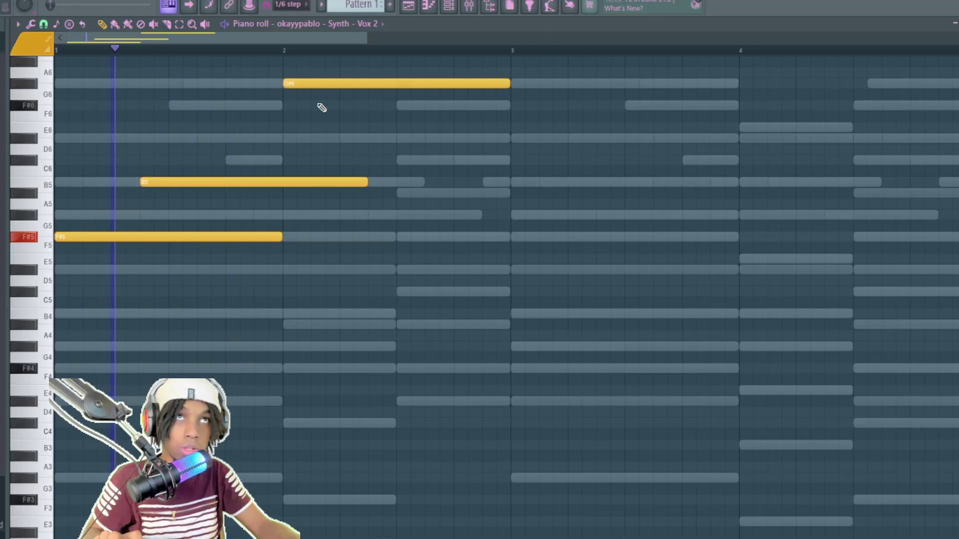
- Draw F#6, D#6 and C#6 notes after the G#6 in the Synth - Vox 2 melody's second bar and play the arrangement from bar 9
{"action": "scroll", "coordinate": [315, 105], "scroll_direction": "up", "scroll_amount": 2}
{"action": "left_click", "coordinate": [300, 105]}
{"action": "scroll", "coordinate": [334, 143], "scroll_direction": "up", "scroll_amount": 2}
{"action": "left_click", "coordinate": [330, 139]}
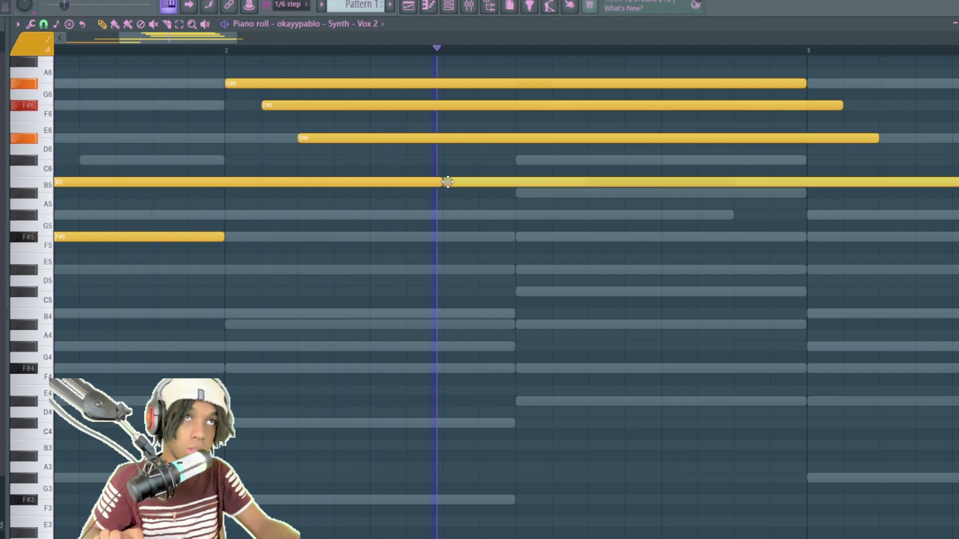
{"action": "left_click_drag", "start_coordinate": [447, 182], "coordinate": [446, 158]}
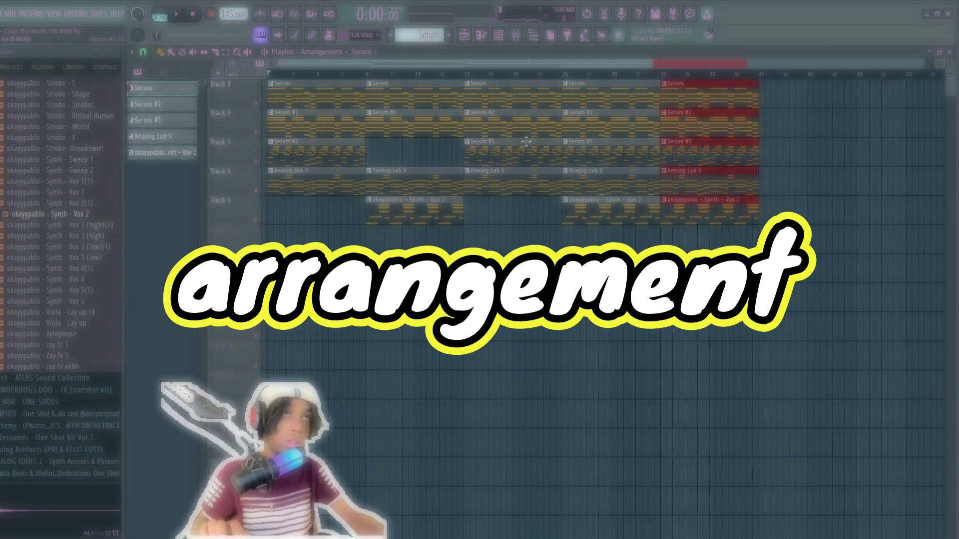
{"action": "left_click", "coordinate": [370, 75]}
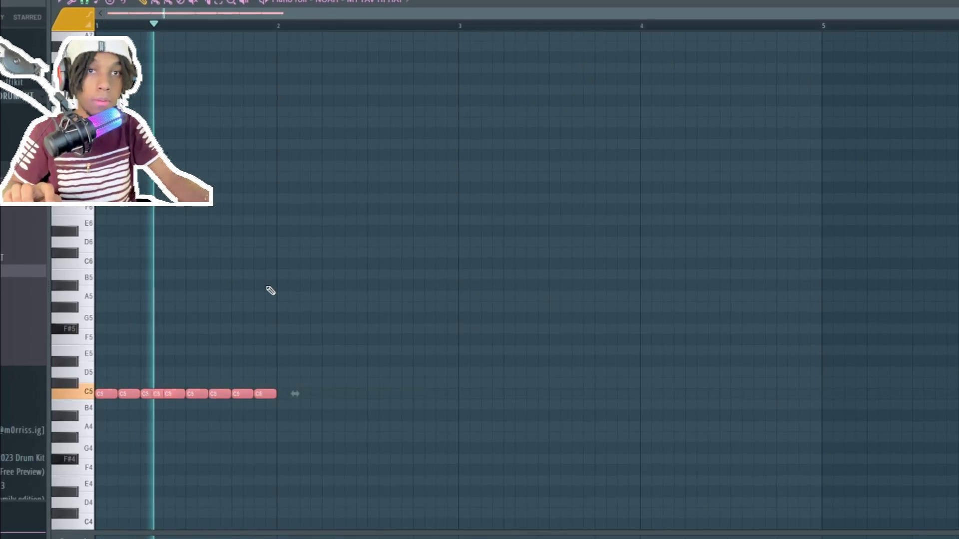
- Duplicate the one-bar C5 hi-hat pattern into bar 2
{"action": "key", "text": "ctrl+a"}
{"action": "key", "text": "ctrl+b"}
{"action": "left_click", "coordinate": [316, 393], "text": "ctrl"}
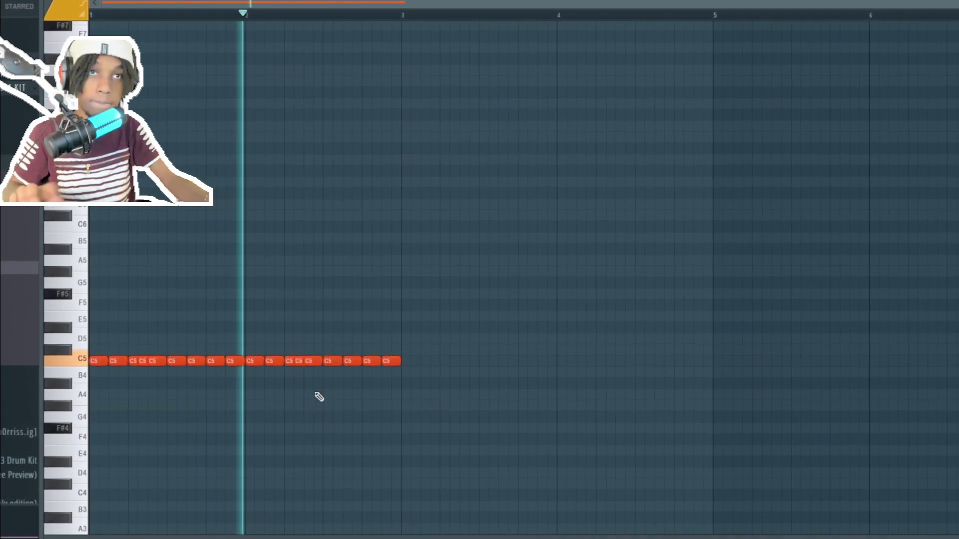
{"action": "scroll", "coordinate": [301, 365], "scroll_direction": "up", "scroll_amount": 3}
{"action": "scroll", "coordinate": [163, 377], "scroll_direction": "down", "scroll_amount": 3}
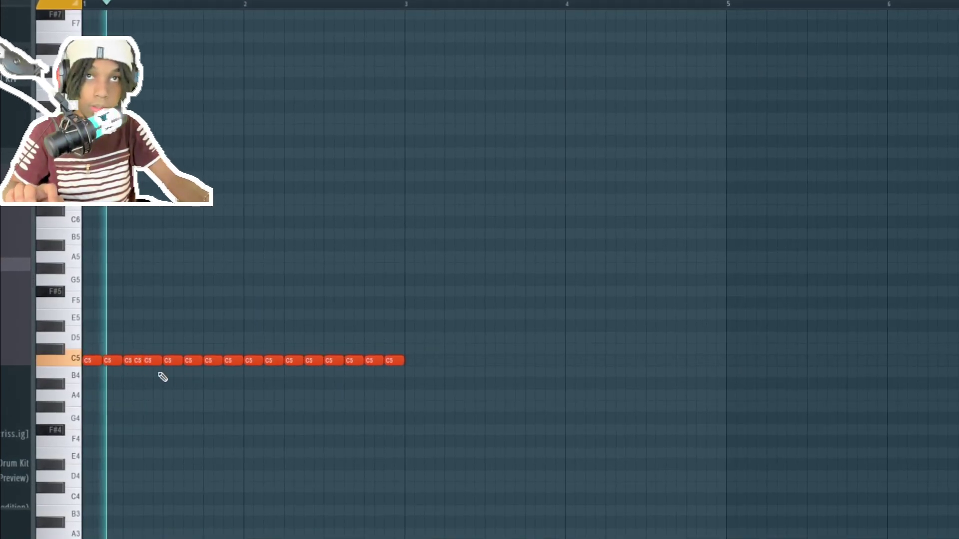
- Chop one hi-hat note in the second half of bar 1 into a fast roll
{"action": "left_click_drag", "start_coordinate": [189, 369], "coordinate": [193, 361]}
{"action": "key", "text": "ctrl+u"}
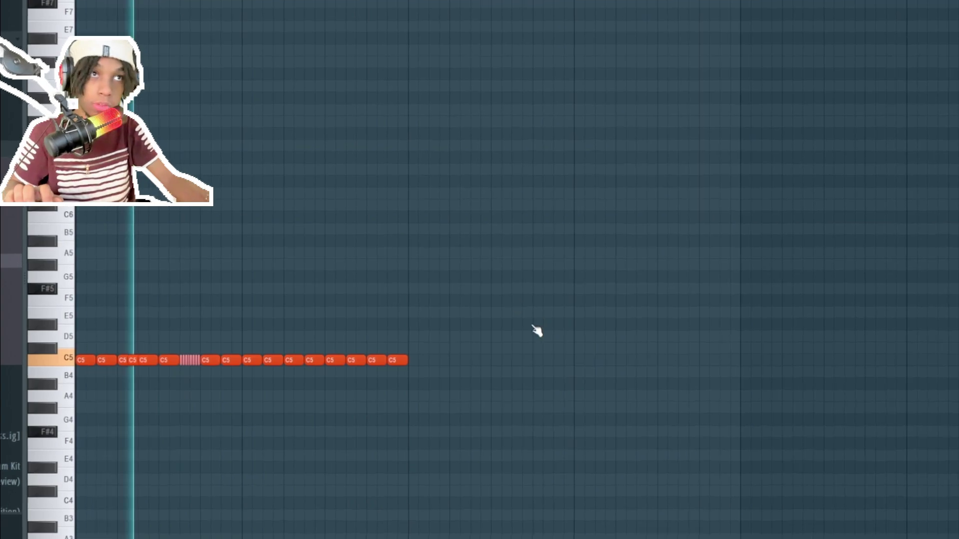
{"action": "scroll", "coordinate": [325, 403], "scroll_direction": "up", "scroll_amount": 3}
- Add lower-pitched G4, F4 and D#4 hi-hat notes in bar 2 and delete the C5 notes they replace
{"action": "left_click_drag", "start_coordinate": [334, 415], "coordinate": [281, 414]}
{"action": "left_click", "coordinate": [340, 433]}
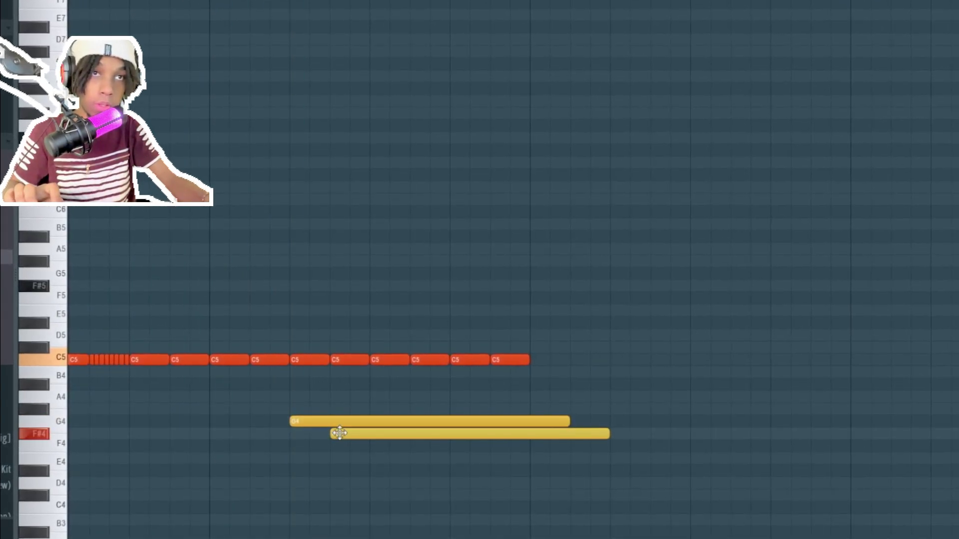
{"action": "left_click_drag", "start_coordinate": [339, 434], "coordinate": [341, 423]}
{"action": "right_click", "coordinate": [399, 425]}
{"action": "right_click", "coordinate": [357, 361]}
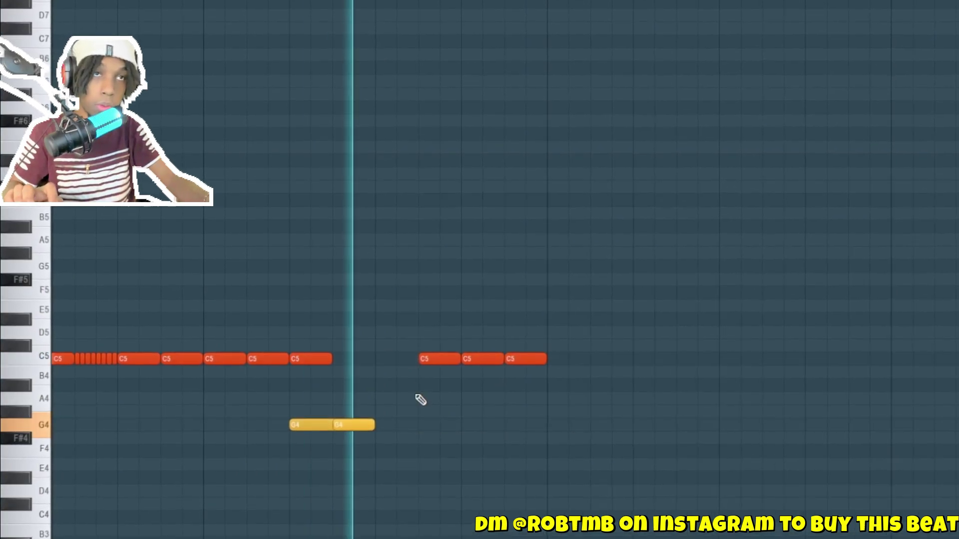
{"action": "left_click", "coordinate": [420, 449]}
{"action": "left_click", "coordinate": [461, 478]}
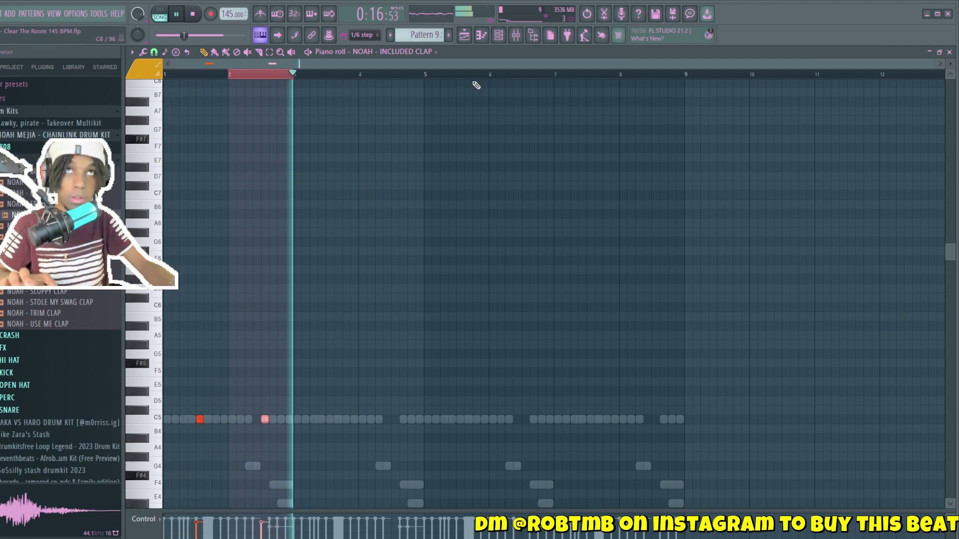
- Duplicate the C5 clap hit so that it repeats in every bar across eight bars
{"action": "key", "text": "ctrl+b"}
{"action": "key", "text": "ctrl+b"}
{"action": "left_click_drag", "start_coordinate": [424, 75], "coordinate": [166, 76]}
{"action": "key", "text": "ctrl+b"}
{"action": "left_click", "coordinate": [552, 351], "text": "ctrl"}
{"action": "scroll", "coordinate": [433, 307], "scroll_direction": "down", "scroll_amount": 2}
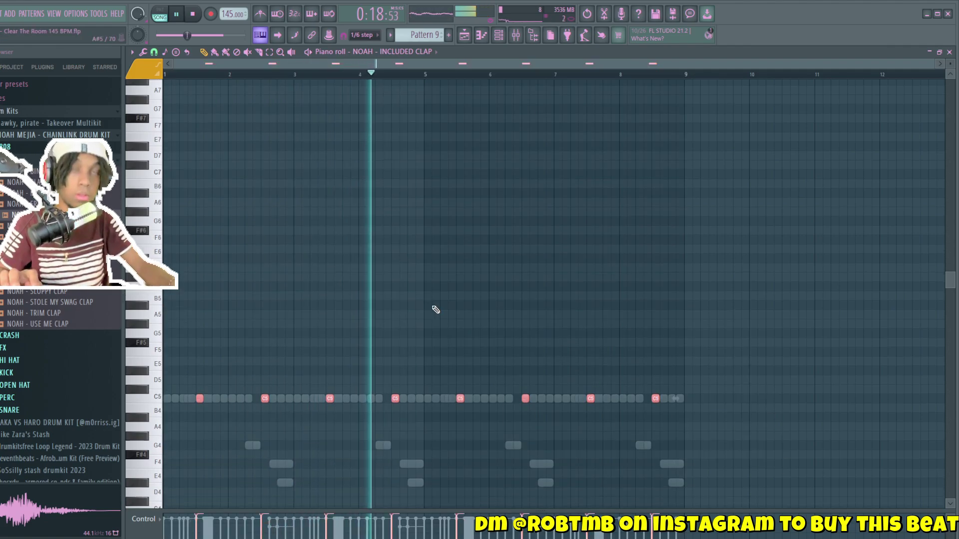
{"action": "scroll", "coordinate": [534, 187], "scroll_direction": "down", "scroll_amount": 3}
- Draw a second C#6 note directly after the first one in the NOAH - STANDARD 808 pattern
{"action": "left_click", "coordinate": [498, 35]}
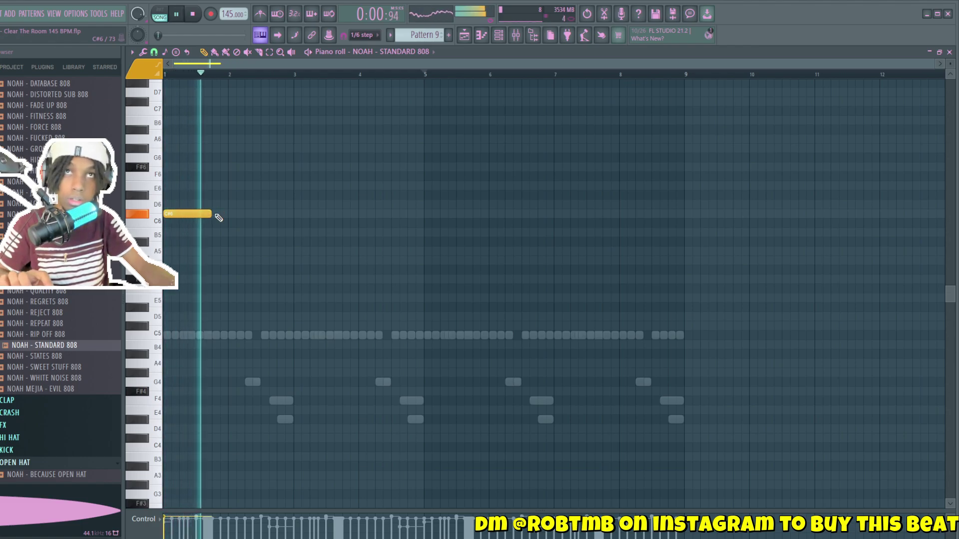
{"action": "left_click", "coordinate": [216, 214]}
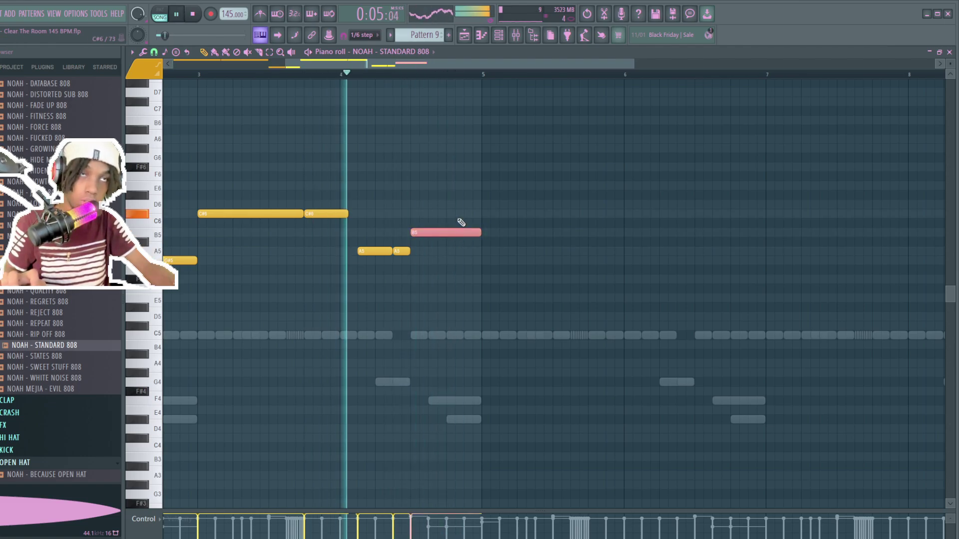
- Transpose the whole four-bar 808 line down one octave and duplicate it into bars 5 to 8
{"action": "key", "text": "ctrl+a"}
{"action": "key", "text": "ctrl+Down"}
{"action": "scroll", "coordinate": [460, 230], "scroll_direction": "down", "scroll_amount": 3}
{"action": "key", "text": "ctrl+d"}
{"action": "scroll", "coordinate": [475, 212], "scroll_direction": "down", "scroll_amount": 4}
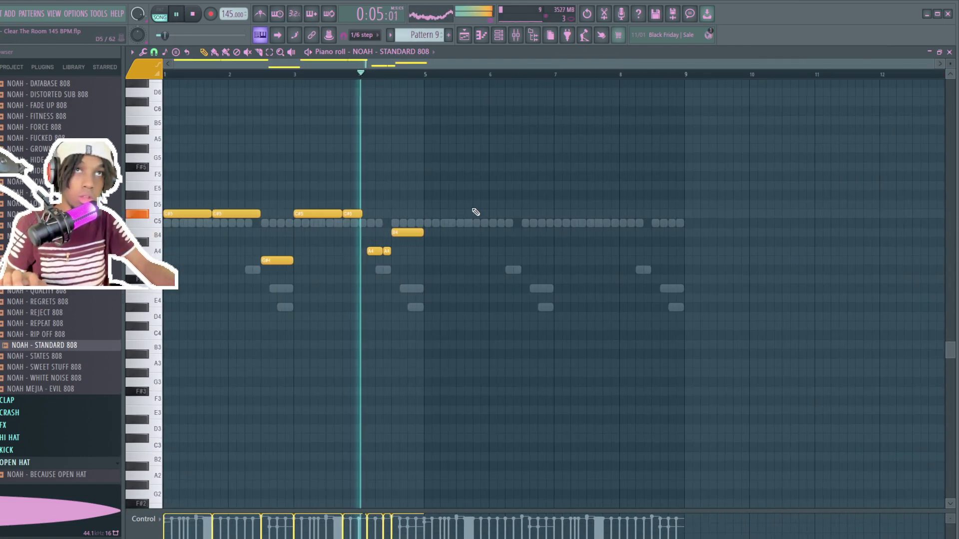
{"action": "key", "text": "ctrl+b"}
{"action": "key", "text": "ctrl+d"}
- Set the pitch of the exported melody's audio clip to +500 cents and close its settings
{"action": "double_click", "coordinate": [336, 180]}
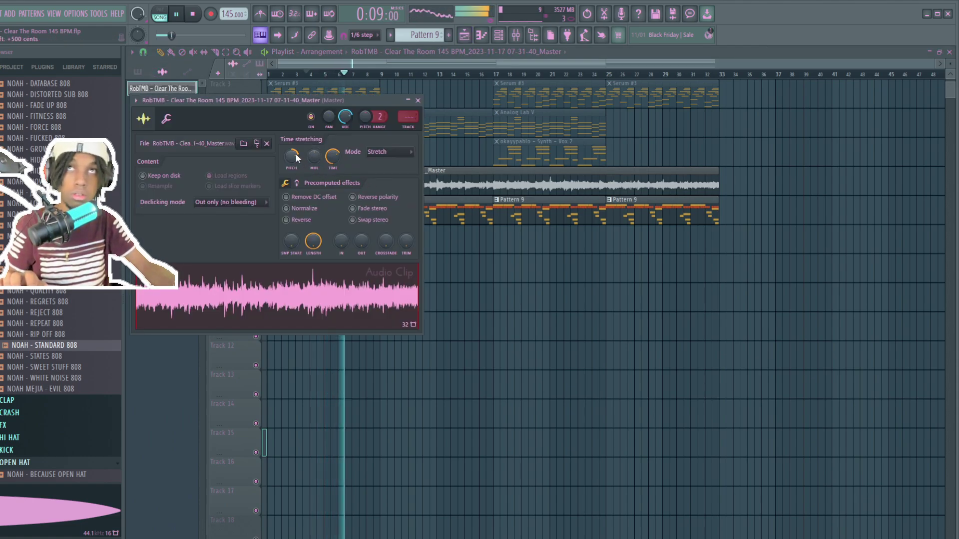
{"action": "key", "text": "Escape"}
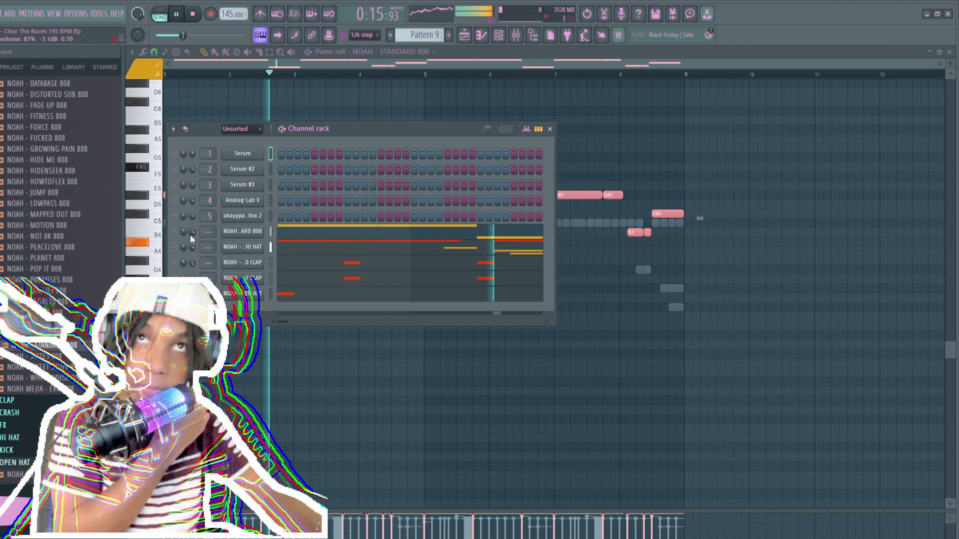
- Collapse the 808 sample folder and adjust the 808 channel's volume
{"action": "left_click", "coordinate": [29, 212]}
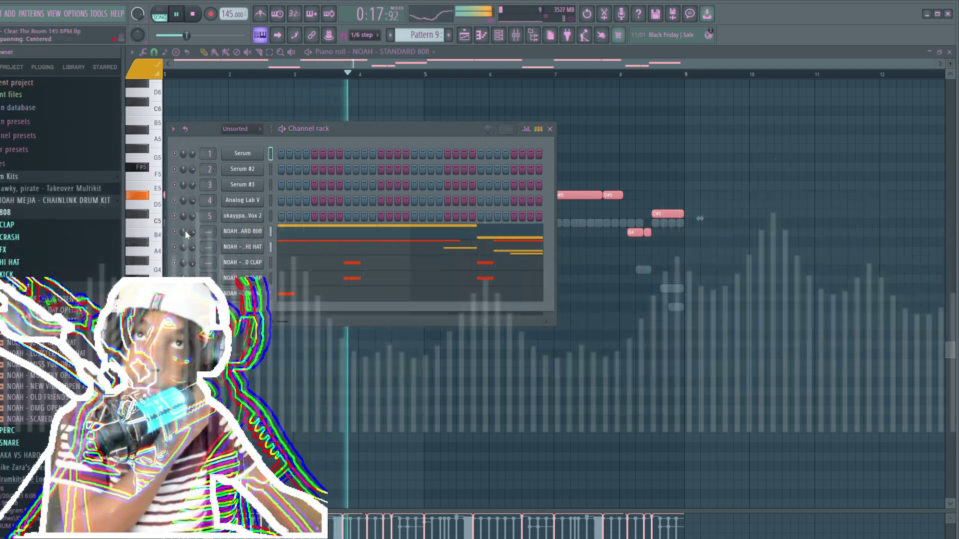
{"action": "left_click_drag", "start_coordinate": [193, 231], "coordinate": [193, 229]}
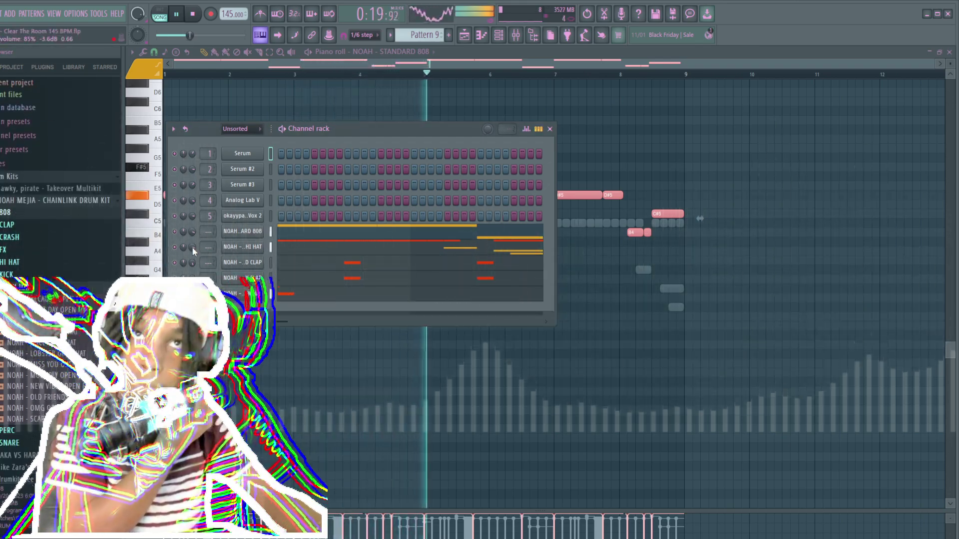
{"action": "left_click", "coordinate": [242, 232]}
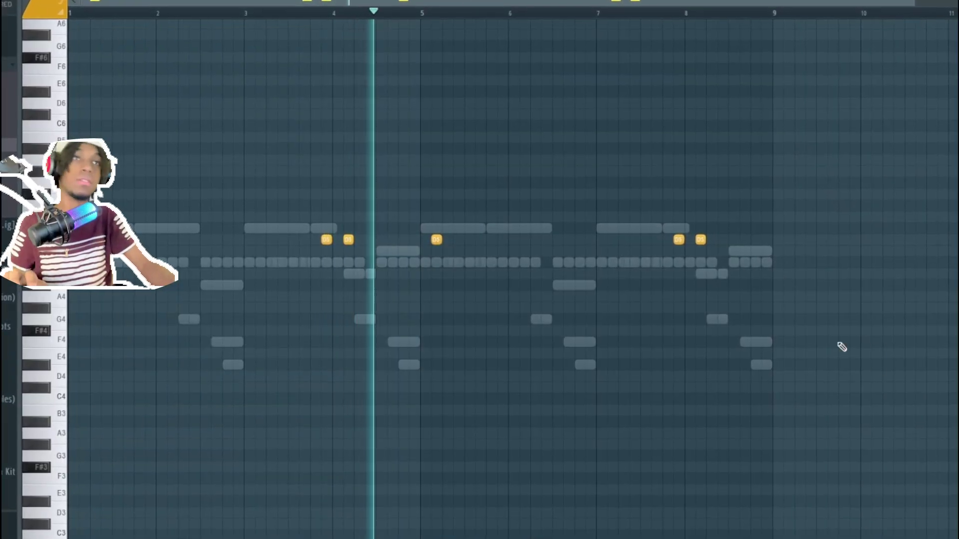
- Transpose all the short D5 hits in the eight-bar pattern up one semitone to D#5
{"action": "key", "text": "ctrl+a"}
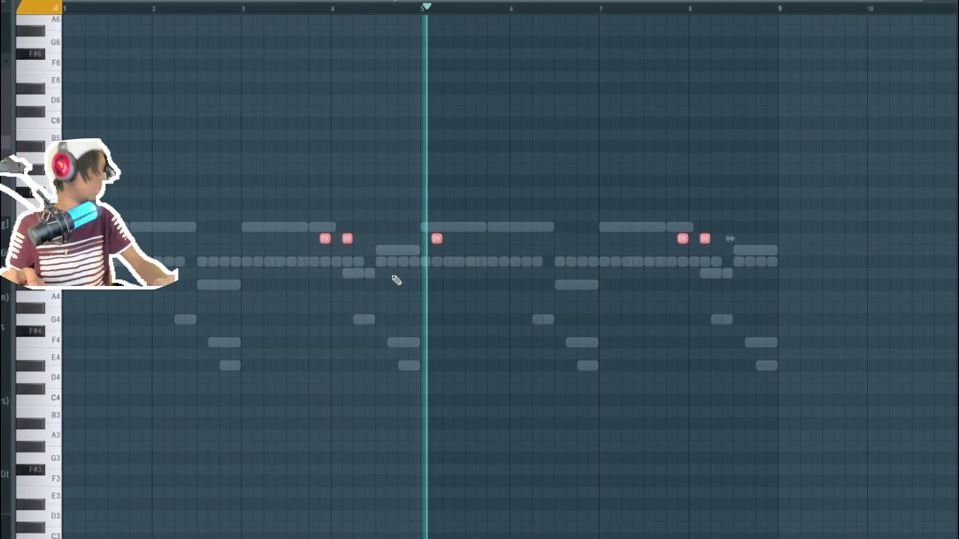
{"action": "key", "text": "shift+Up"}
{"action": "scroll", "coordinate": [595, 229], "scroll_direction": "up", "scroll_amount": 3}
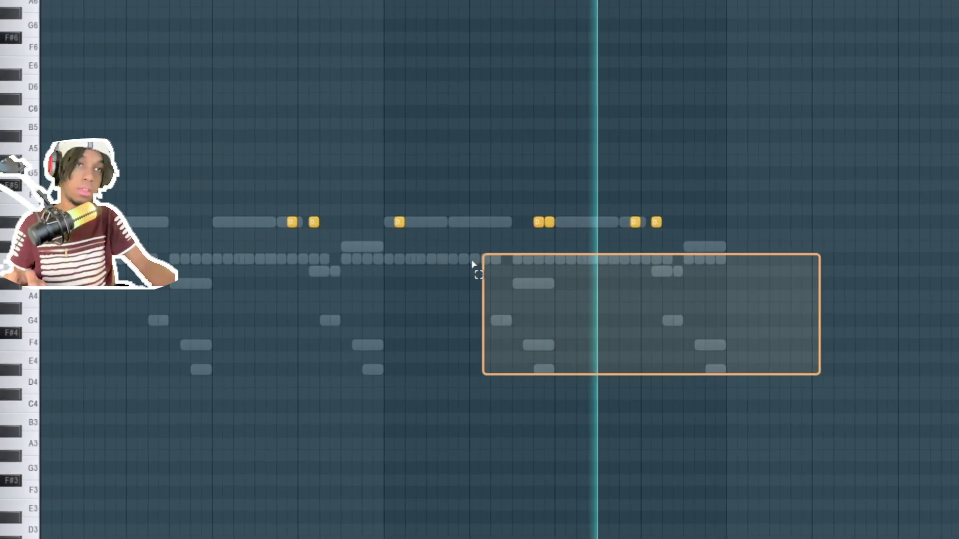
{"action": "key", "text": "F6"}
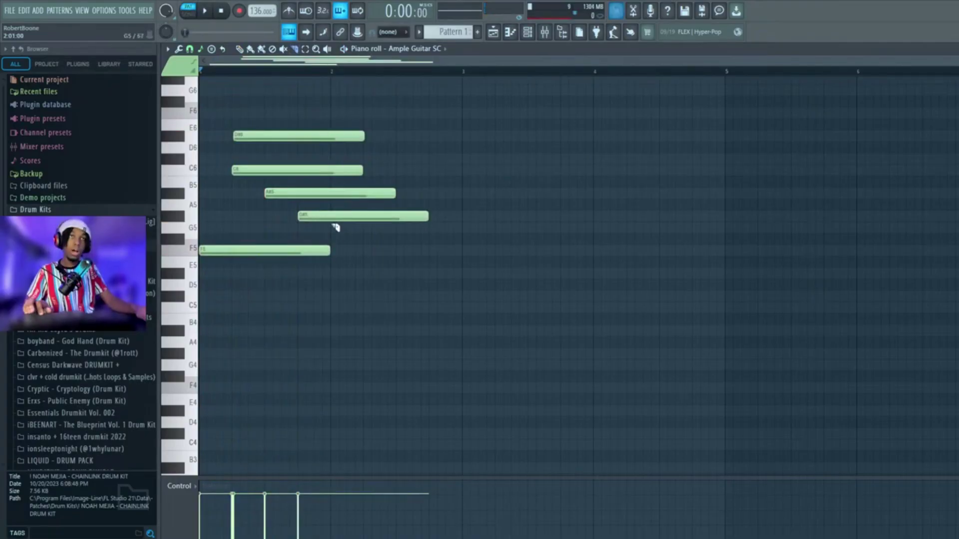
- Trim the Ample Guitar notes at the start of bar 2 and align the F5, G#5, C6 and D#6 notes to start at bar 1
{"action": "left_click_drag", "start_coordinate": [349, 107], "coordinate": [431, 319]}
{"action": "key", "text": "Delete"}
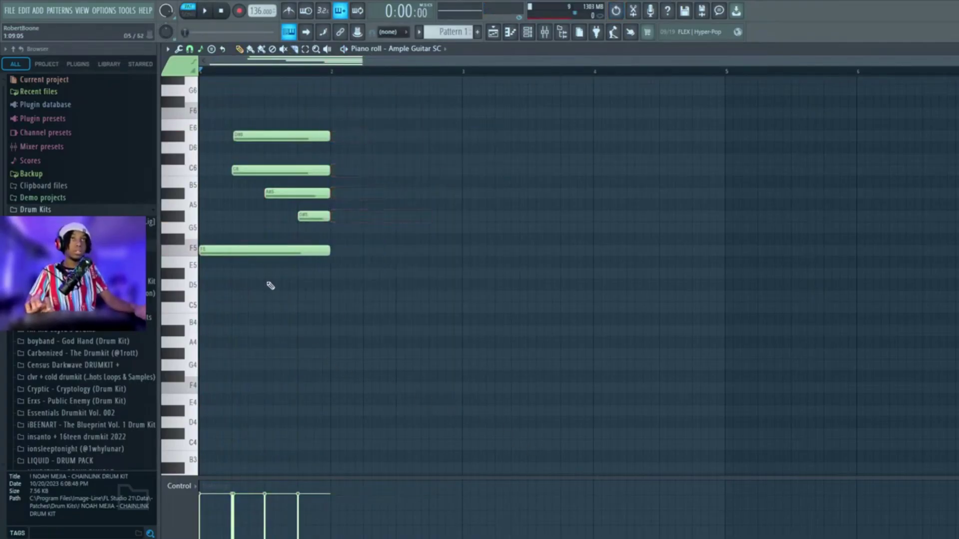
{"action": "left_click_drag", "start_coordinate": [231, 178], "coordinate": [329, 213]}
{"action": "left_click_drag", "start_coordinate": [254, 158], "coordinate": [172, 171]}
{"action": "left_click_drag", "start_coordinate": [205, 112], "coordinate": [142, 140]}
- Transpose the whole one-bar guitar chord down one octave and deselect it
{"action": "key", "text": "ctrl+a"}
{"action": "key", "text": "ctrl+Down"}
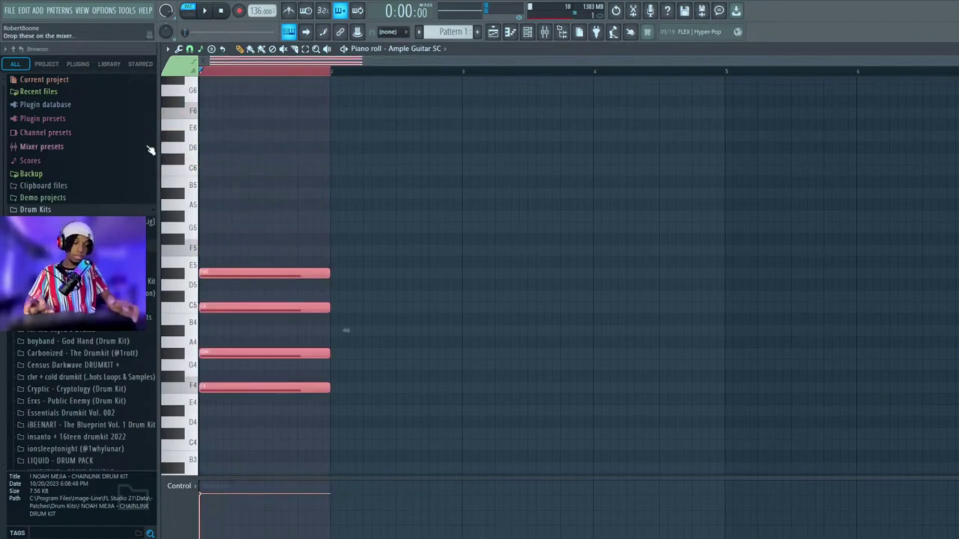
{"action": "scroll", "coordinate": [200, 162], "scroll_direction": "down", "scroll_amount": 4}
{"action": "key", "text": "ctrl+d"}
- Add a G5 on top of the guitar chord, play it, and move the top note to G#5
{"action": "left_click_drag", "start_coordinate": [252, 149], "coordinate": [187, 82]}
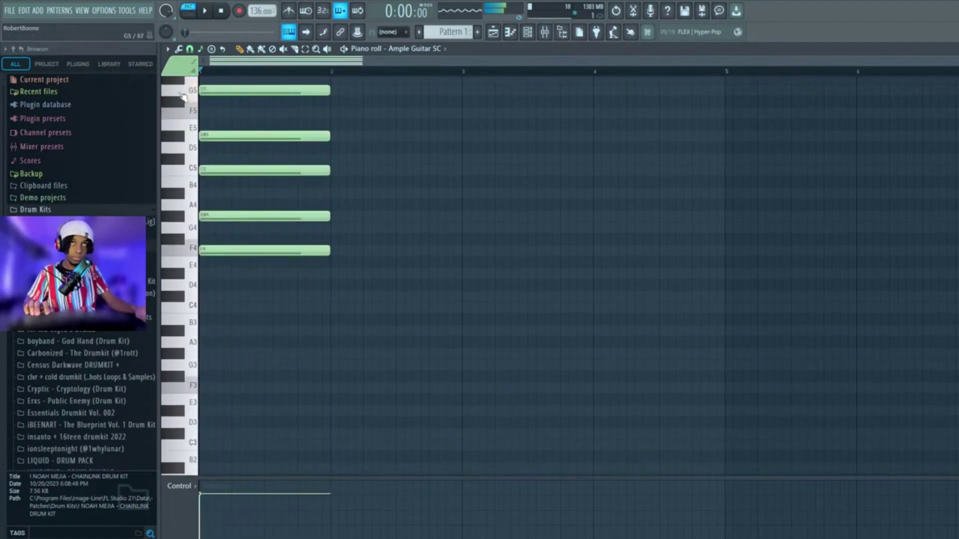
{"action": "key", "text": "space"}
{"action": "scroll", "coordinate": [190, 102], "scroll_direction": "up", "scroll_amount": 2}
{"action": "key", "text": "space"}
{"action": "left_click_drag", "start_coordinate": [214, 146], "coordinate": [188, 139]}
{"action": "key", "text": "space"}
{"action": "key", "text": "space"}
{"action": "right_click", "coordinate": [237, 159]}
{"action": "key", "text": "space"}
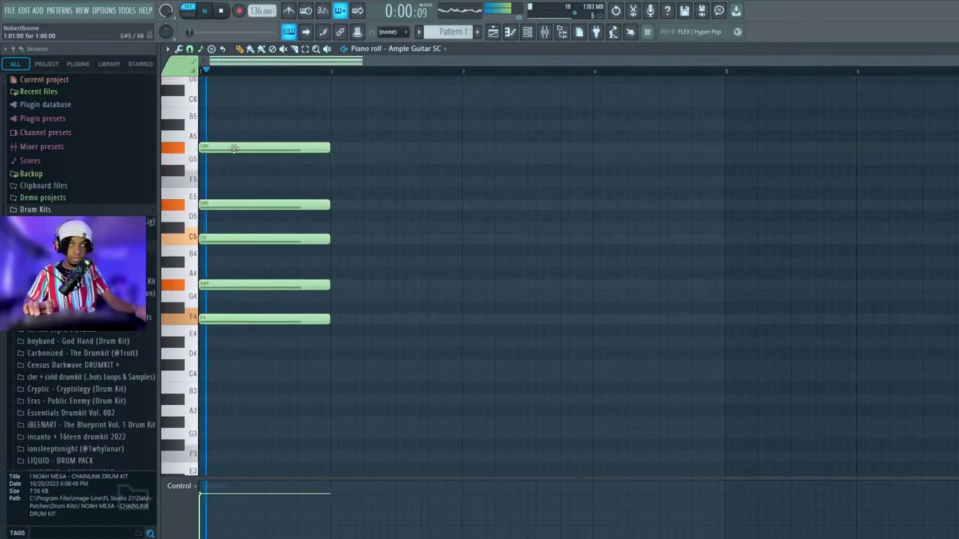
- Place long E4 and G#4 notes below the B4 note in bar 2 of the guitar pattern
{"action": "left_click_drag", "start_coordinate": [234, 282], "coordinate": [266, 281]}
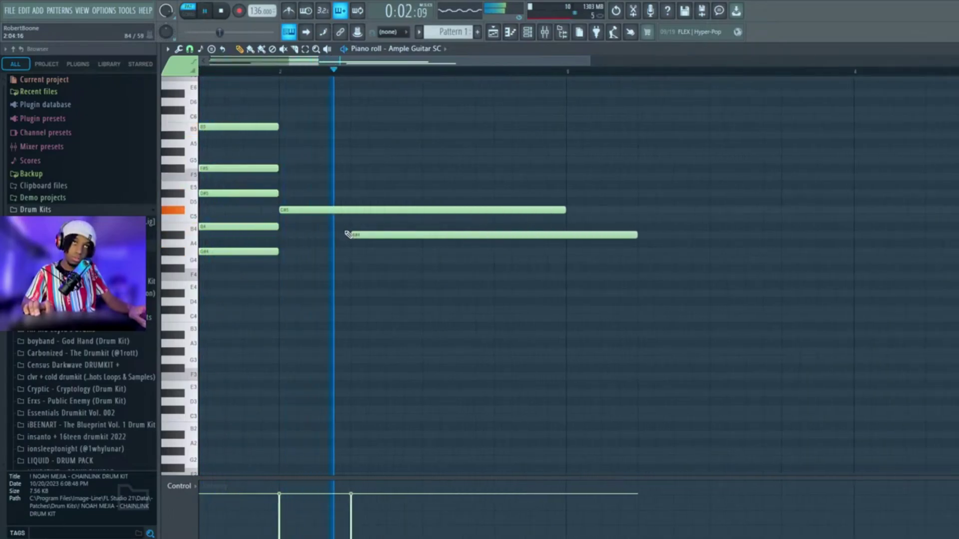
{"action": "left_click_drag", "start_coordinate": [309, 211], "coordinate": [330, 341]}
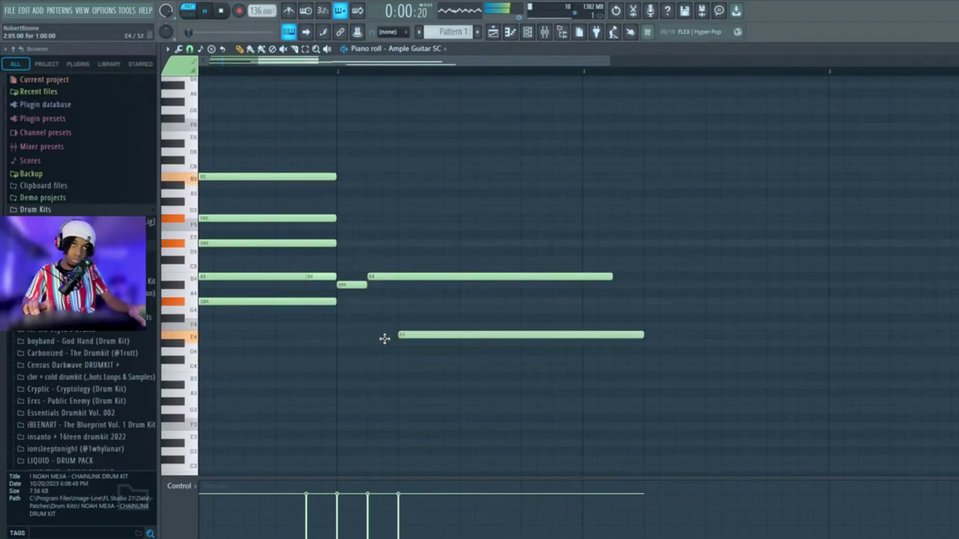
{"action": "left_click_drag", "start_coordinate": [398, 340], "coordinate": [417, 335]}
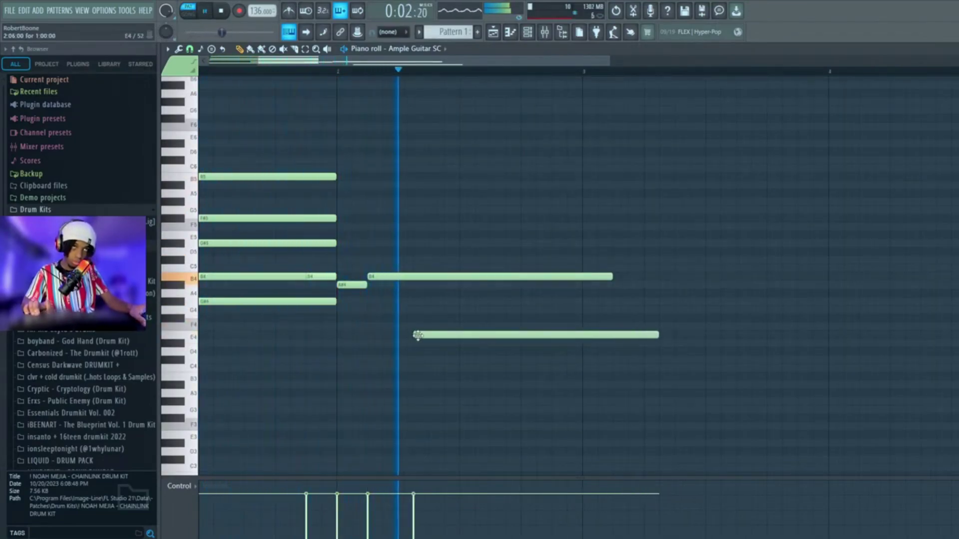
{"action": "left_click", "coordinate": [404, 301]}
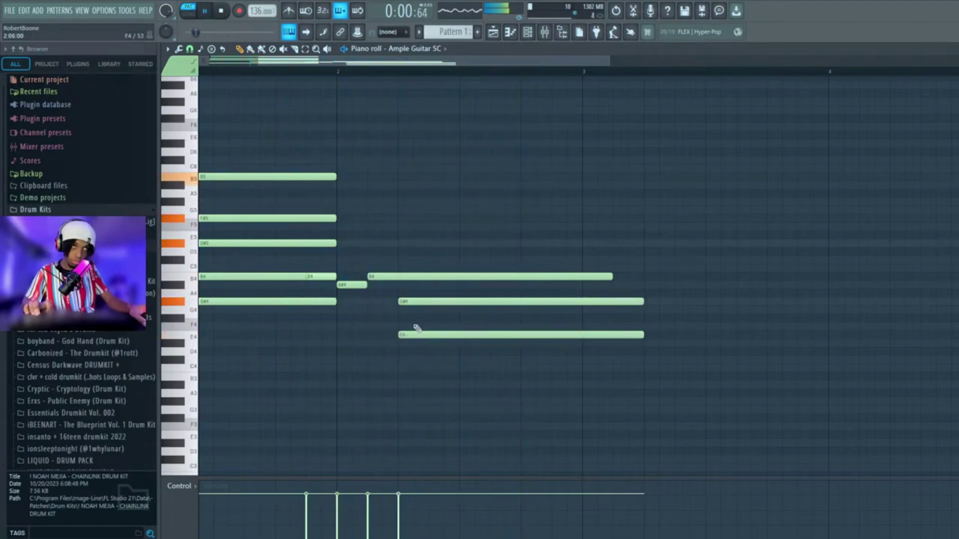
- Draw an F#5 above the bar 2 guitar chord, play it back, and try a second F#5 further along the bar
{"action": "left_click", "coordinate": [398, 233]}
{"action": "right_click", "coordinate": [398, 233]}
{"action": "left_click", "coordinate": [401, 218]}
{"action": "key", "text": "space"}
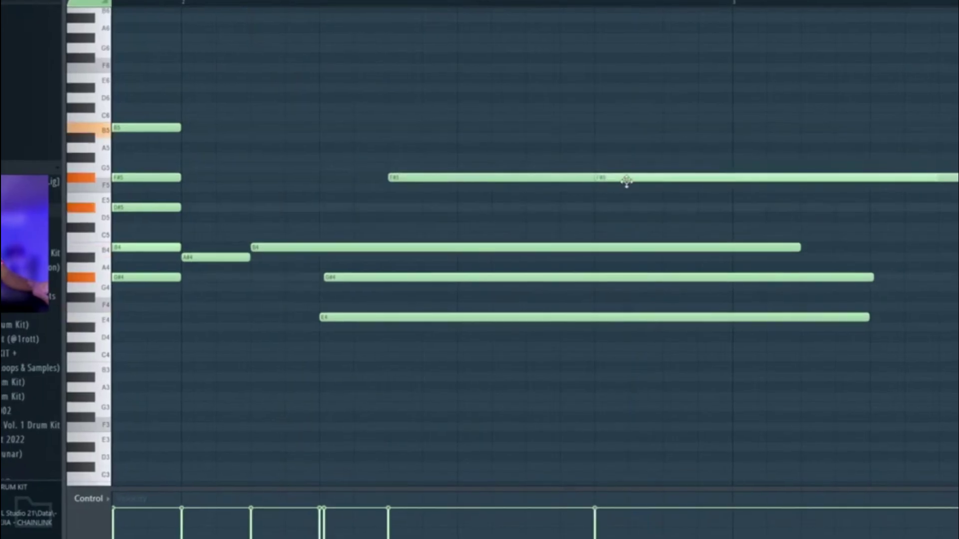
{"action": "left_click_drag", "start_coordinate": [627, 219], "coordinate": [655, 219]}
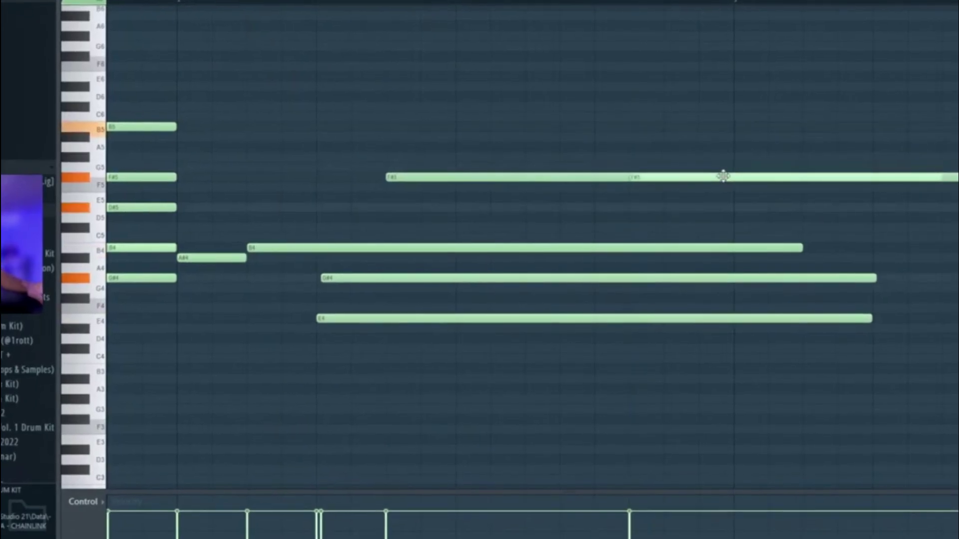
{"action": "right_click", "coordinate": [706, 218]}
- Slice the second bar's guitar notes at the start of bar 3 and select the overhanging parts
{"action": "key", "text": "c"}
{"action": "left_click_drag", "start_coordinate": [719, 360], "coordinate": [718, 197]}
{"action": "left_click_drag", "start_coordinate": [731, 190], "coordinate": [786, 319], "text": "ctrl"}
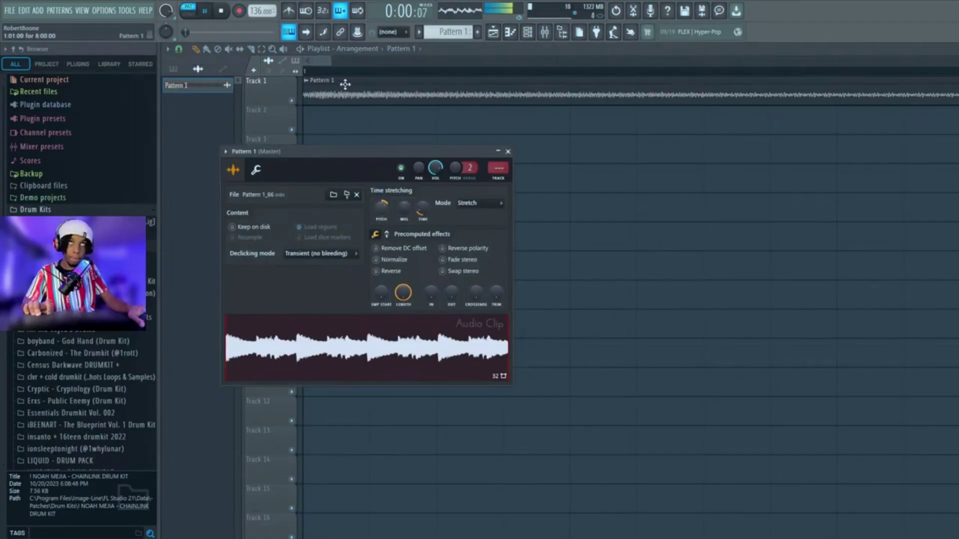
- Play the rendered guitar audio clip on Track 1 and close its channel settings
{"action": "left_click", "coordinate": [345, 84]}
{"action": "key", "text": "space"}
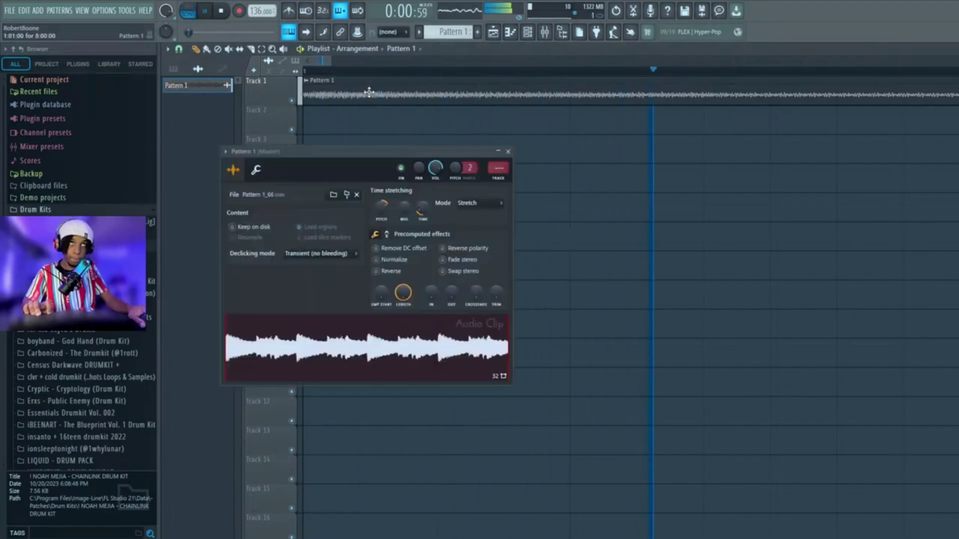
{"action": "left_click", "coordinate": [508, 151]}
{"action": "scroll", "coordinate": [390, 131], "scroll_direction": "down", "scroll_amount": 2}
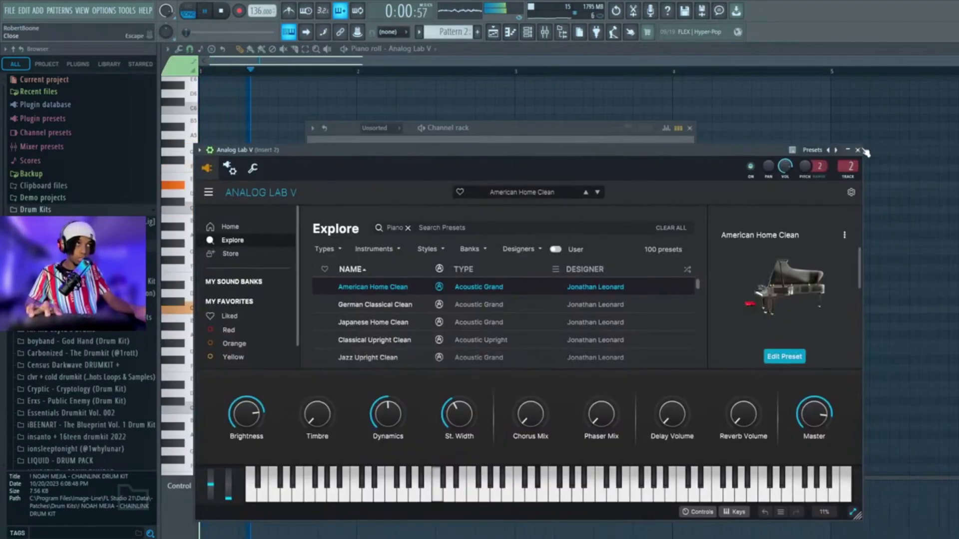
- Close the piano plugin and add A#5 and D#6 notes above the C4 and D#5 chord at the start of bar 1
{"action": "left_click", "coordinate": [858, 150]}
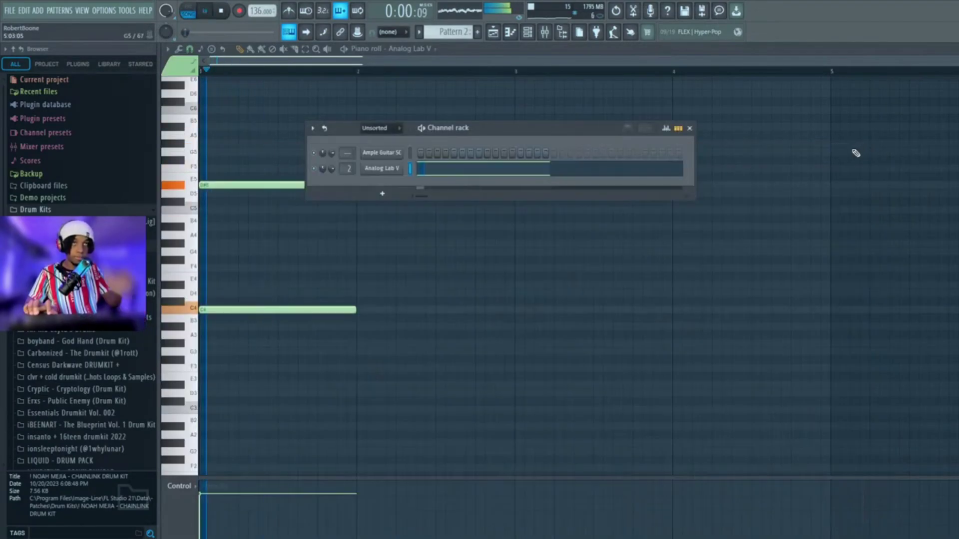
{"action": "left_click", "coordinate": [414, 284]}
{"action": "key", "text": "space"}
{"action": "scroll", "coordinate": [427, 271], "scroll_direction": "up", "scroll_amount": 2}
{"action": "right_click", "coordinate": [413, 334]}
{"action": "key", "text": "space"}
{"action": "left_click_drag", "start_coordinate": [223, 177], "coordinate": [187, 176]}
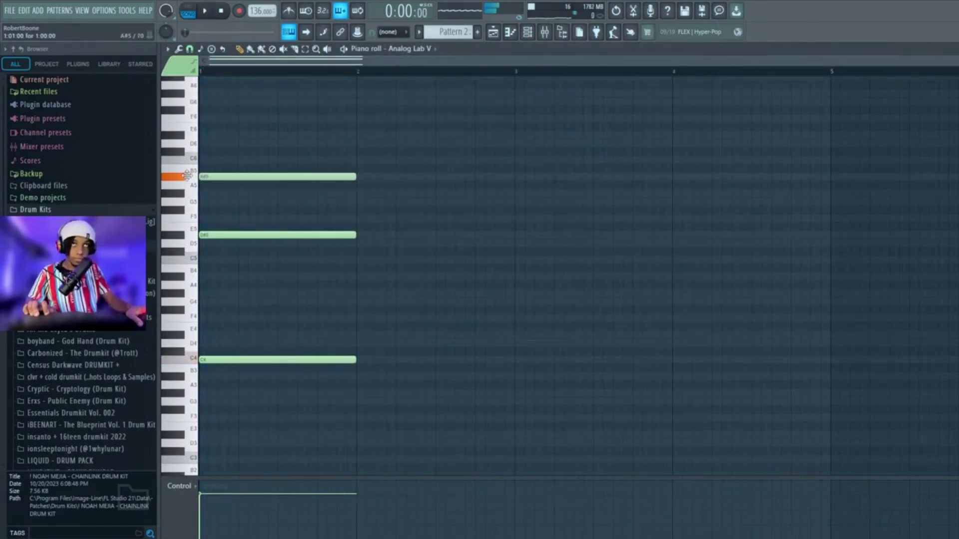
{"action": "left_click_drag", "start_coordinate": [129, 157], "coordinate": [140, 128]}
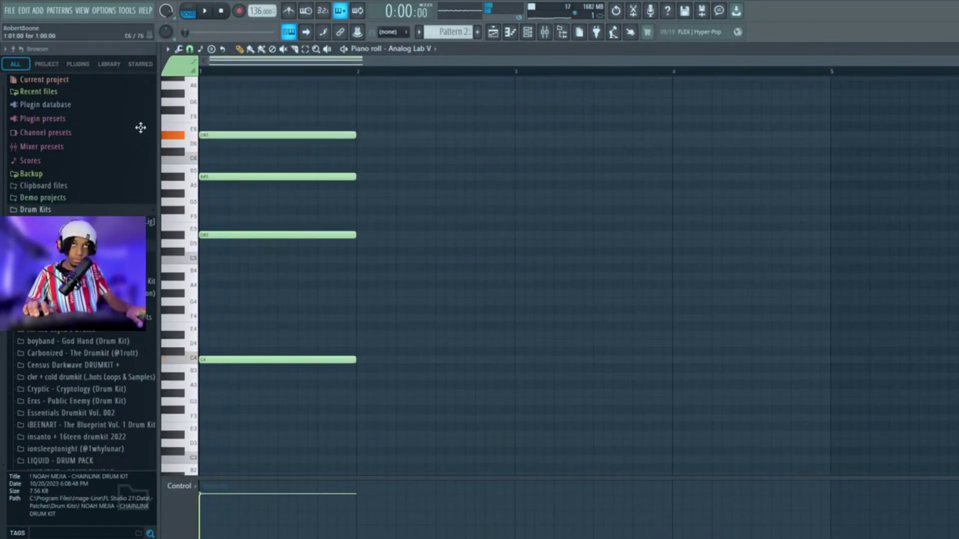
- Delete the overlapping D#6 in the middle of bar 1 and fill out the piano bar with more melody notes and low D#4 and G4 notes
{"action": "scroll", "coordinate": [257, 136], "scroll_direction": "up", "scroll_amount": 3, "text": "ctrl"}
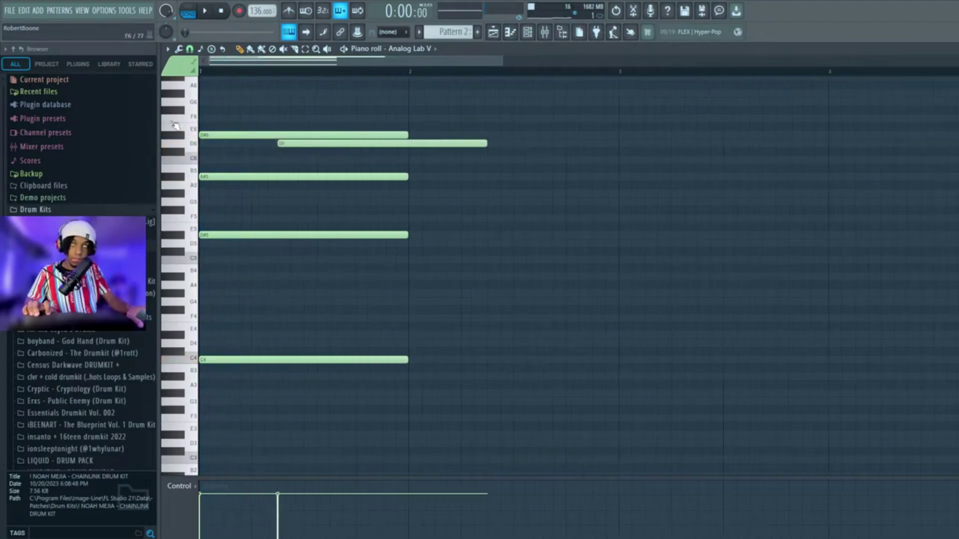
{"action": "left_click", "coordinate": [228, 302]}
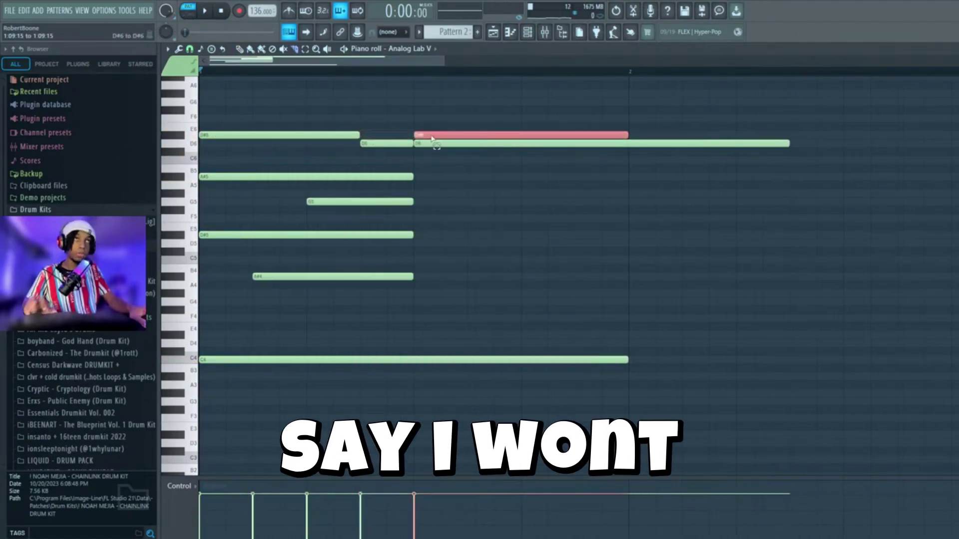
{"action": "right_click", "coordinate": [421, 140]}
{"action": "left_click_drag", "start_coordinate": [395, 287], "coordinate": [235, 187]}
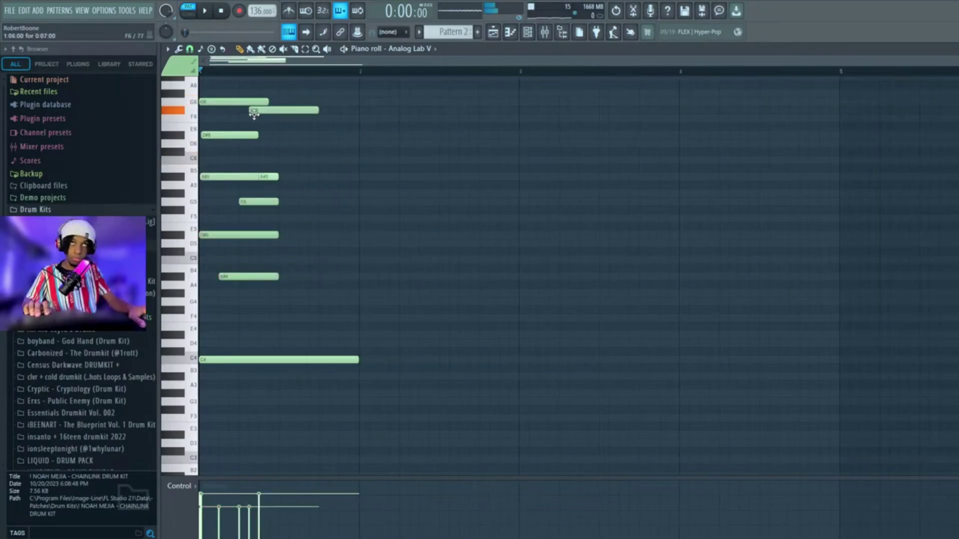
{"action": "scroll", "coordinate": [298, 127], "scroll_direction": "up", "scroll_amount": 2}
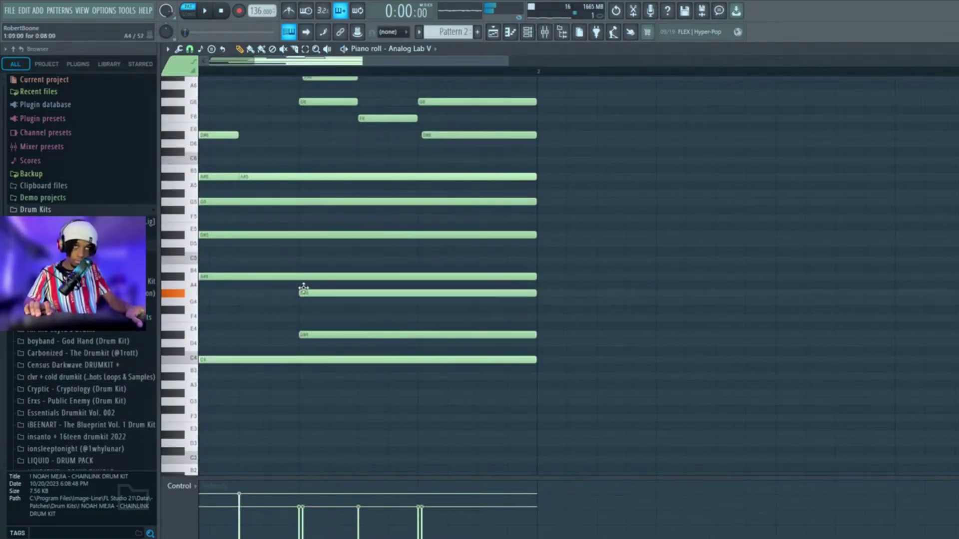
{"action": "left_click_drag", "start_coordinate": [303, 288], "coordinate": [413, 242]}
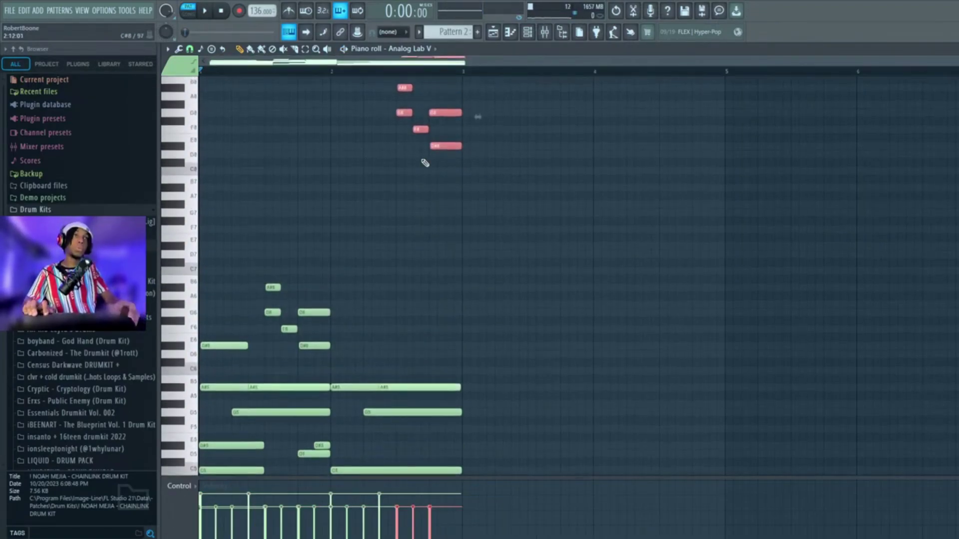
- Move the selected high melody notes in bar 2 down two octaves and play the piano pattern
{"action": "key", "text": "ctrl+Down"}
{"action": "key", "text": "ctrl+Down"}
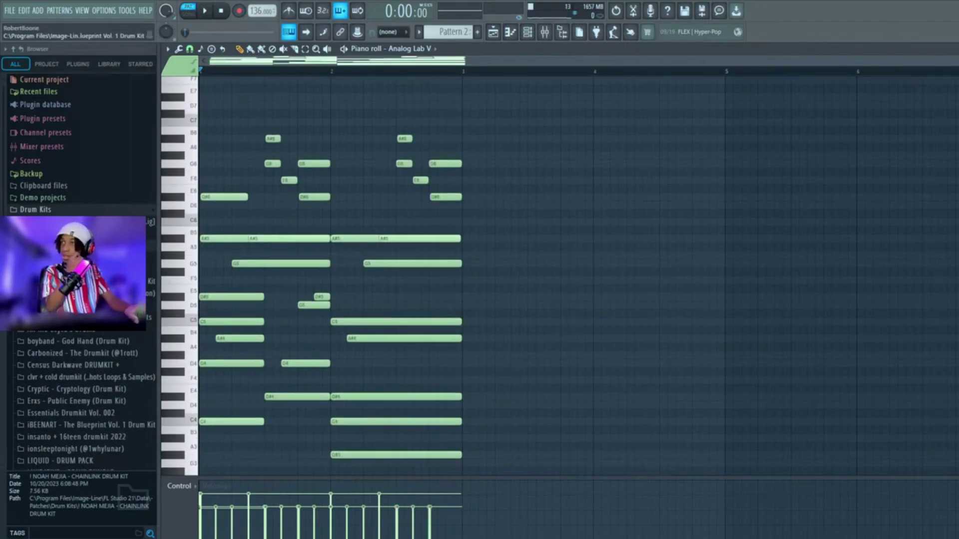
{"action": "scroll", "coordinate": [577, 285], "scroll_direction": "down", "scroll_amount": 7}
{"action": "key", "text": "space"}
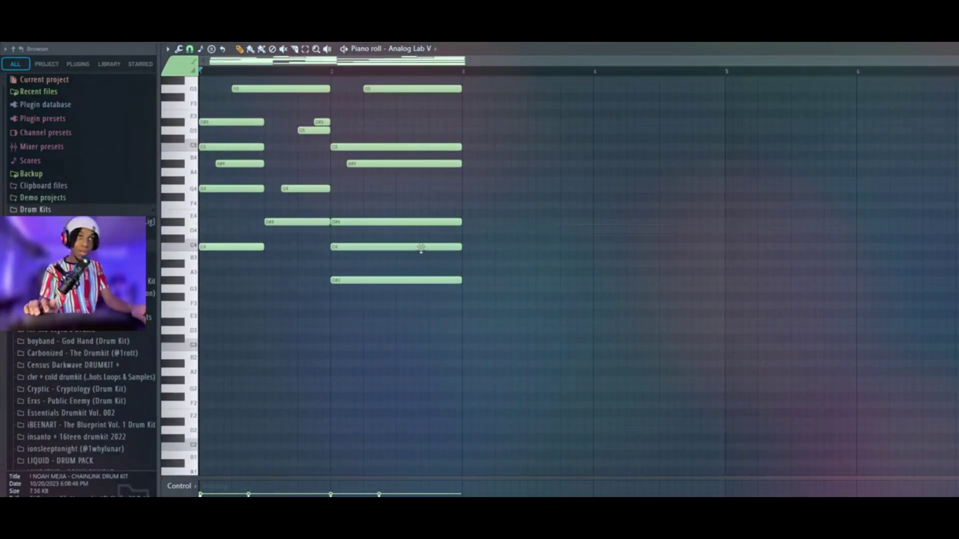
- Try transposing all the piano notes up one octave and play the pattern
{"action": "key", "text": "ctrl+a"}
{"action": "key", "text": "ctrl+Up"}
{"action": "scroll", "coordinate": [274, 268], "scroll_direction": "up", "scroll_amount": 9}
{"action": "key", "text": "space"}
{"action": "key", "text": "space"}
- Delete the high A#7, G7, F7 and D#7 melody notes from the second bar
{"action": "left_click", "coordinate": [274, 269], "text": "ctrl"}
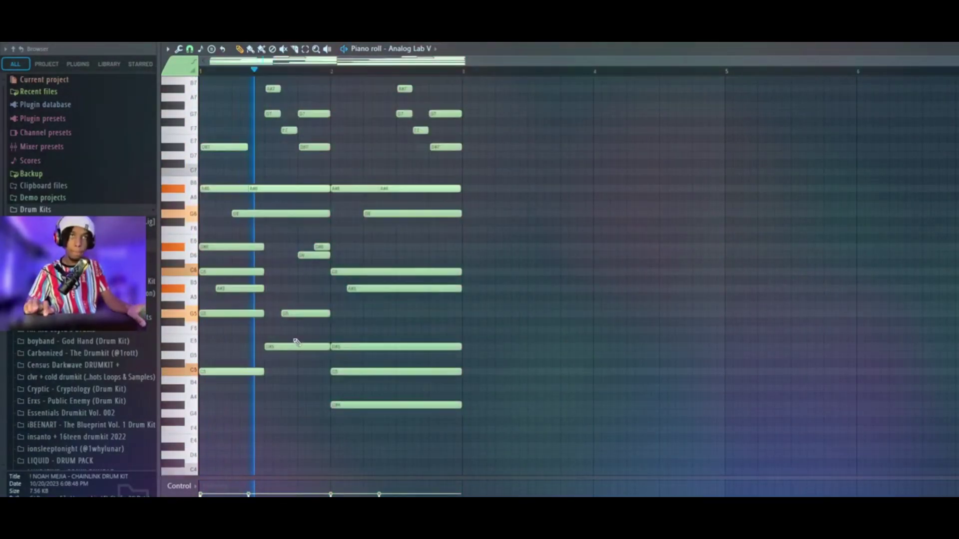
{"action": "mouse_move", "coordinate": [314, 391]}
{"action": "left_mouse_down"}
{"action": "mouse_move", "coordinate": [288, 105]}
{"action": "mouse_move", "coordinate": [272, 87]}
{"action": "left_mouse_up"}
{"action": "scroll", "coordinate": [333, 246], "scroll_direction": "up", "scroll_amount": 1}
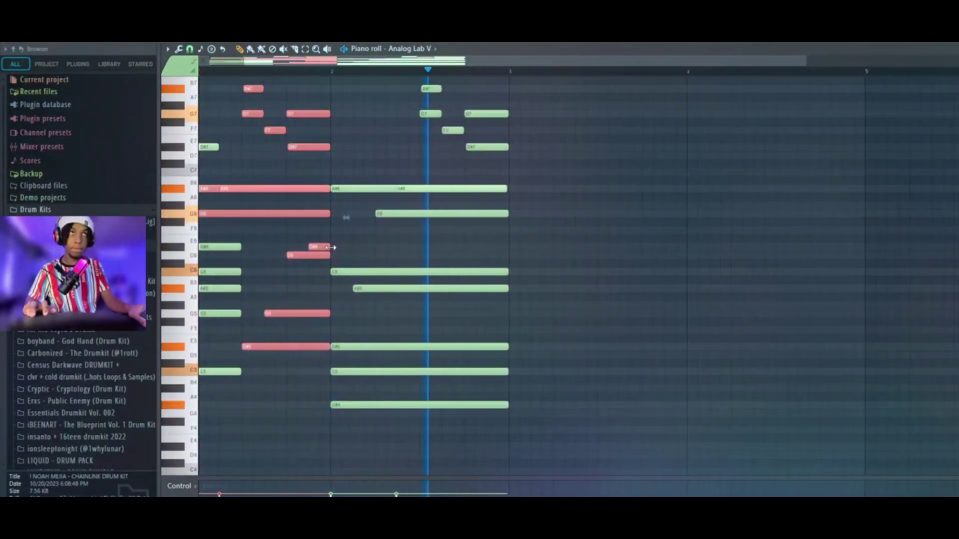
{"action": "scroll", "coordinate": [334, 245], "scroll_direction": "down", "scroll_amount": 1}
{"action": "left_click", "coordinate": [405, 200], "text": "ctrl"}
{"action": "left_click_drag", "start_coordinate": [486, 150], "coordinate": [386, 79]}
{"action": "scroll", "coordinate": [409, 185], "scroll_direction": "up", "scroll_amount": 1}
{"action": "key", "text": "Delete"}
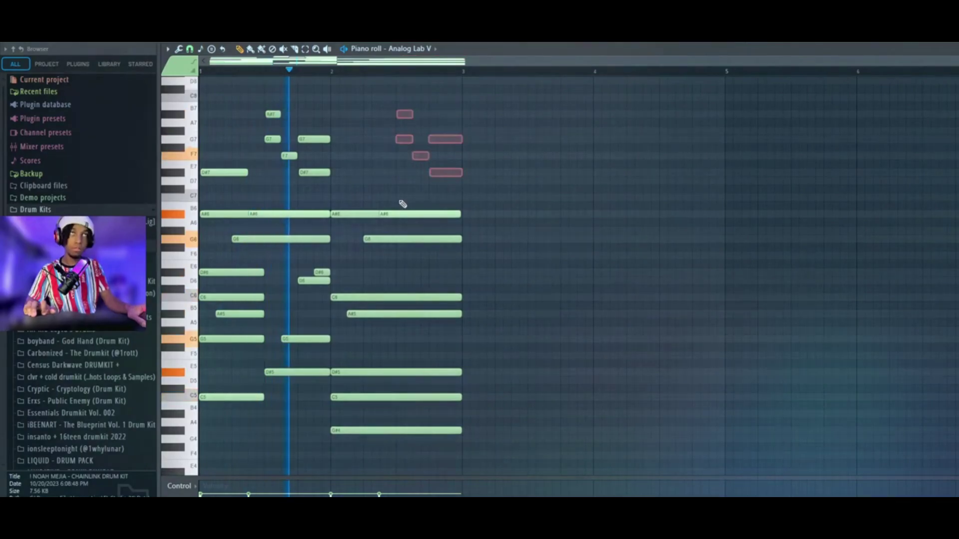
- Duplicate the two-bar piano pattern three times to fill eight bars and clear the selection
{"action": "key", "text": "ctrl+b"}
{"action": "key", "text": "ctrl+b"}
{"action": "key", "text": "ctrl+b"}
{"action": "key", "text": "ctrl+d"}
{"action": "scroll", "coordinate": [404, 235], "scroll_direction": "down", "scroll_amount": 2}
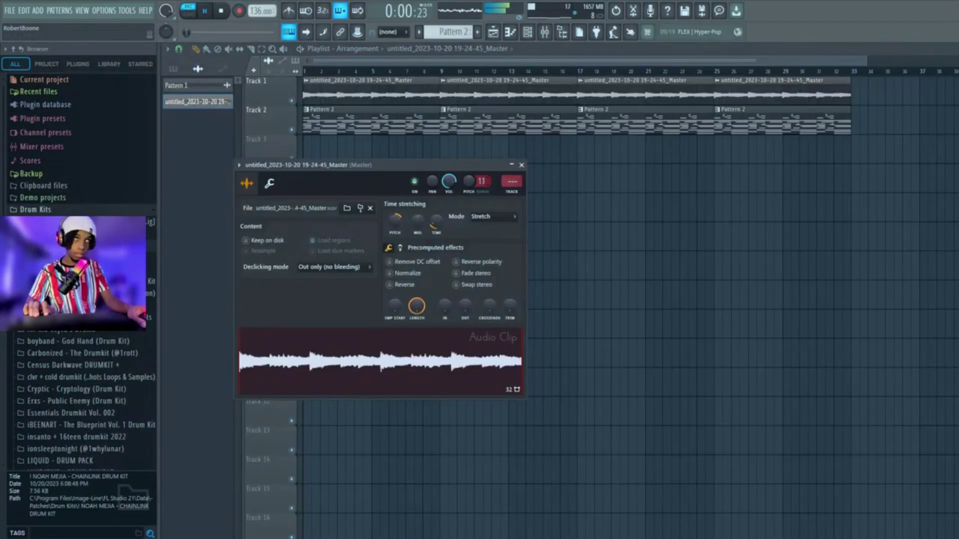
- Play the arrangement with the guitar audio and Pattern 2 layered, and open the guitar clip's channel settings
{"action": "left_click", "coordinate": [407, 122]}
{"action": "scroll", "coordinate": [385, 142], "scroll_direction": "down", "scroll_amount": 1}
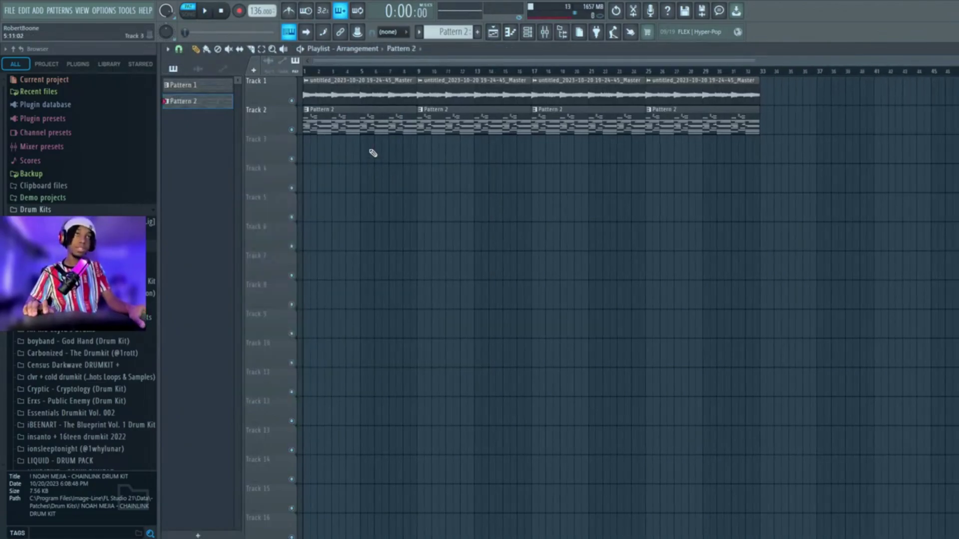
{"action": "key", "text": "l"}
{"action": "key", "text": "space"}
{"action": "scroll", "coordinate": [350, 106], "scroll_direction": "up", "scroll_amount": 5}
{"action": "double_click", "coordinate": [346, 104]}
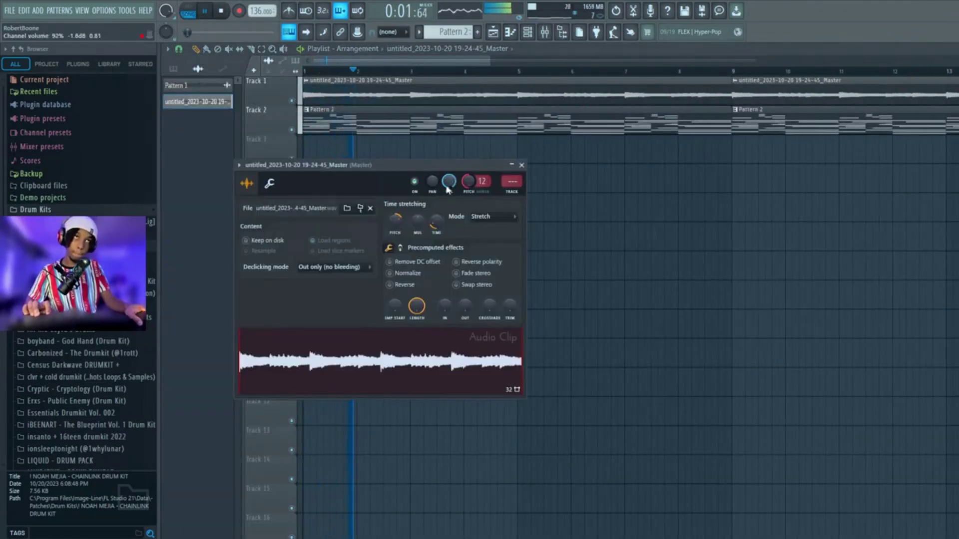
- Undo the stray guitar clip placed on Track 5 and open the guitar clip on Track 1
{"action": "left_click", "coordinate": [610, 195]}
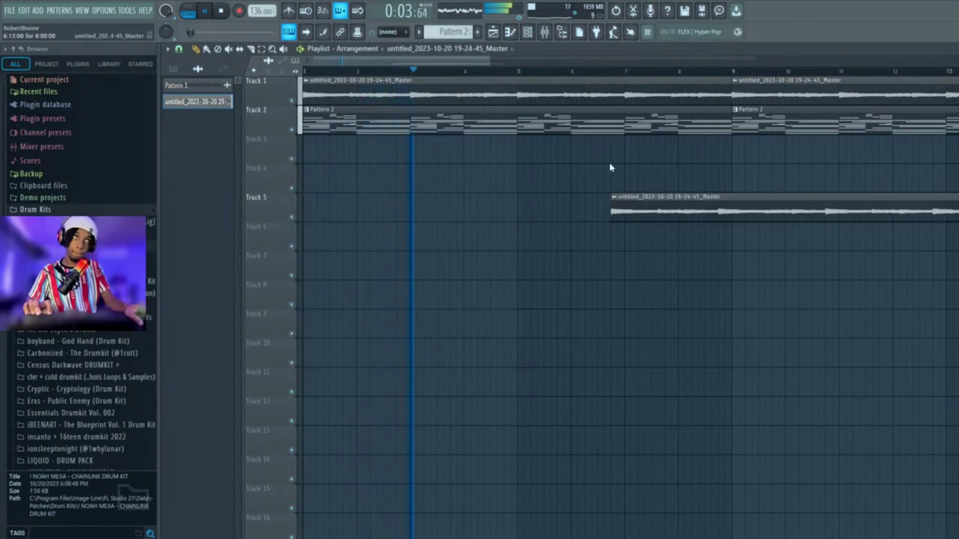
{"action": "key", "text": "ctrl+z"}
{"action": "double_click", "coordinate": [388, 96]}
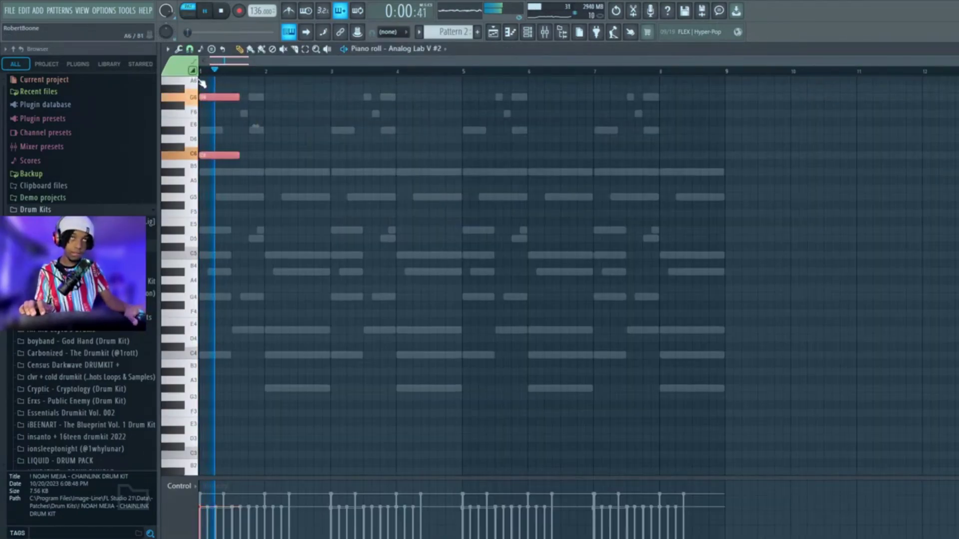
- Add A#5 and F6 notes at bar 2 of the second Analog Lab V layer and select all of its notes
{"action": "left_click", "coordinate": [259, 173]}
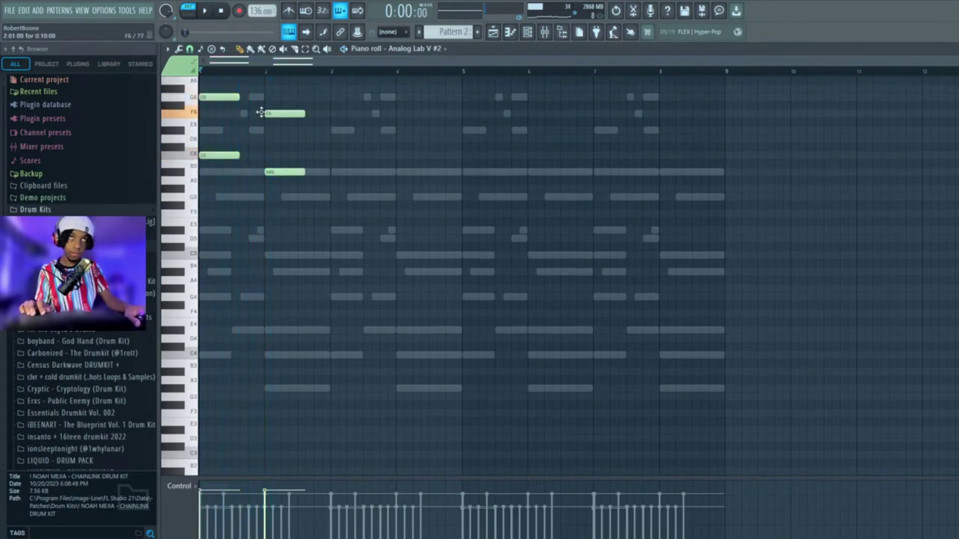
{"action": "key", "text": "ctrl+a"}
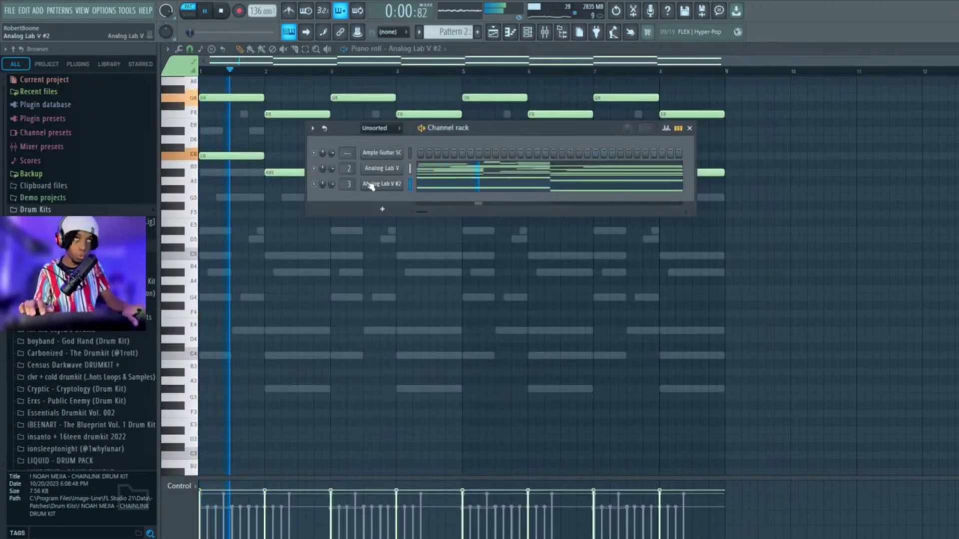
{"action": "key", "text": "F6"}
- Transpose all notes of the second Analog Lab V layer down one octave
{"action": "key", "text": "ctrl+a"}
{"action": "key", "text": "ctrl+Down"}
{"action": "key", "text": "ctrl+d"}
{"action": "key", "text": "ctrl+a"}
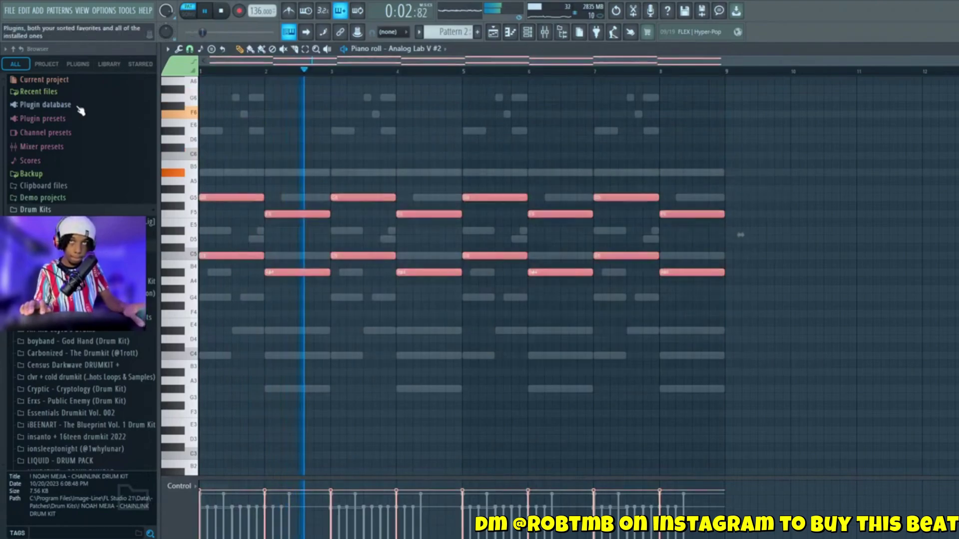
- Arrange the PG HELIOS Blames Me guitar loop on Track 5 as one-bar clips repeating every two bars up to bar 7
{"action": "scroll", "coordinate": [413, 271], "scroll_direction": "down", "scroll_amount": 3}
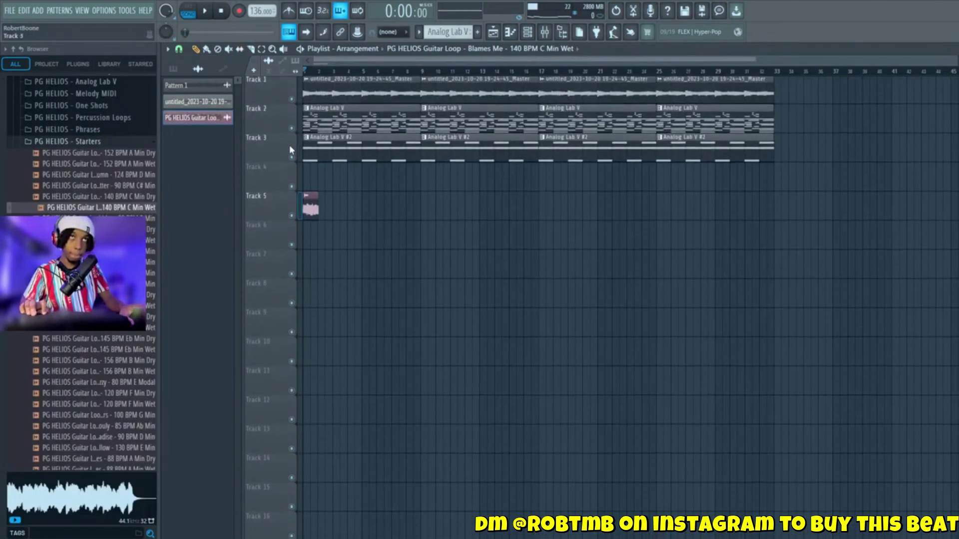
{"action": "left_click_drag", "start_coordinate": [312, 210], "coordinate": [583, 207]}
{"action": "double_click", "coordinate": [583, 207]}
{"action": "left_click", "coordinate": [453, 97]}
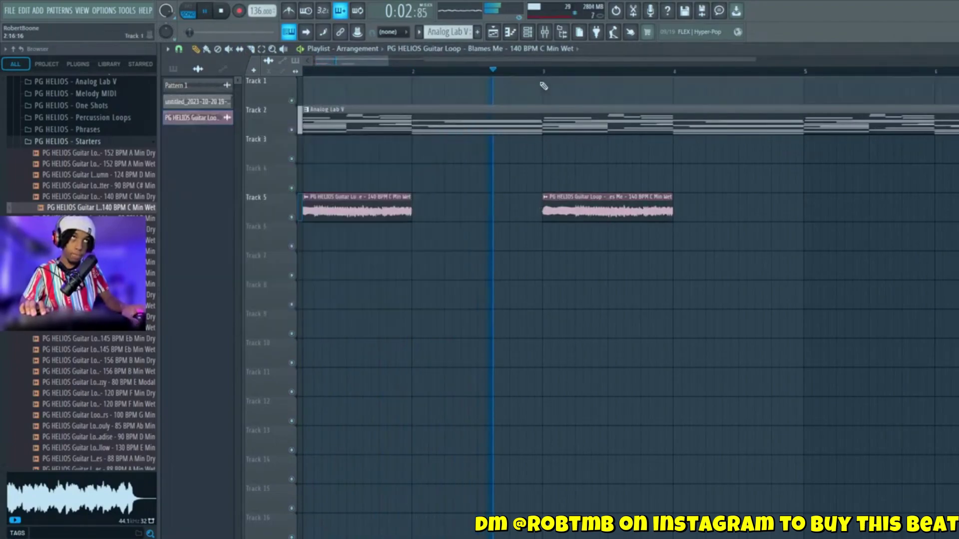
{"action": "scroll", "coordinate": [528, 214], "scroll_direction": "down", "scroll_amount": 2}
{"action": "key", "text": "ctrl+b"}
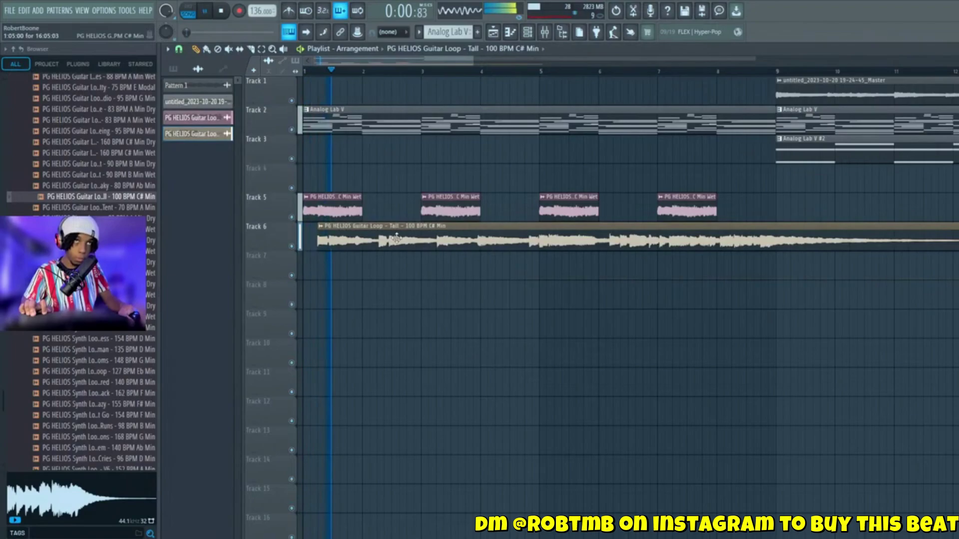
- Shift the PG HELIOS Tall guitar loop later on Tracks 6 and 7 to fit the beat, playing it back in between
{"action": "left_click_drag", "start_coordinate": [396, 239], "coordinate": [441, 240]}
{"action": "scroll", "coordinate": [445, 240], "scroll_direction": "up", "scroll_amount": 3}
{"action": "key", "text": "space"}
{"action": "key", "text": "space"}
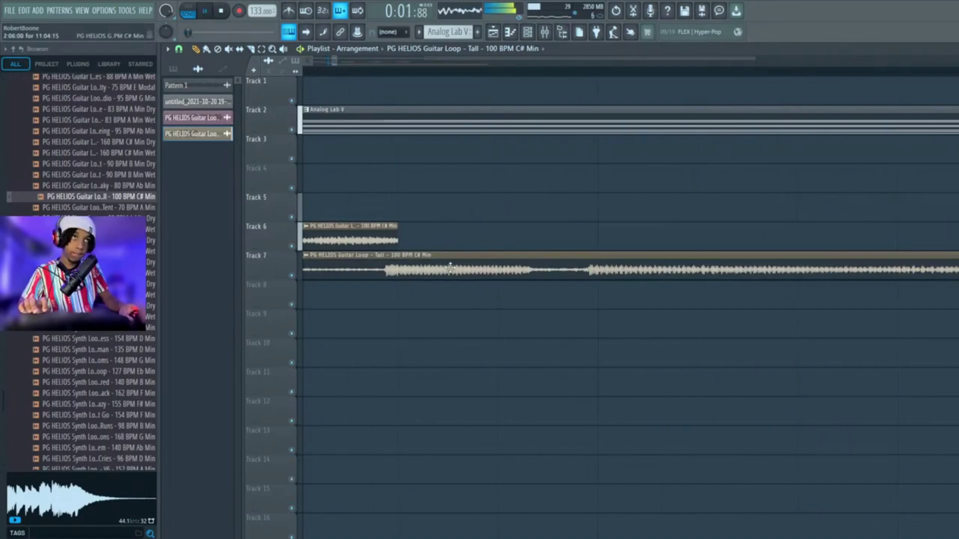
{"action": "left_click_drag", "start_coordinate": [384, 277], "coordinate": [396, 278]}
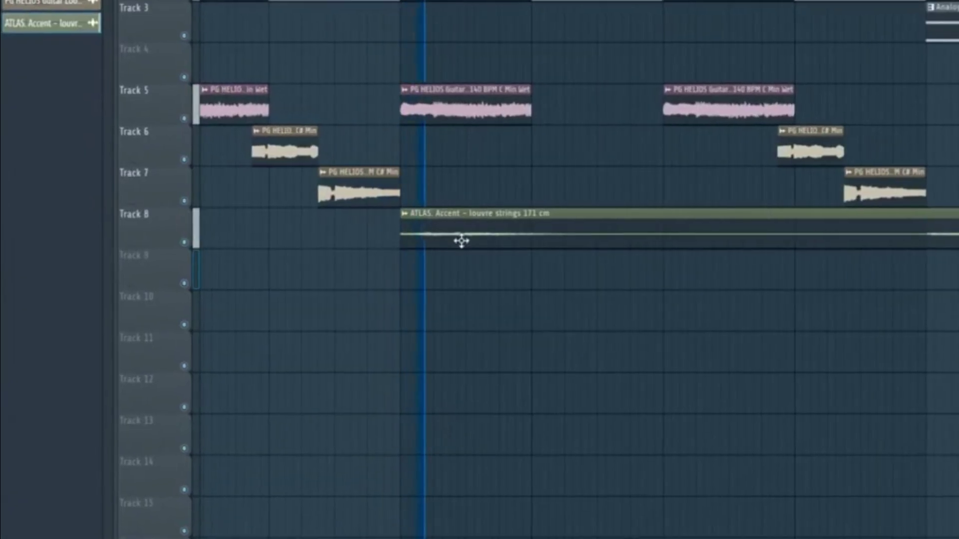
- Check the clip settings of the ATLAS accent samples and shift the accent clip on Track 5 earlier
{"action": "double_click", "coordinate": [500, 235]}
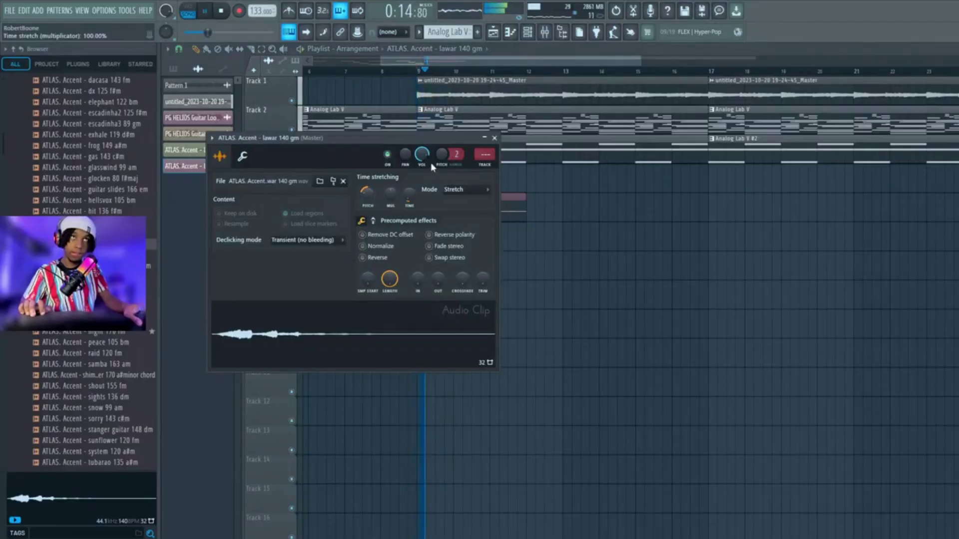
{"action": "key", "text": "Escape"}
{"action": "left_click_drag", "start_coordinate": [508, 214], "coordinate": [469, 211]}
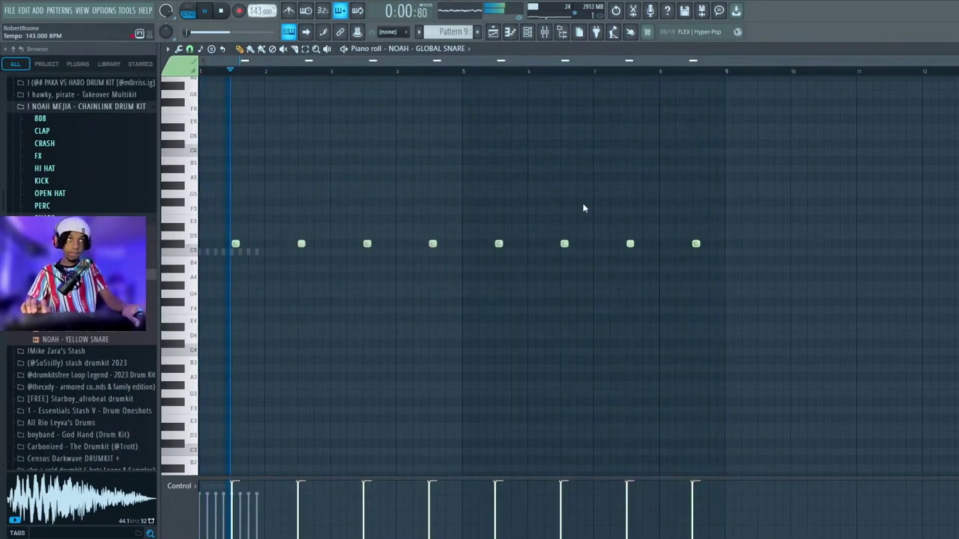
- Duplicate the one-bar hi-hat pattern seven times to fill eight bars and clear the selection
{"action": "key", "text": "ctrl+a"}
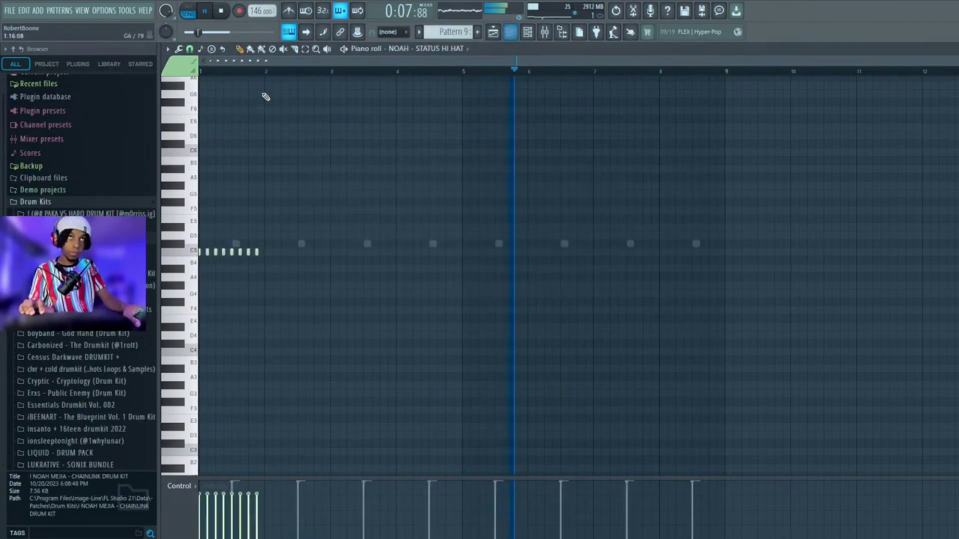
{"action": "key", "text": "ctrl+a"}
{"action": "key", "text": "ctrl+b"}
{"action": "key", "text": "ctrl+b"}
{"action": "key", "text": "ctrl+b"}
{"action": "key", "text": "ctrl+b"}
{"action": "key", "text": "ctrl+b"}
{"action": "key", "text": "ctrl+b"}
{"action": "key", "text": "ctrl+b"}
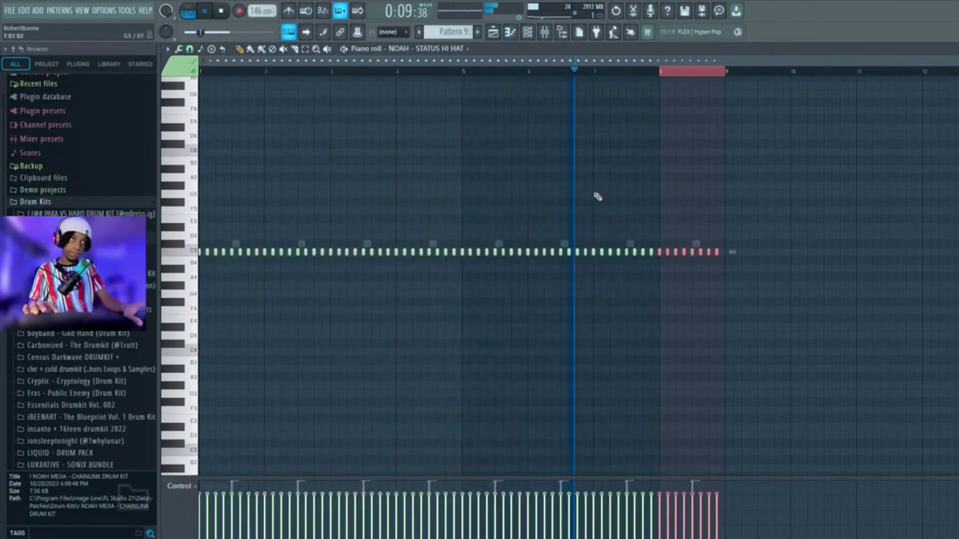
{"action": "key", "text": "ctrl+d"}
- Show the channel rack and browse the drum kits for further clap, open hat and snare samples
{"action": "left_click", "coordinate": [527, 32]}
{"action": "scroll", "coordinate": [100, 296], "scroll_direction": "down", "scroll_amount": 6}
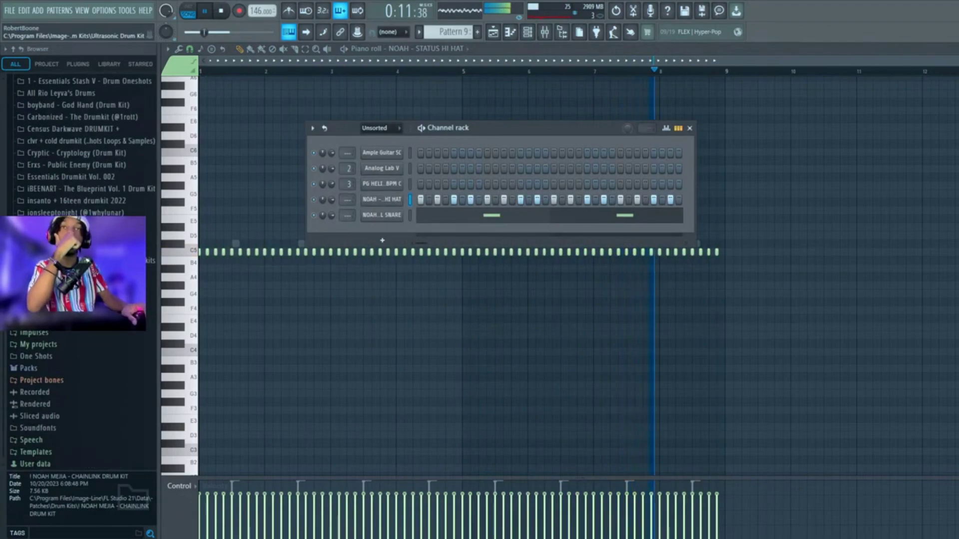
{"action": "left_click", "coordinate": [90, 273]}
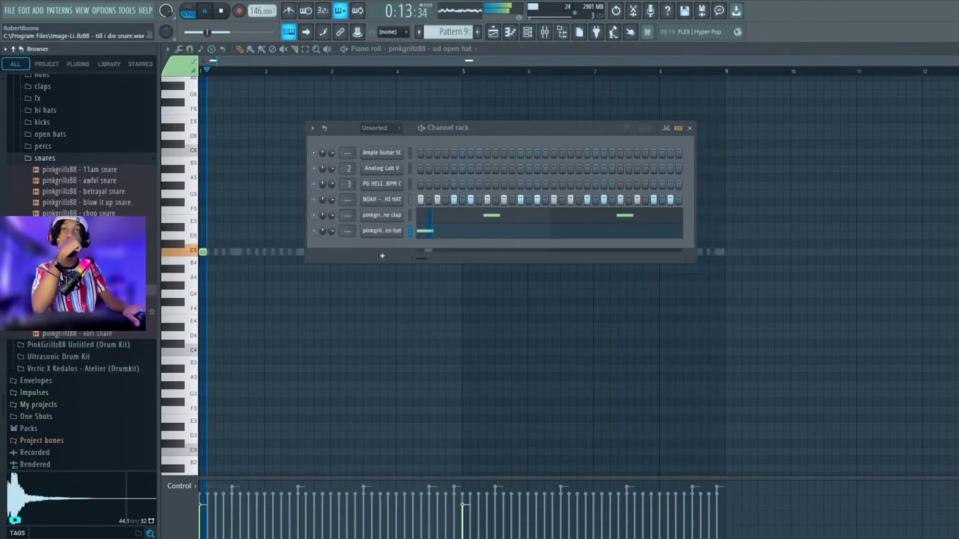
- Add the pinkgrillz88 till i die snare to the channel rack, open its piano roll and stop playback
{"action": "left_click_drag", "start_coordinate": [389, 252], "coordinate": [436, 252]}
{"action": "key", "text": "F7"}
{"action": "key", "text": "space"}
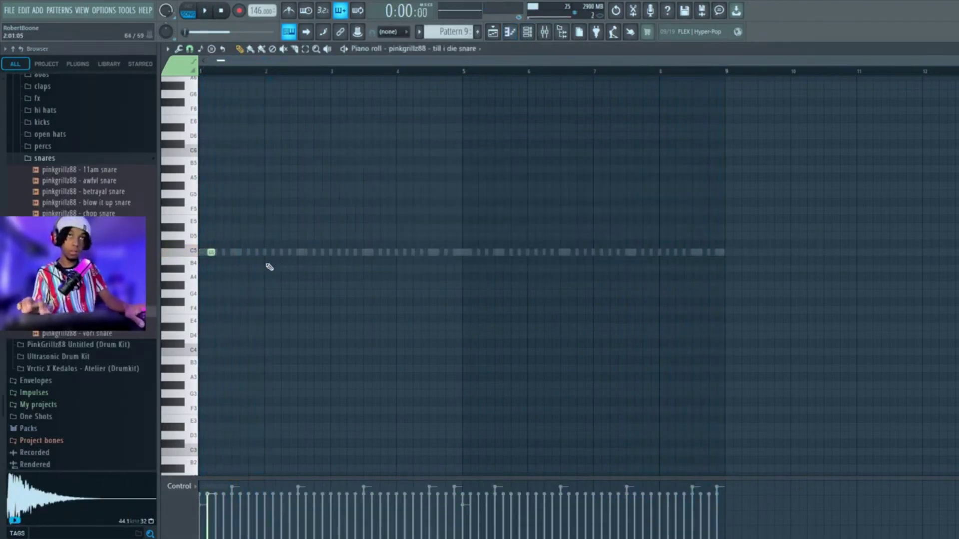
- Reduce the till i die snare to its bar 1 hit and duplicate the four-bar section into bars 5 to 8
{"action": "left_click_drag", "start_coordinate": [385, 307], "coordinate": [204, 240]}
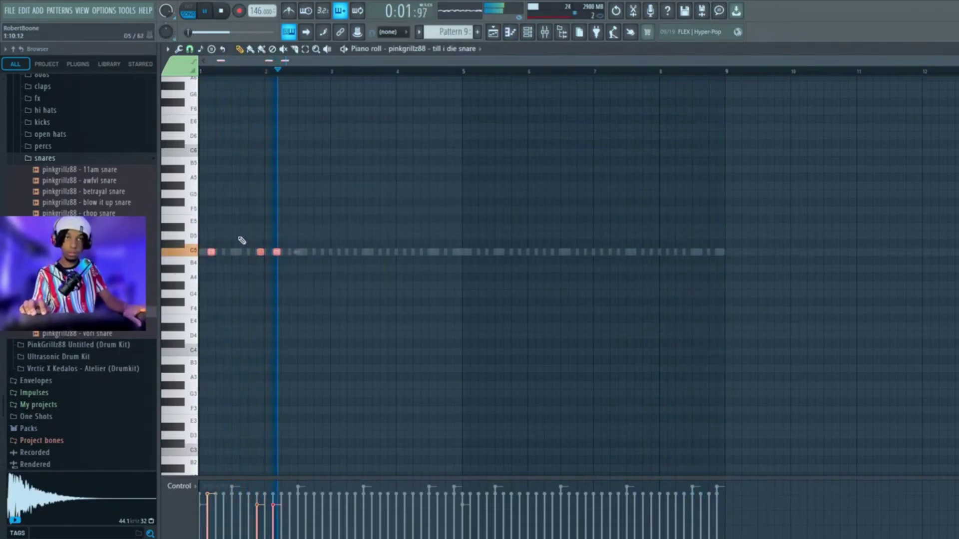
{"action": "scroll", "coordinate": [243, 242], "scroll_direction": "up", "scroll_amount": 2}
{"action": "key", "text": "space"}
{"action": "key", "text": "space"}
{"action": "left_click_drag", "start_coordinate": [307, 299], "coordinate": [301, 284]}
{"action": "left_click_drag", "start_coordinate": [452, 71], "coordinate": [92, 134]}
{"action": "key", "text": "ctrl+b"}
{"action": "key", "text": "ctrl+d"}
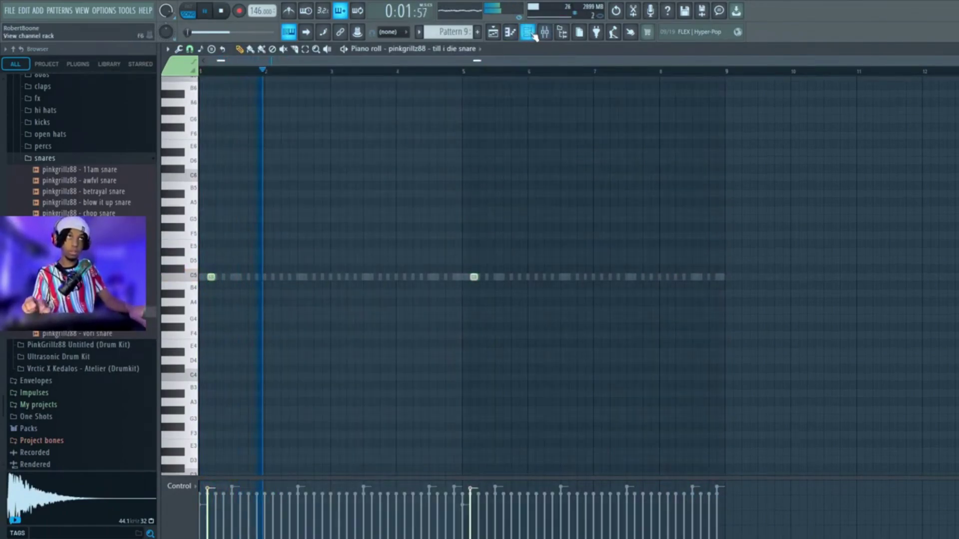
- Preview the pinkgrillz88 keef snare, add it to the channel rack and open its piano roll
{"action": "key", "text": "space"}
{"action": "key", "text": "space"}
{"action": "left_click", "coordinate": [89, 257]}
{"action": "key", "text": "F6"}
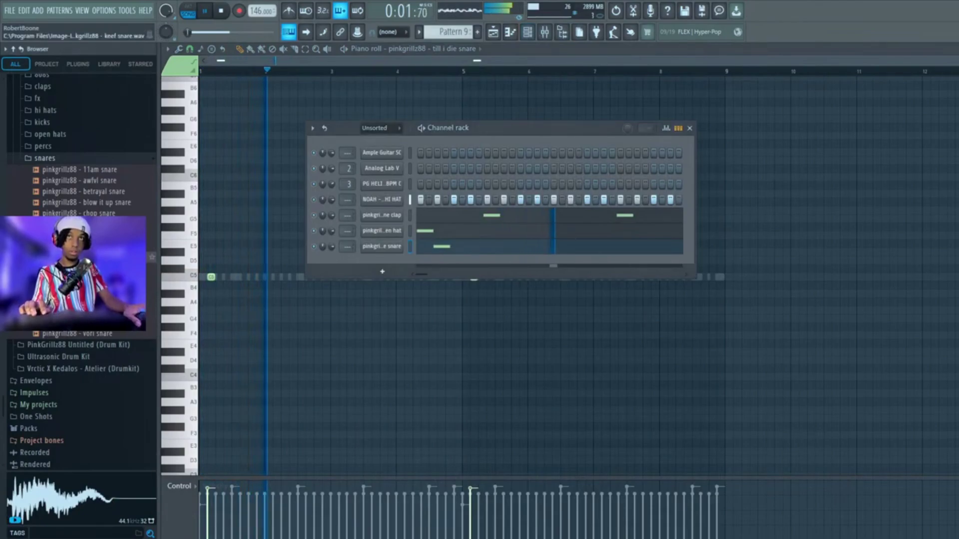
{"action": "left_click_drag", "start_coordinate": [373, 259], "coordinate": [380, 261]}
{"action": "left_click", "coordinate": [411, 262]}
{"action": "key", "text": "F6"}
- Place keef snare hits on D5 late in bar 1 and early in bars 2 and 4, and repeat them across bars 5 to 8
{"action": "key", "text": "space"}
{"action": "left_click_drag", "start_coordinate": [252, 269], "coordinate": [245, 259]}
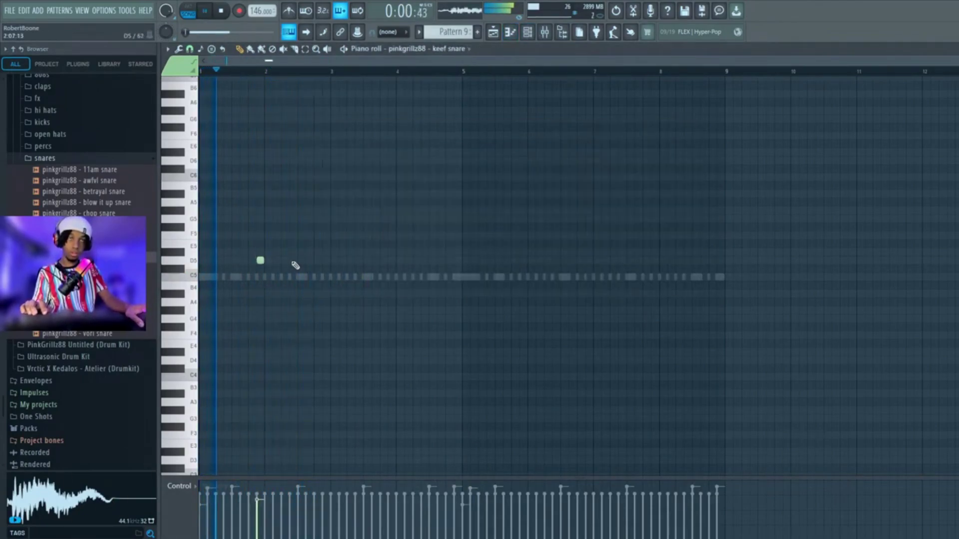
{"action": "left_click", "coordinate": [409, 260]}
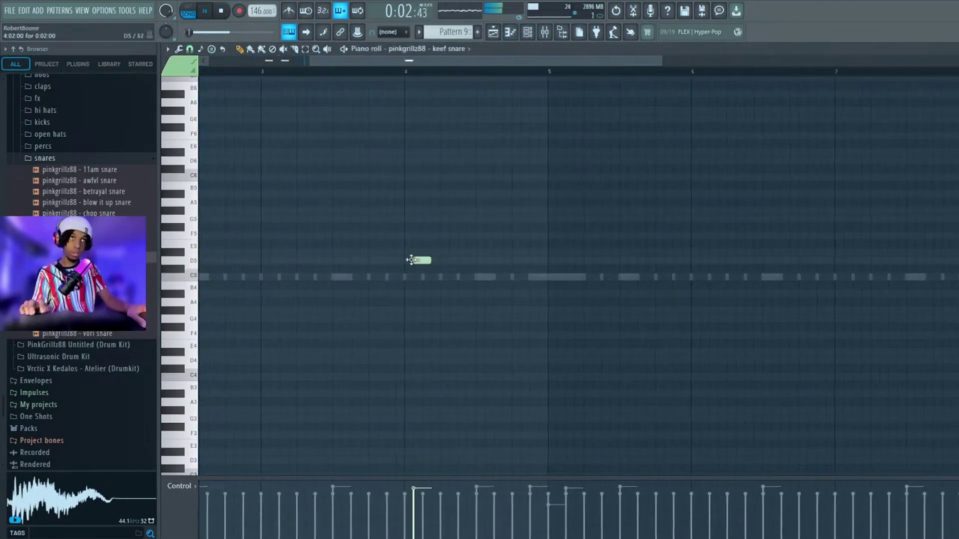
{"action": "left_click_drag", "start_coordinate": [465, 72], "coordinate": [201, 71]}
{"action": "key", "text": "ctrl+b"}
- Open the NOAH - STATUS HI HAT piano roll and paint a roll of extra C5 hits from beat 2 of bar 1
{"action": "key", "text": "F6"}
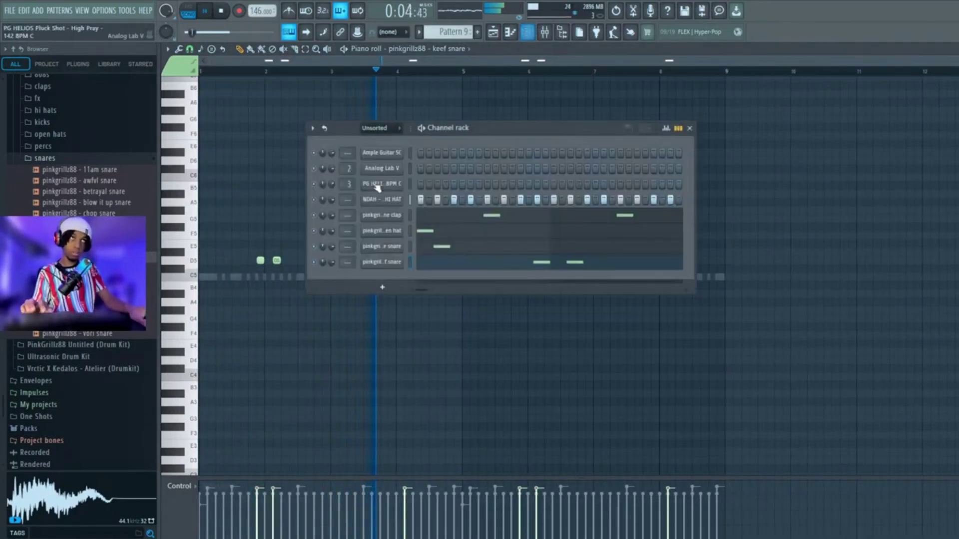
{"action": "right_click", "coordinate": [391, 198]}
{"action": "left_click", "coordinate": [401, 202]}
{"action": "scroll", "coordinate": [366, 229], "scroll_direction": "down", "scroll_amount": 2}
{"action": "scroll", "coordinate": [237, 193], "scroll_direction": "up", "scroll_amount": 6}
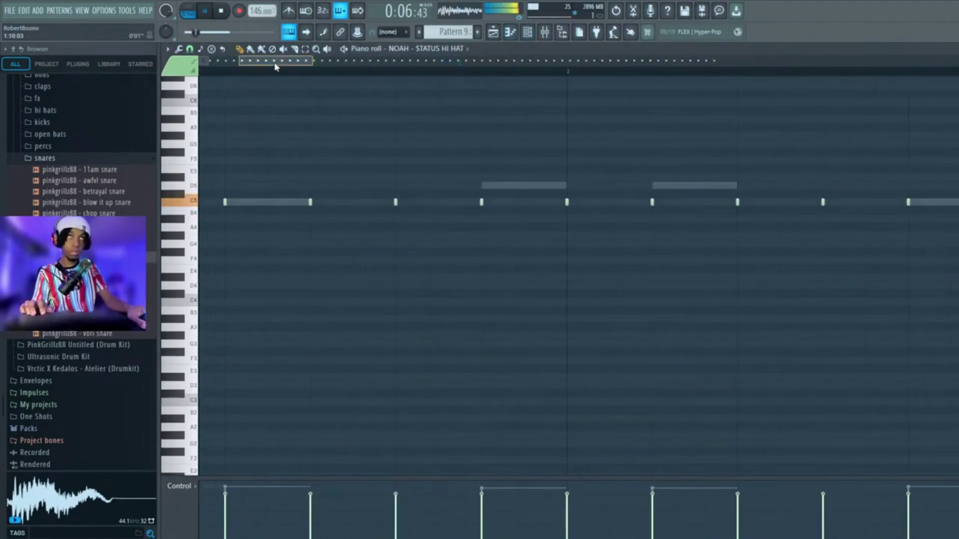
{"action": "left_click_drag", "start_coordinate": [273, 62], "coordinate": [238, 62]}
{"action": "key", "text": "b"}
{"action": "left_click_drag", "start_coordinate": [400, 203], "coordinate": [422, 203]}
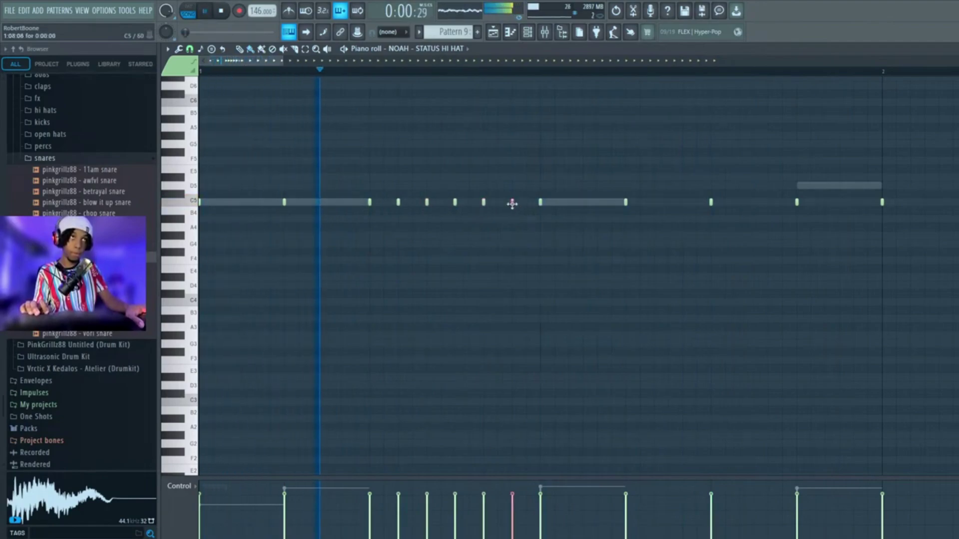
- Shorten the first hi-hat roll, paint a faster C5 roll on beat 4 of bar 1 and undo the last edit
{"action": "scroll", "coordinate": [462, 240], "scroll_direction": "down", "scroll_amount": 2}
{"action": "scroll", "coordinate": [516, 218], "scroll_direction": "up", "scroll_amount": 1}
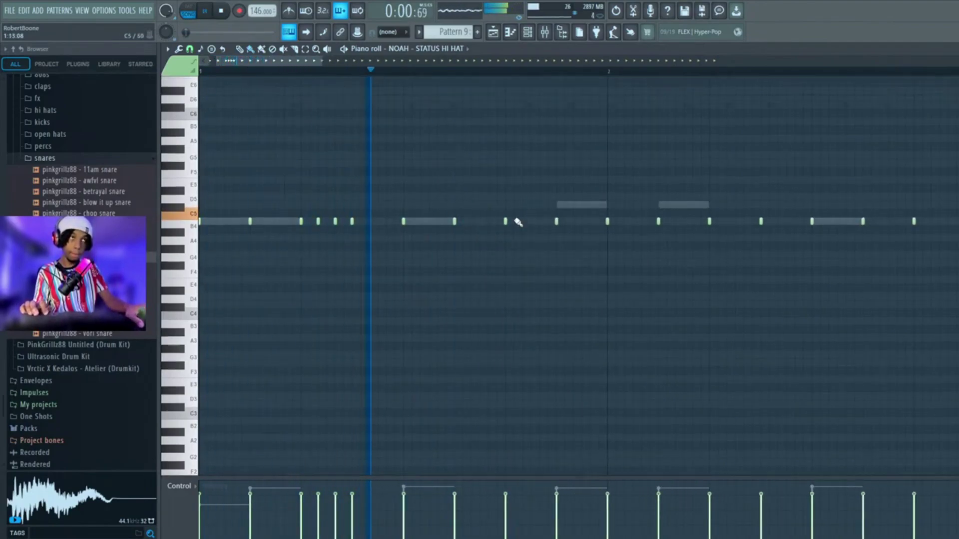
{"action": "scroll", "coordinate": [516, 252], "scroll_direction": "up", "scroll_amount": 1}
{"action": "left_click_drag", "start_coordinate": [517, 254], "coordinate": [542, 256]}
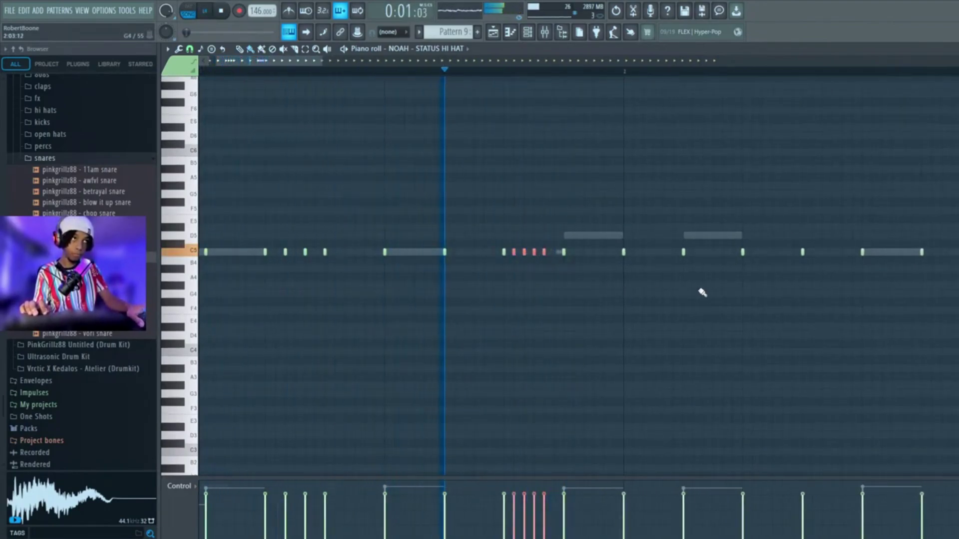
{"action": "left_click_drag", "start_coordinate": [798, 309], "coordinate": [895, 321]}
{"action": "key", "text": "ctrl+z"}
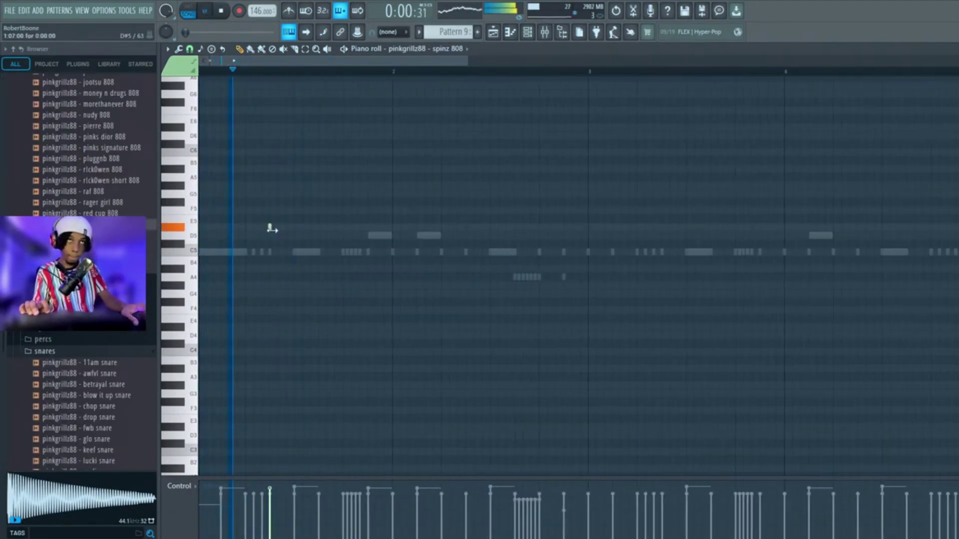
- Delete the second D#5 note in bar 1 of the spinz 808 line and add a B4 note on beat 2 of bar 2
{"action": "scroll", "coordinate": [324, 252], "scroll_direction": "up", "scroll_amount": 2}
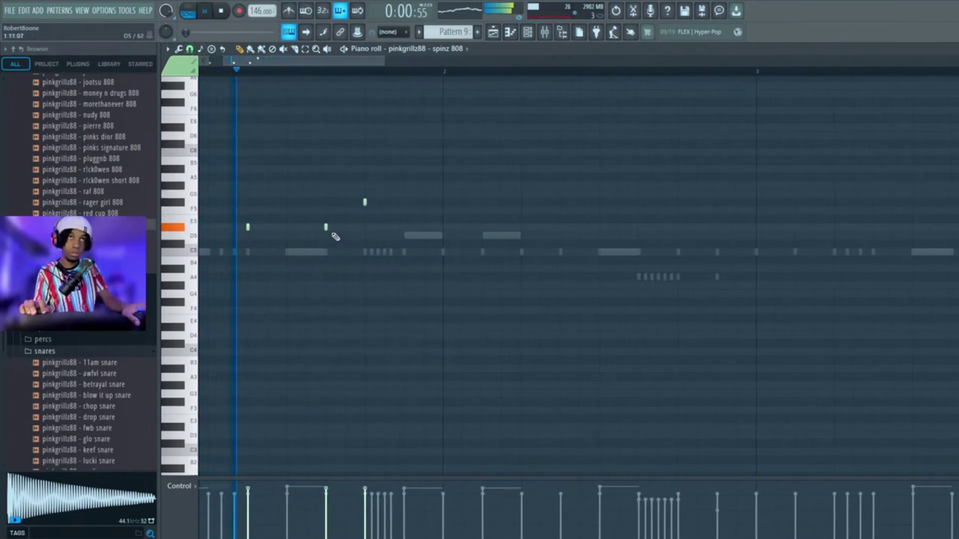
{"action": "right_click", "coordinate": [326, 228]}
{"action": "scroll", "coordinate": [430, 249], "scroll_direction": "down", "scroll_amount": 5}
{"action": "left_click_drag", "start_coordinate": [385, 289], "coordinate": [211, 193]}
{"action": "left_click", "coordinate": [314, 264]}
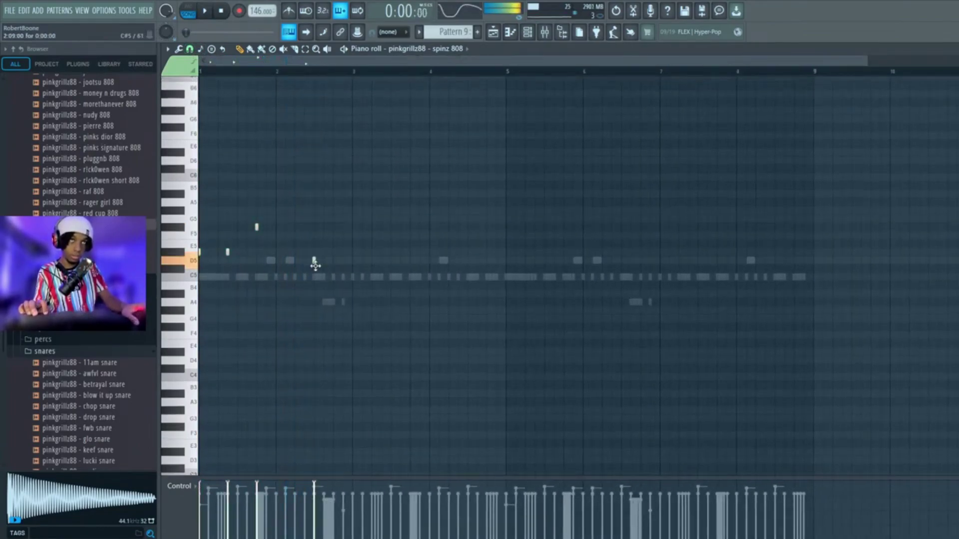
{"action": "left_click_drag", "start_coordinate": [307, 294], "coordinate": [305, 294]}
{"action": "right_click", "coordinate": [305, 294]}
{"action": "scroll", "coordinate": [296, 297], "scroll_direction": "up", "scroll_amount": 2}
{"action": "left_click", "coordinate": [275, 294]}
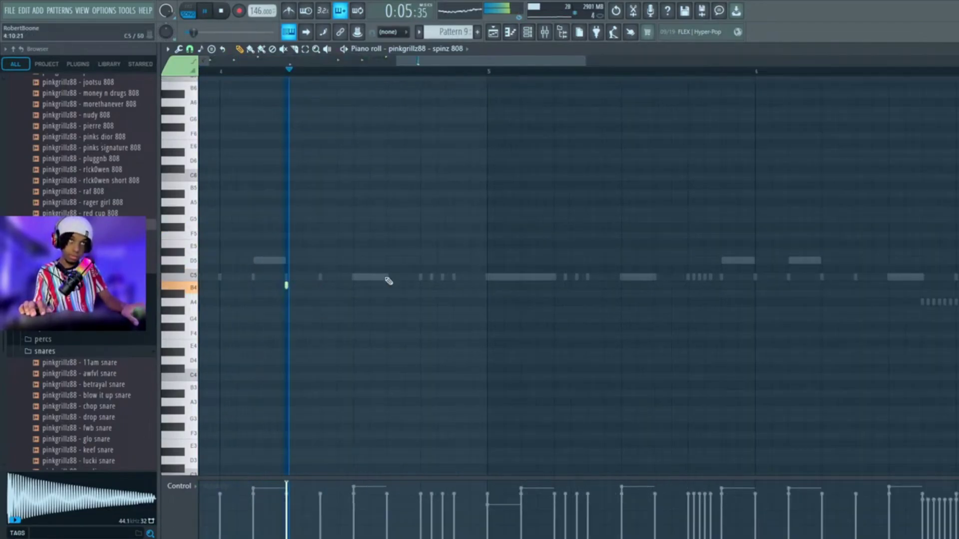
- Finish the spinz 808 line with a run of short C#5 notes in the second half of bar 4
{"action": "left_click", "coordinate": [357, 269]}
{"action": "left_click_drag", "start_coordinate": [422, 269], "coordinate": [405, 268]}
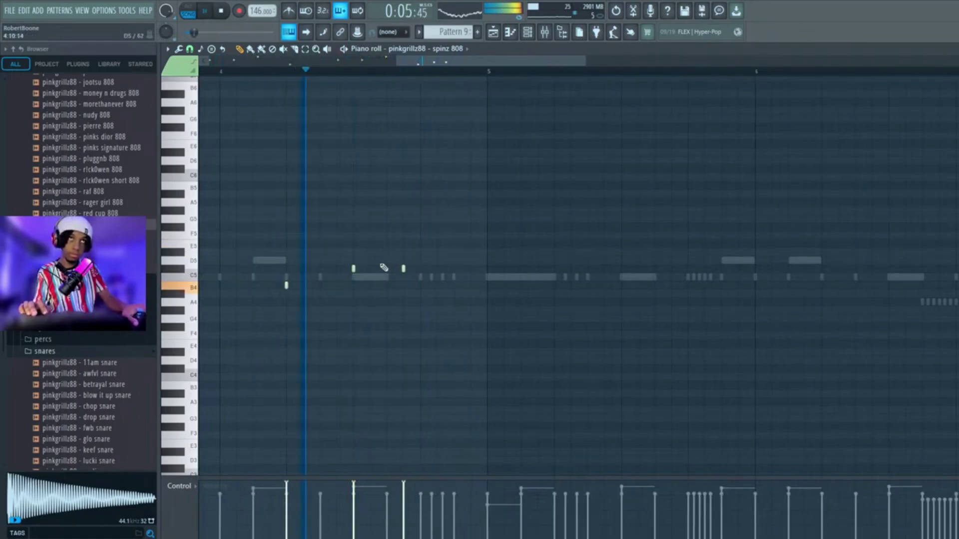
{"action": "right_click", "coordinate": [354, 269]}
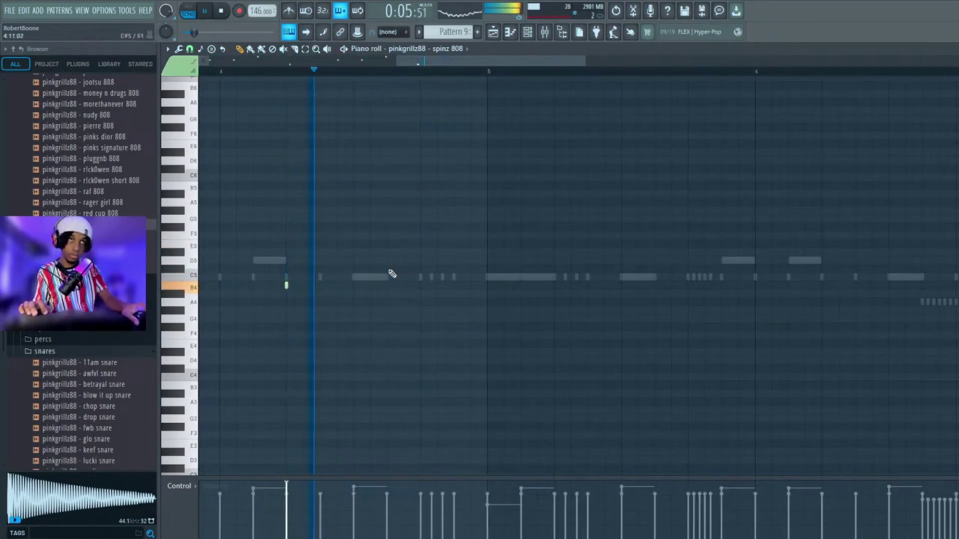
{"action": "left_click", "coordinate": [389, 270]}
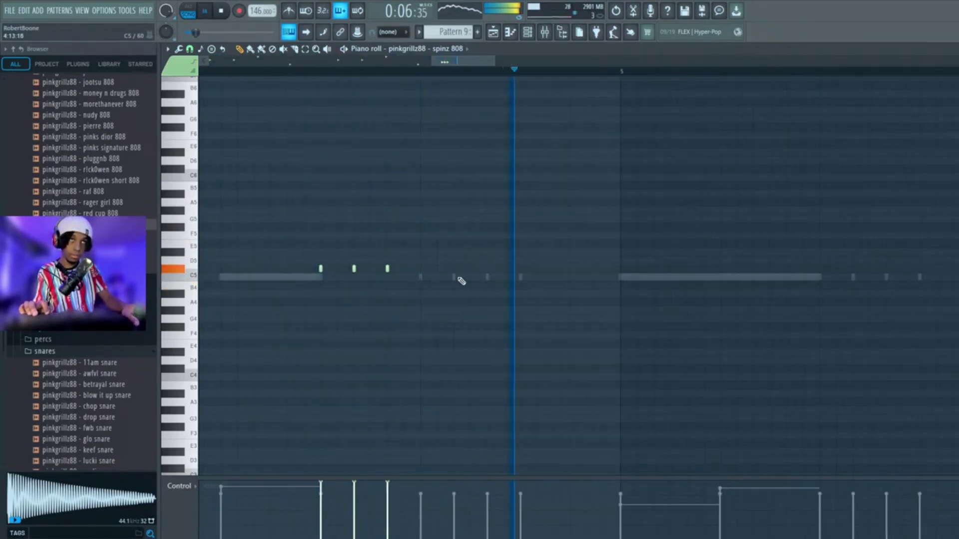
{"action": "right_click", "coordinate": [354, 269]}
{"action": "left_click", "coordinate": [454, 269]}
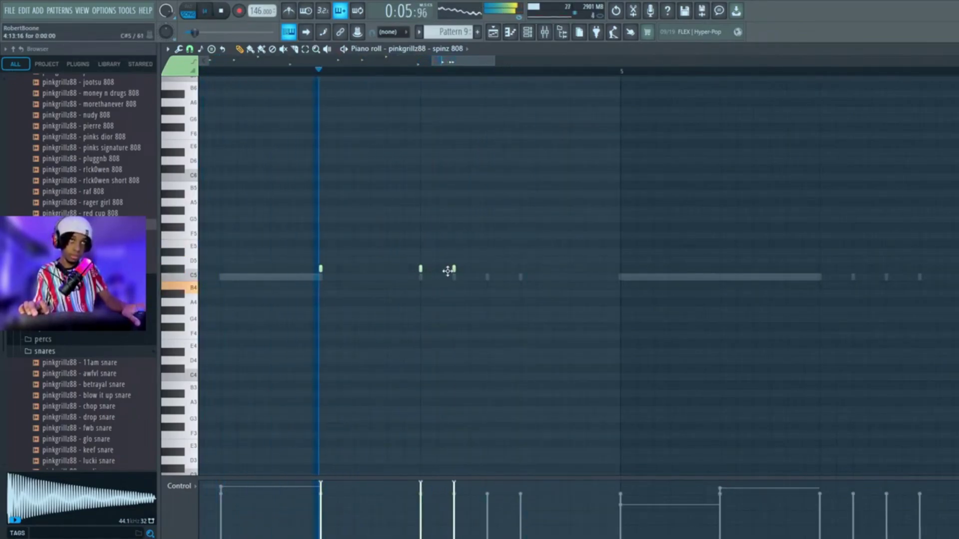
- Repeat the four-bar spinz 808 line across bars 5 to 8
{"action": "scroll", "coordinate": [570, 359], "scroll_direction": "down", "scroll_amount": 5}
{"action": "key", "text": "space"}
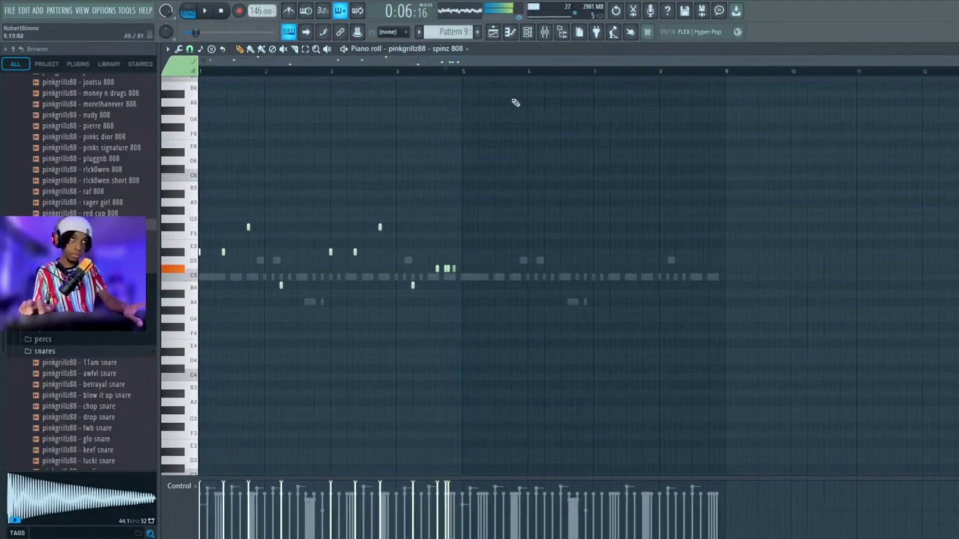
{"action": "left_click_drag", "start_coordinate": [463, 73], "coordinate": [391, 95]}
- Show the channel rack and check the spinz 808 sampler's sample settings and its polyphony and cut group settings
{"action": "key", "text": "F6"}
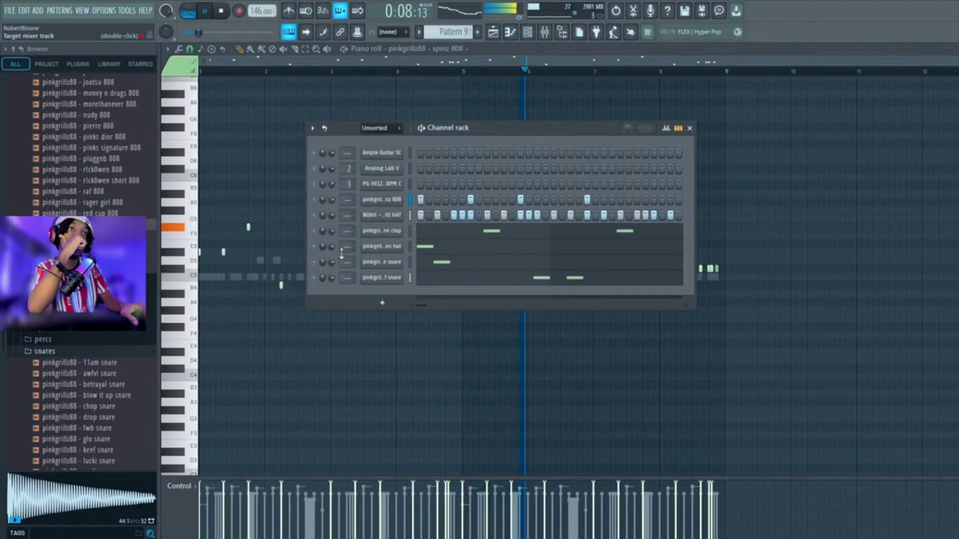
{"action": "left_click", "coordinate": [400, 202]}
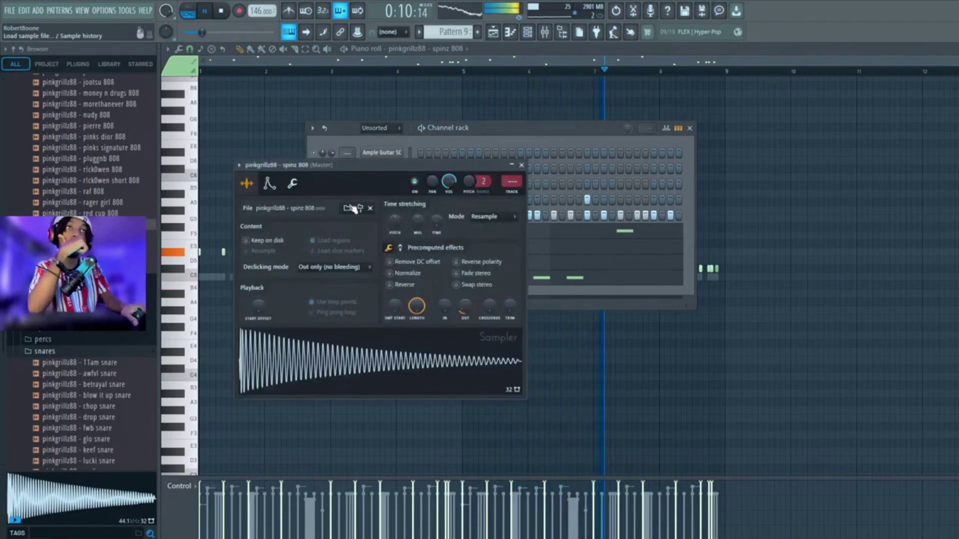
{"action": "left_click", "coordinate": [247, 183]}
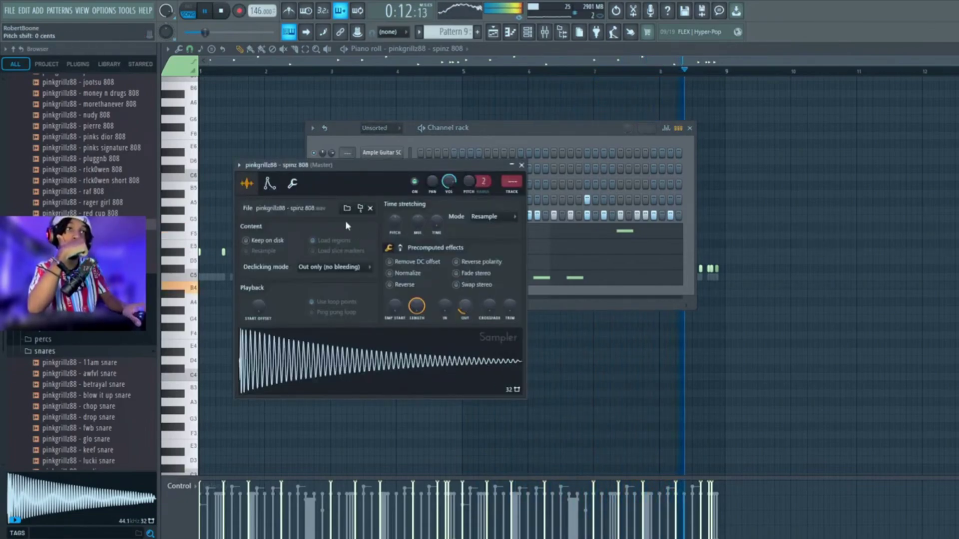
{"action": "left_click", "coordinate": [292, 184]}
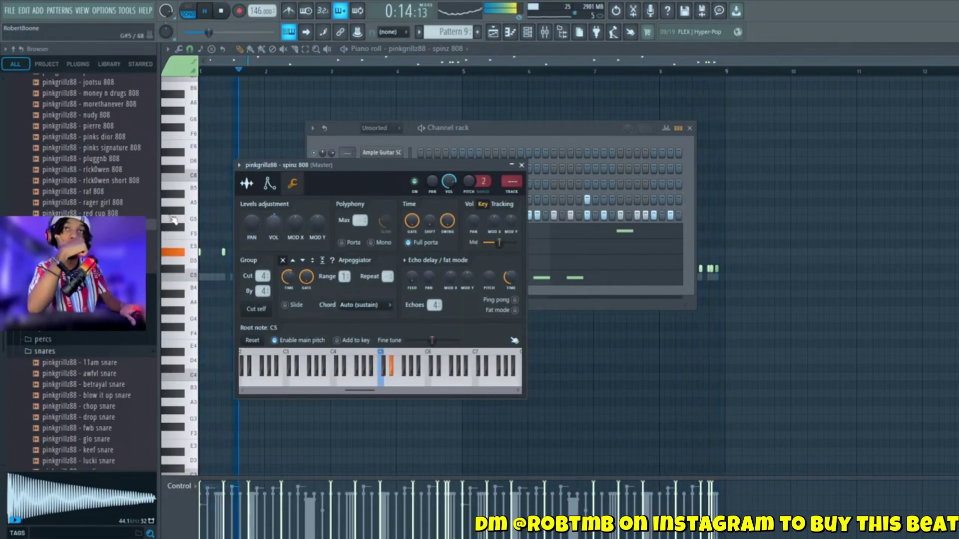
- Browse the drum kit's kicks and add the pinkgrillz88 mira kick to the channel rack, closing the 808 sampler
{"action": "scroll", "coordinate": [119, 250], "scroll_direction": "up", "scroll_amount": 8}
{"action": "left_click", "coordinate": [50, 268]}
{"action": "left_click", "coordinate": [50, 315]}
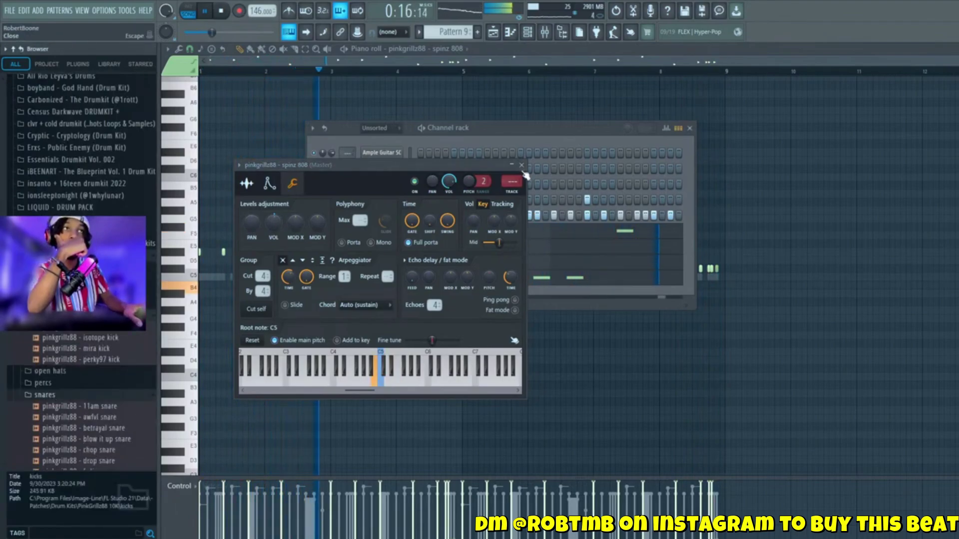
{"action": "left_click", "coordinate": [522, 166]}
{"action": "left_click", "coordinate": [100, 349]}
{"action": "left_click_drag", "start_coordinate": [94, 352], "coordinate": [403, 298]}
- Open the mira kick's piano roll and fill all eight bars with C5 notes following the 808 rhythm
{"action": "left_click", "coordinate": [409, 293]}
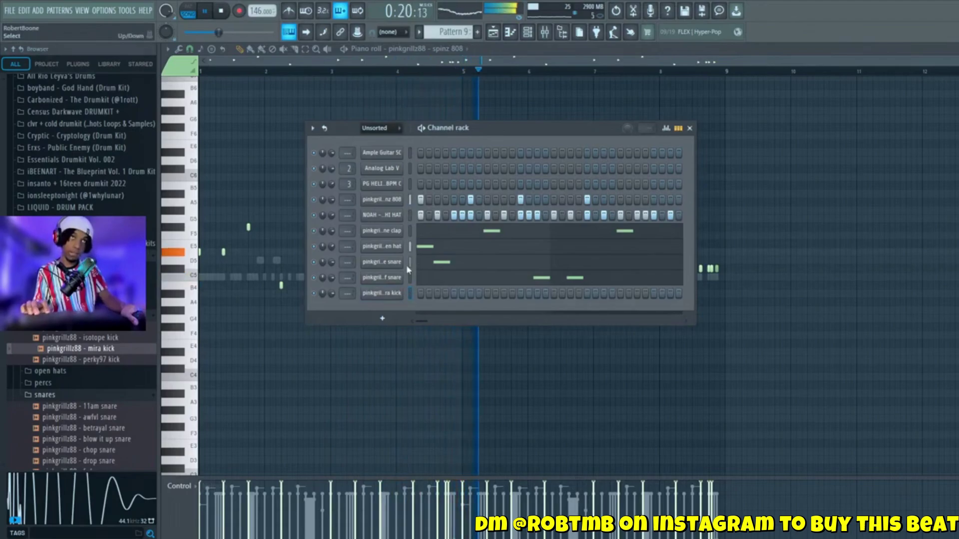
{"action": "key", "text": "F7"}
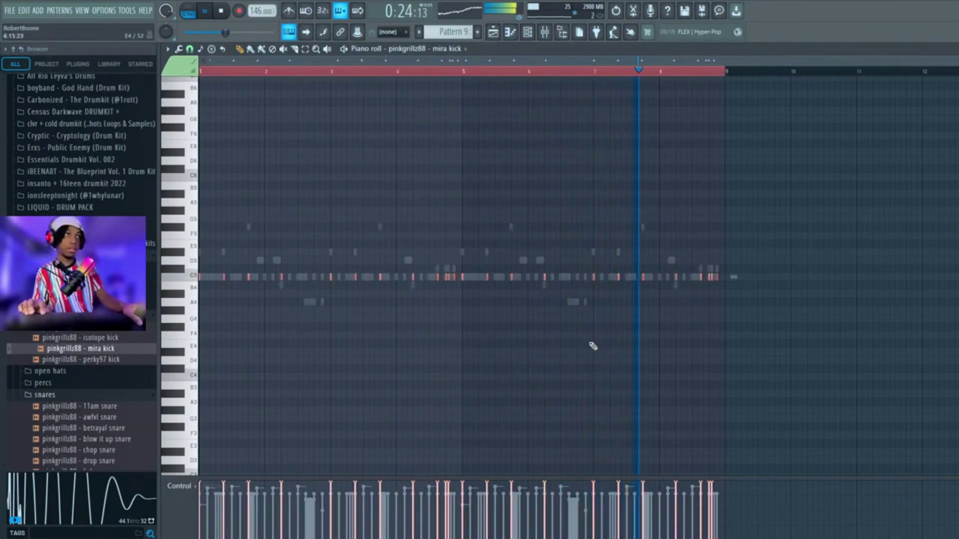
{"action": "left_click_drag", "start_coordinate": [546, 278], "coordinate": [538, 287]}
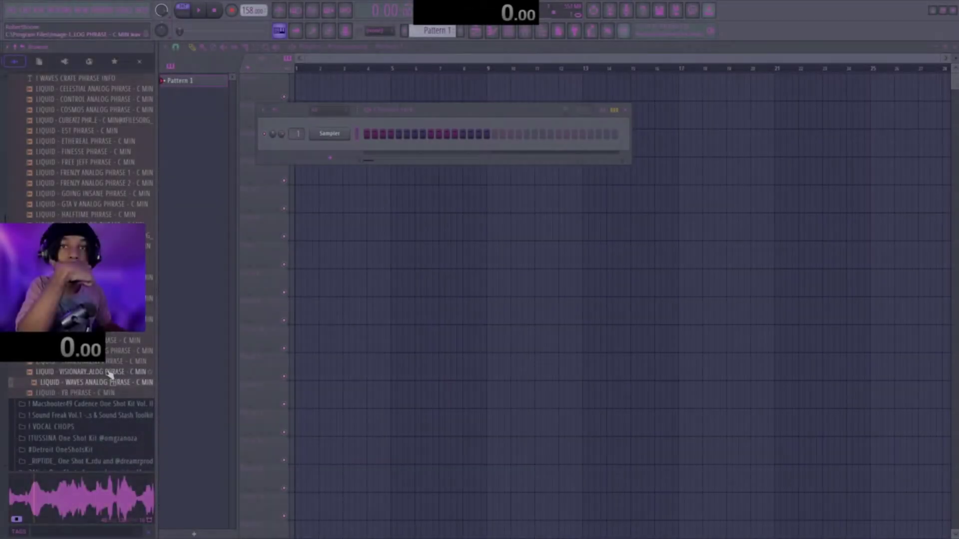
- In the new 158 BPM project, preview the LIQUID - VISIONARY ANALOG PHRASE - C MIN sample and bring it into the project
{"action": "left_click", "coordinate": [110, 373]}
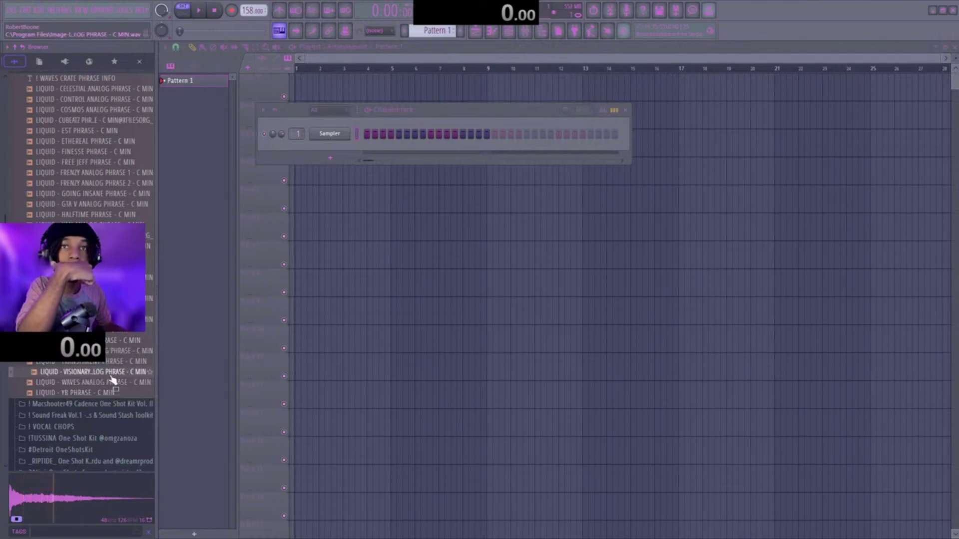
{"action": "left_click_drag", "start_coordinate": [344, 135], "coordinate": [340, 131]}
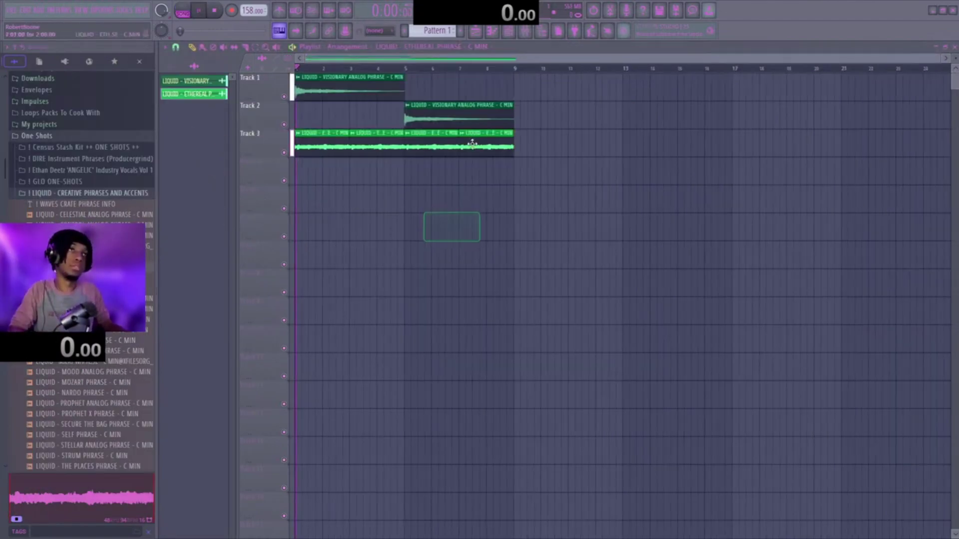
- Route the LIQUID - ETHEREAL PHRASE clip to mixer track 2 and set its time-stretching mode to Stretch
{"action": "double_click", "coordinate": [472, 145]}
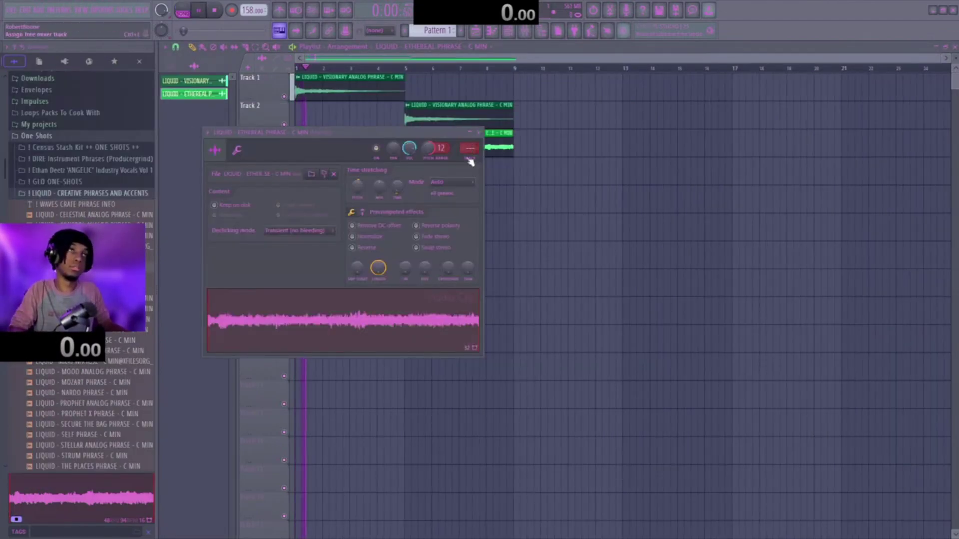
{"action": "left_click", "coordinate": [469, 159]}
{"action": "left_click", "coordinate": [478, 33]}
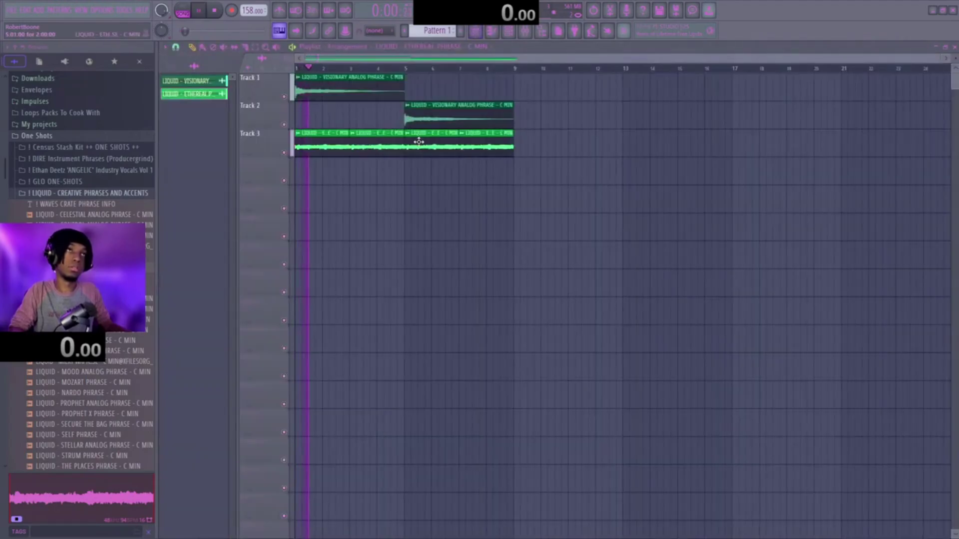
{"action": "double_click", "coordinate": [417, 141]}
{"action": "left_click", "coordinate": [456, 182]}
{"action": "left_click", "coordinate": [442, 212]}
{"action": "left_click", "coordinate": [582, 172]}
{"action": "right_click", "coordinate": [582, 172]}
- Lower the ETHEREAL phrase's channel volume and restart playback to hear the balance
{"action": "double_click", "coordinate": [411, 146]}
{"action": "left_click_drag", "start_coordinate": [409, 149], "coordinate": [405, 162]}
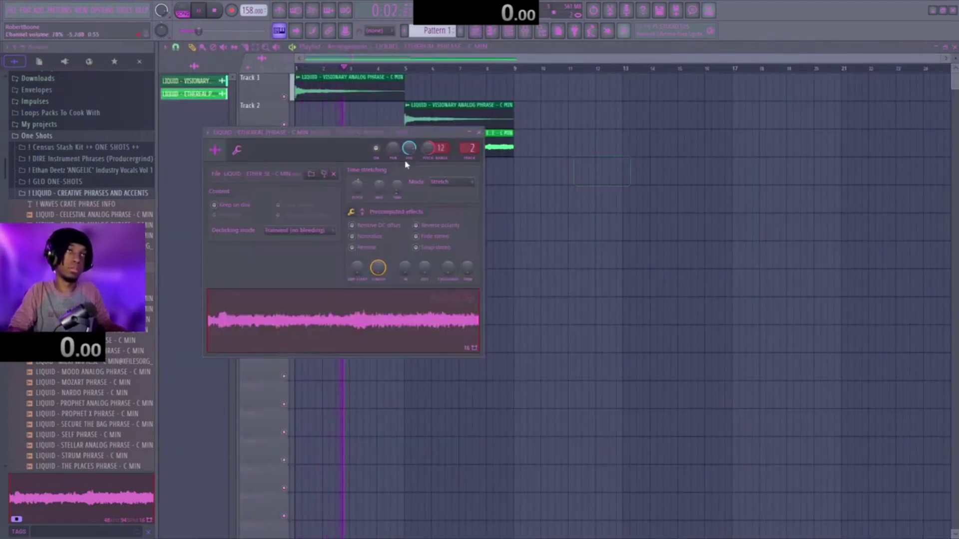
{"action": "double_click", "coordinate": [582, 187]}
{"action": "key", "text": "space"}
{"action": "key", "text": "space"}
{"action": "right_click", "coordinate": [583, 189]}
- Open the mixer and load Portal with the BUTTERFLIES preset on the ETHEREAL phrase's track
{"action": "double_click", "coordinate": [493, 147]}
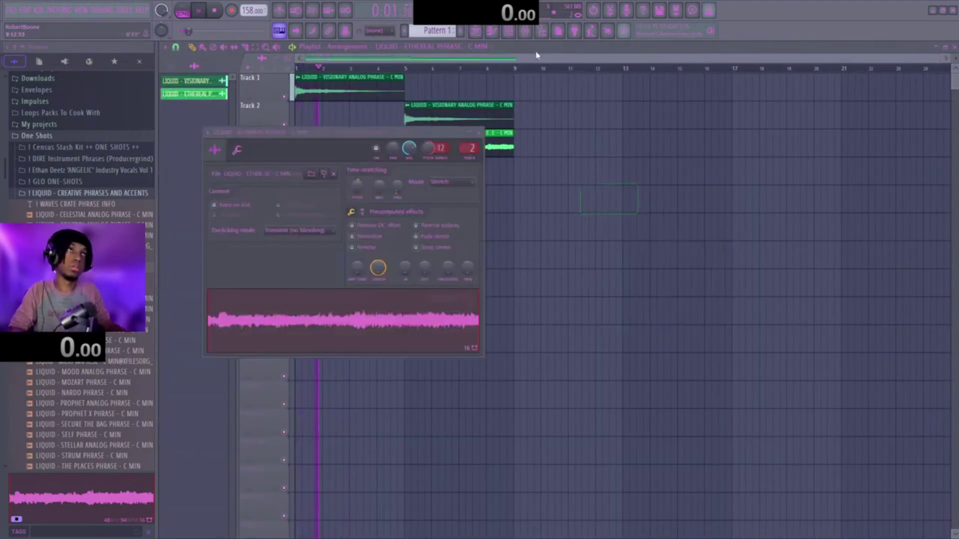
{"action": "left_click", "coordinate": [525, 32]}
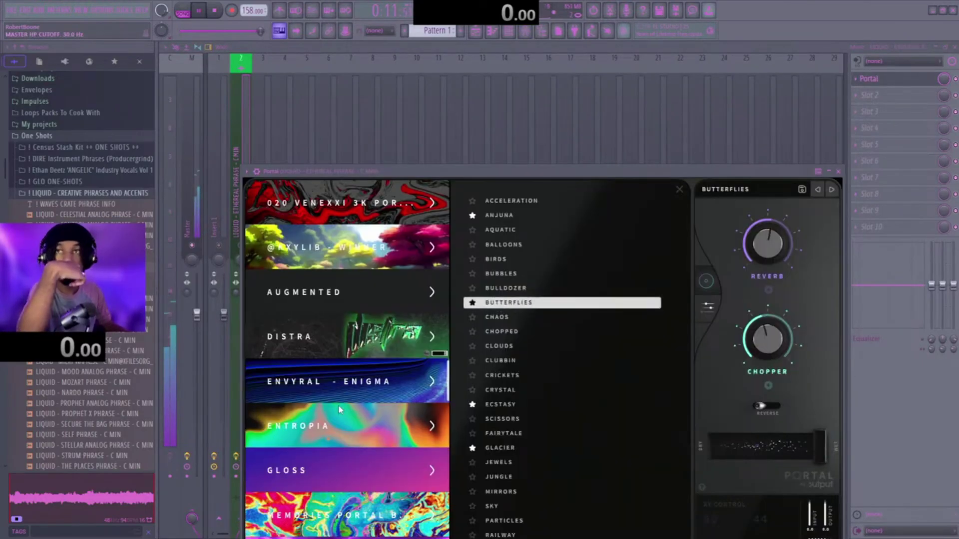
{"action": "left_click", "coordinate": [231, 137]}
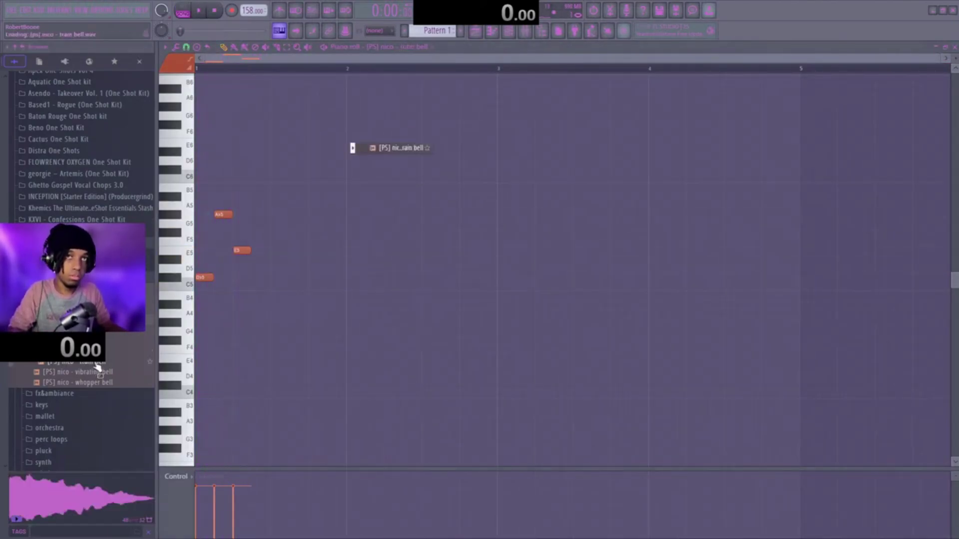
- Load the KS - Obscure Wurli High one-shot and repeat its one-bar melody across eight bars
{"action": "left_click", "coordinate": [100, 393]}
{"action": "left_click", "coordinate": [80, 416]}
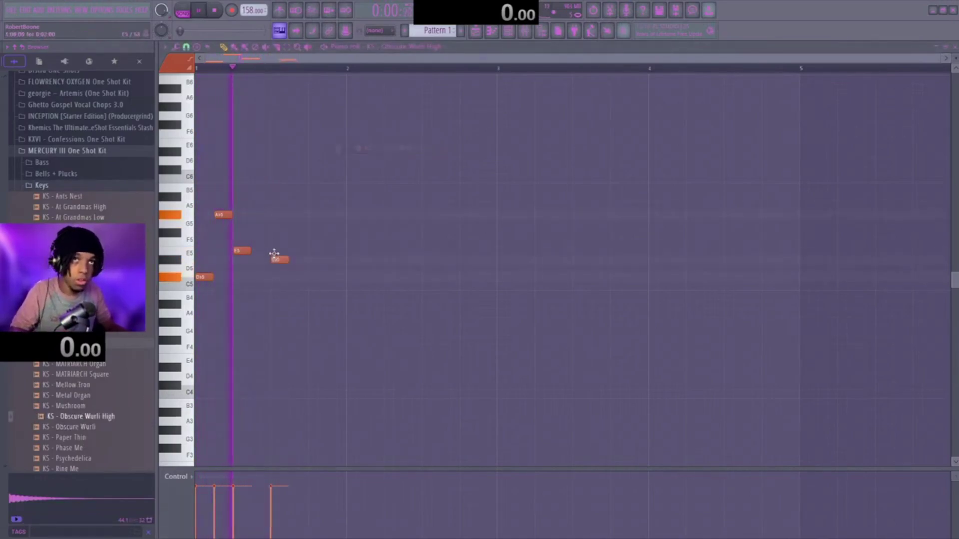
{"action": "key", "text": "ctrl+b"}
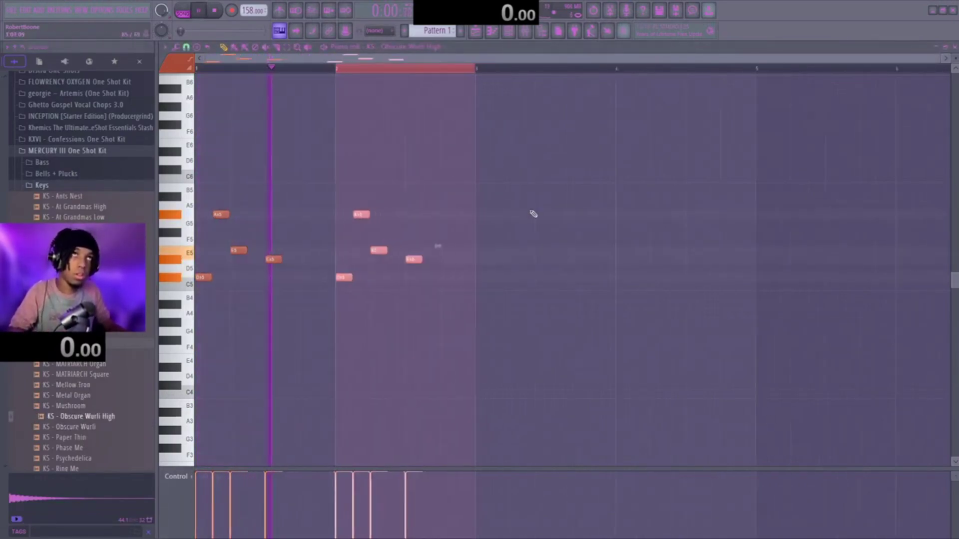
{"action": "key", "text": "ctrl+b"}
{"action": "key", "text": "ctrl+b"}
{"action": "key", "text": "ctrl+b"}
{"action": "key", "text": "ctrl+b"}
{"action": "key", "text": "ctrl+b"}
{"action": "key", "text": "ctrl+b"}
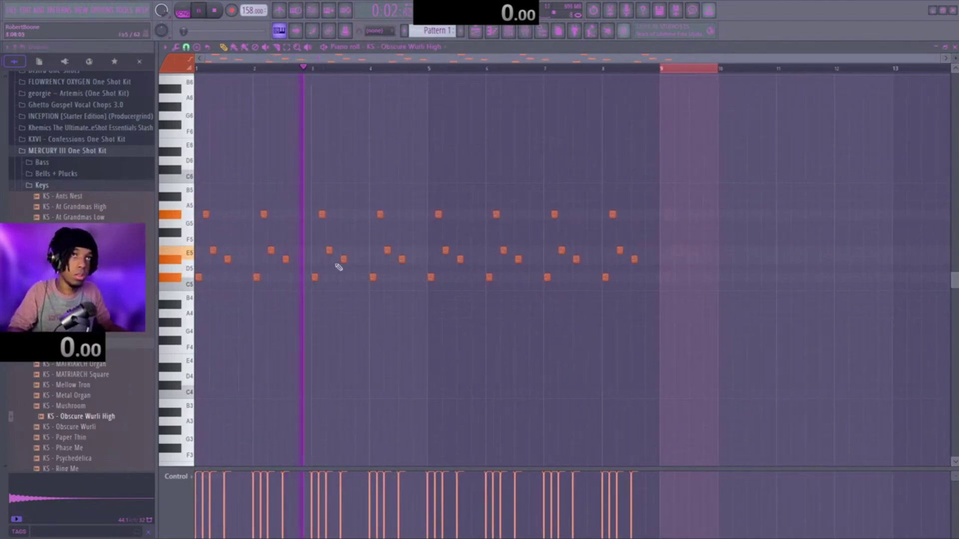
- Add a high C#6 note and an A#5 note at the end of the melody's second bar
{"action": "scroll", "coordinate": [265, 205], "scroll_direction": "up", "scroll_amount": 5}
{"action": "scroll", "coordinate": [272, 260], "scroll_direction": "down", "scroll_amount": 3}
{"action": "scroll", "coordinate": [347, 220], "scroll_direction": "up", "scroll_amount": 3}
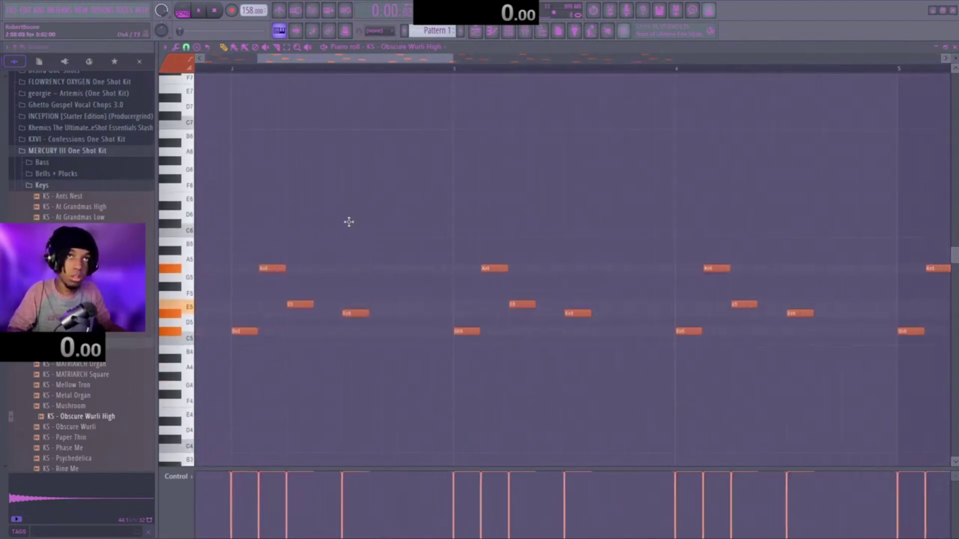
{"action": "left_click", "coordinate": [389, 214]}
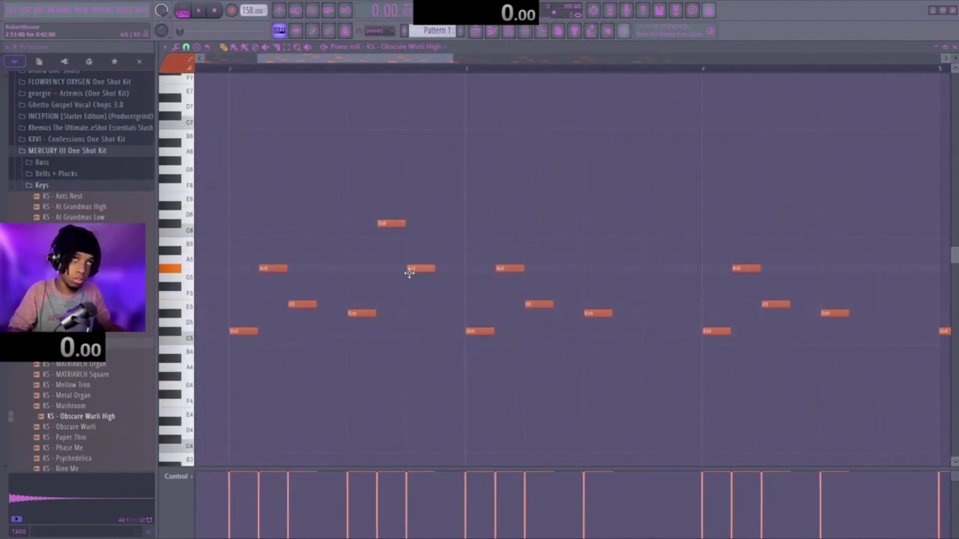
{"action": "scroll", "coordinate": [600, 310], "scroll_direction": "down", "scroll_amount": 8}
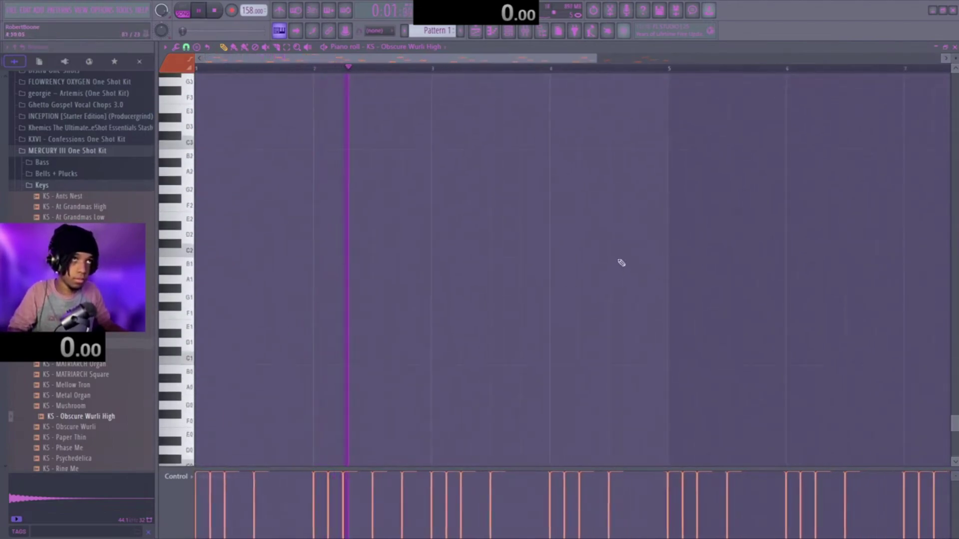
- Delete the melody notes after bar 2 and duplicate the two-bar phrase after itself
{"action": "scroll", "coordinate": [621, 262], "scroll_direction": "up", "scroll_amount": 4}
{"action": "scroll", "coordinate": [624, 257], "scroll_direction": "down", "scroll_amount": 3}
{"action": "left_click_drag", "start_coordinate": [782, 236], "coordinate": [320, 55]}
{"action": "key", "text": "Delete"}
{"action": "key", "text": "ctrl+b"}
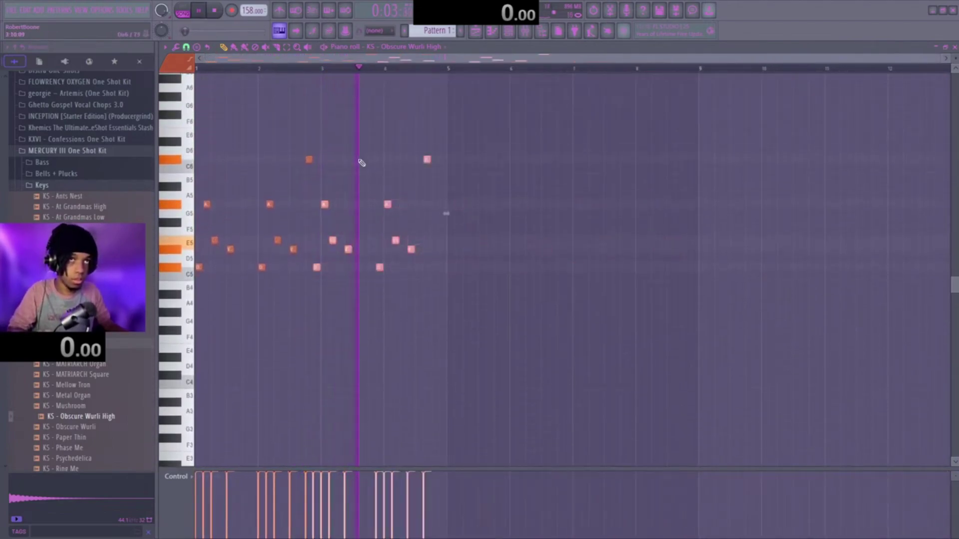
- Align the copied phrase to bar 3, raise the whole melody an octave and repeat it to fill eight bars
{"action": "key", "text": "shift+Right"}
{"action": "key", "text": "ctrl+a"}
{"action": "key", "text": "ctrl+Up"}
{"action": "key", "text": "ctrl+d"}
{"action": "key", "text": "ctrl+b"}
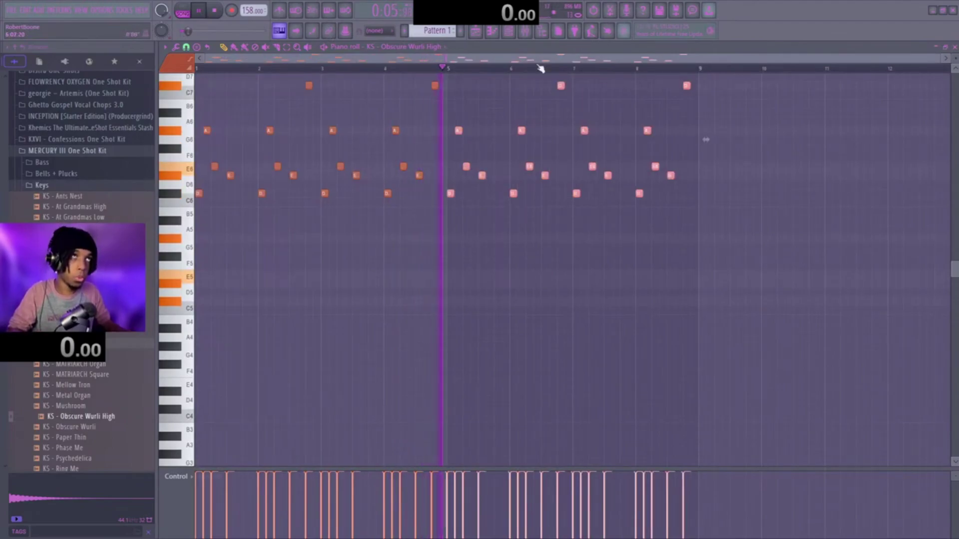
- Load ValhallaDelay with the robtmb - deleyla preset on mixer track 4 and lower that track's level
{"action": "key", "text": "F9"}
{"action": "left_click", "coordinate": [282, 339]}
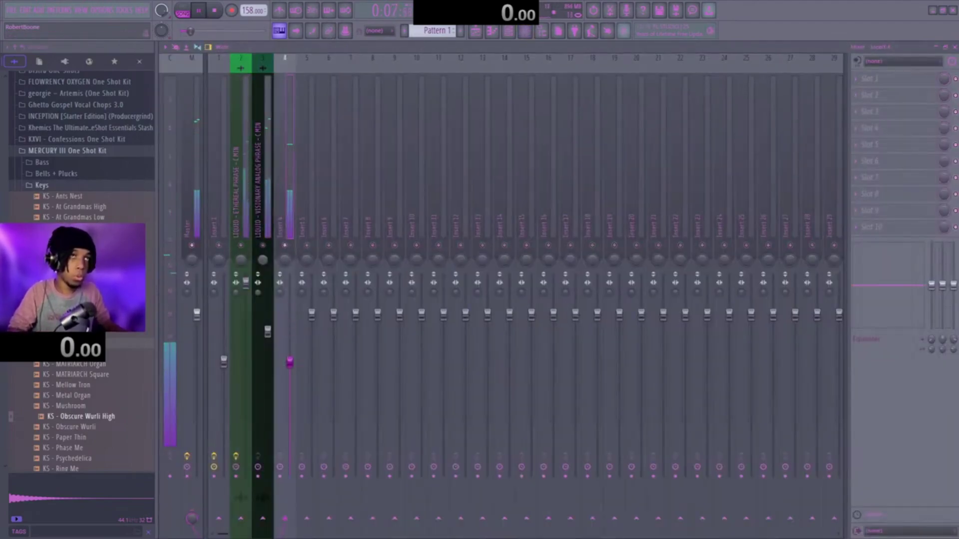
{"action": "left_click", "coordinate": [883, 76]}
{"action": "left_click", "coordinate": [636, 301]}
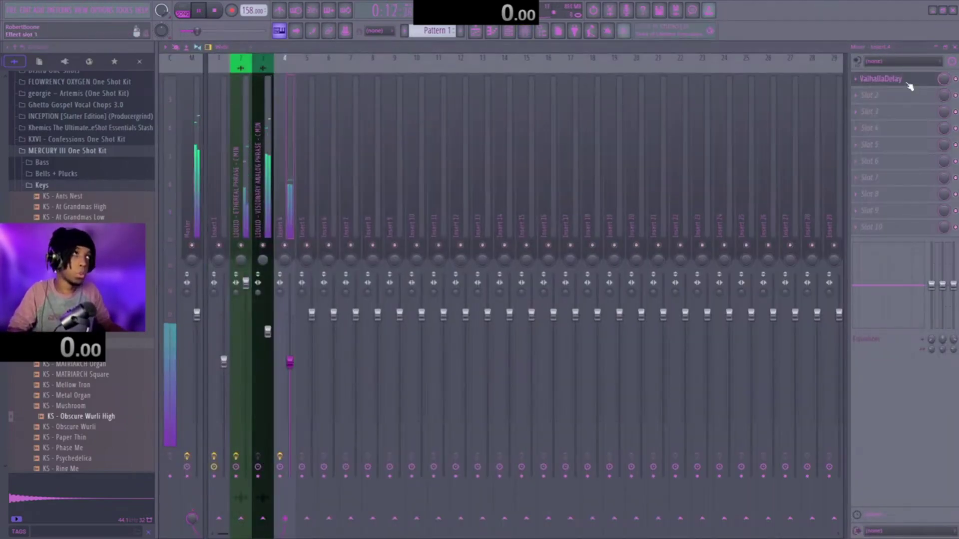
{"action": "left_click", "coordinate": [596, 302]}
{"action": "left_click", "coordinate": [560, 135]}
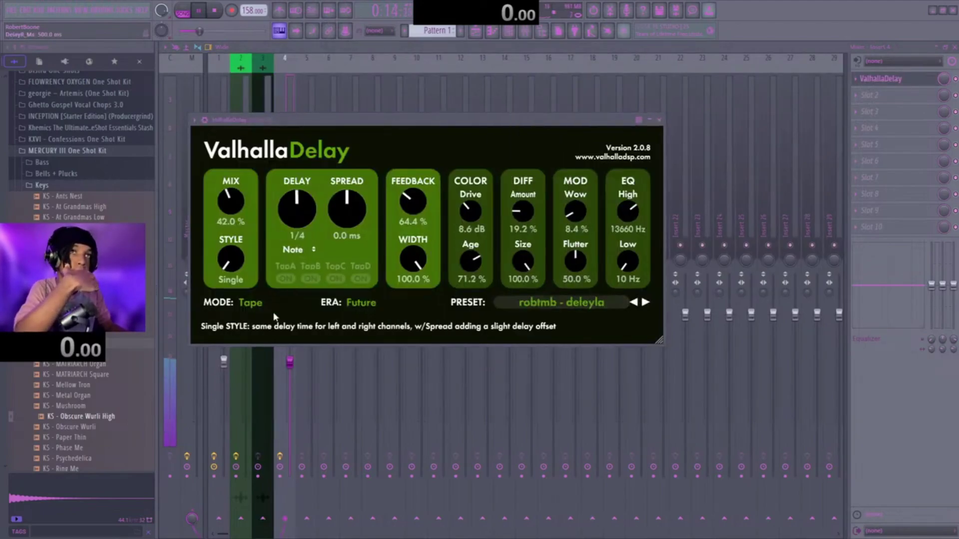
{"action": "left_click_drag", "start_coordinate": [290, 362], "coordinate": [290, 384]}
{"action": "left_click", "coordinate": [239, 226]}
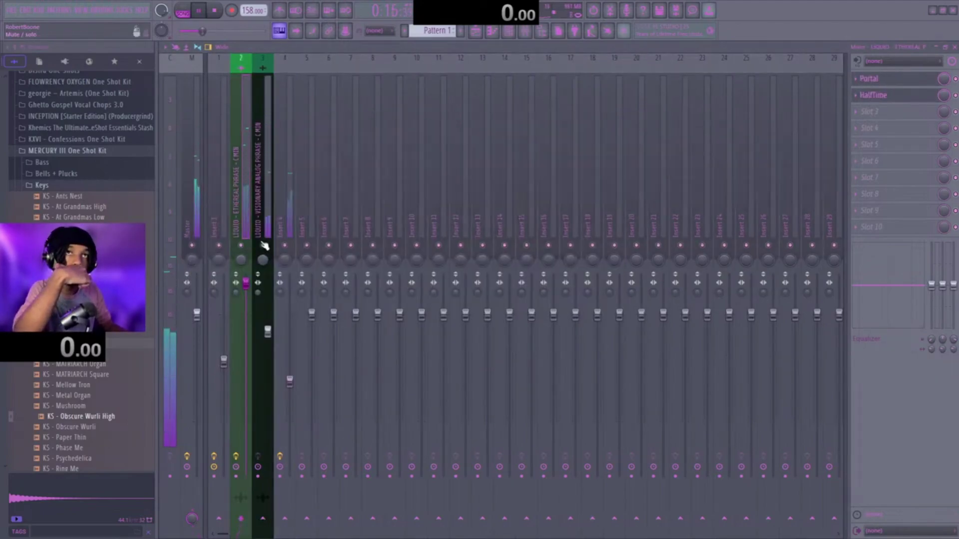
{"action": "left_click", "coordinate": [939, 114]}
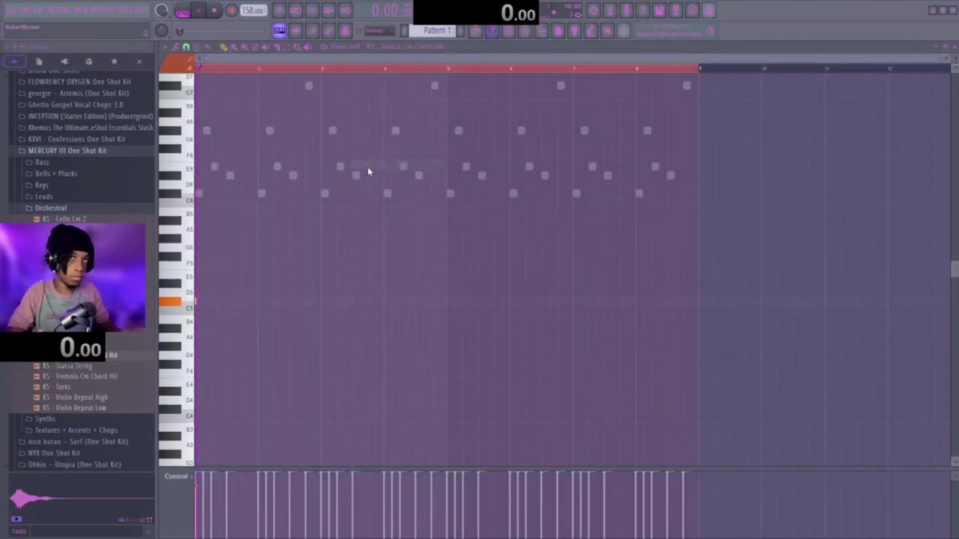
- Extend the Stacca Cm Chord Hit's C#5 note to four bars, duplicate it, and slice the first note at bar 3
{"action": "key", "text": "space"}
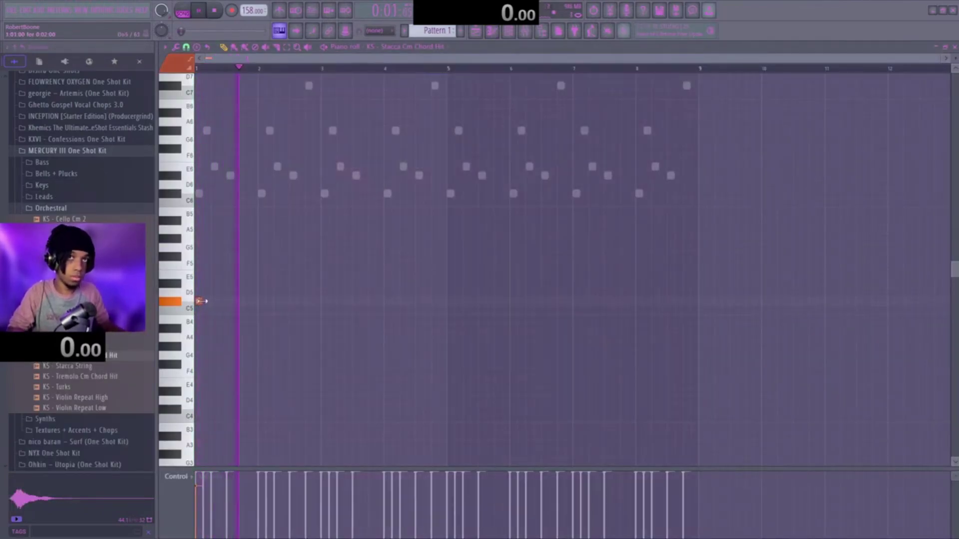
{"action": "left_click_drag", "start_coordinate": [202, 301], "coordinate": [446, 313]}
{"action": "key", "text": "ctrl+b"}
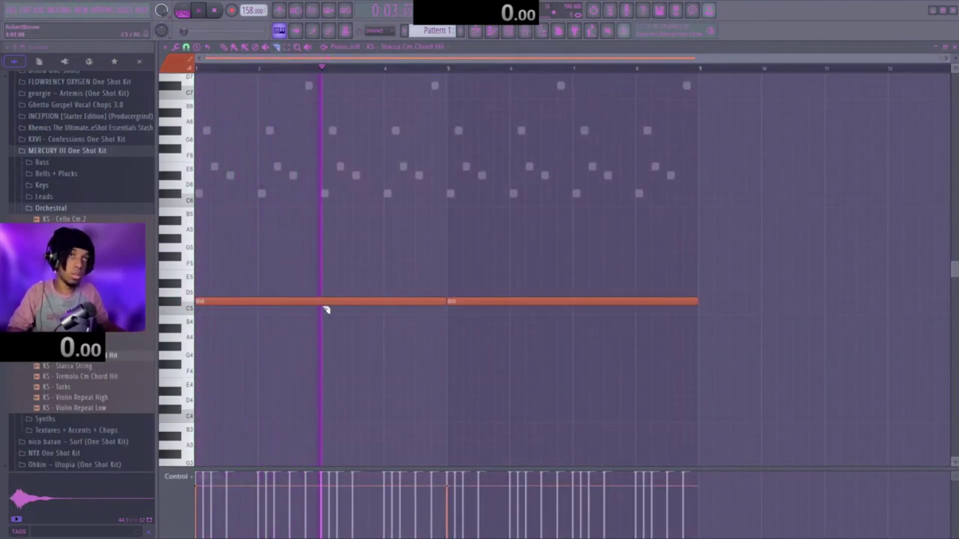
{"action": "key", "text": "super"}
{"action": "key", "text": "super"}
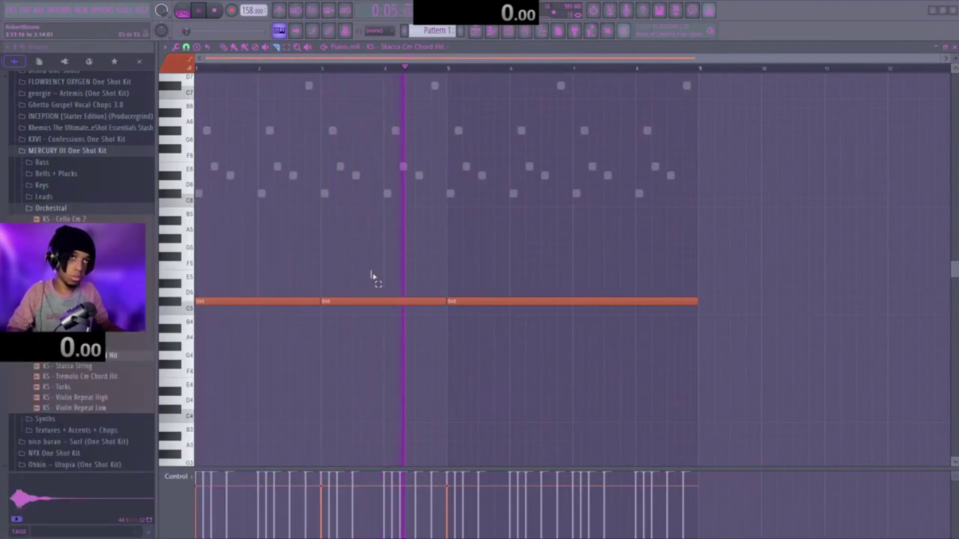
- Replace the last four-bar chord hit note with copies of the two-bar notes, filling bars 5 to 8
{"action": "mouse_move", "coordinate": [591, 351]}
{"action": "left_mouse_down"}
{"action": "mouse_move", "coordinate": [426, 261]}
{"action": "mouse_move", "coordinate": [531, 260]}
{"action": "left_mouse_up"}
{"action": "key", "text": "Delete"}
{"action": "key", "text": "ctrl+b"}
{"action": "key", "text": "ctrl+d"}
{"action": "key", "text": "p"}
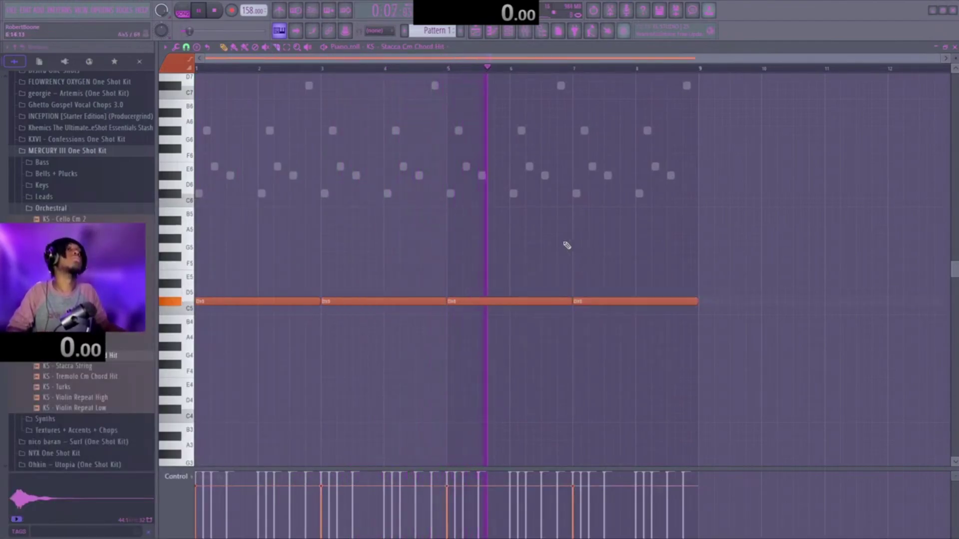
- Open the pad - introduction channel's notes, place two-bar B5 and G#6 notes in bar 1, and audition them
{"action": "left_click", "coordinate": [509, 32]}
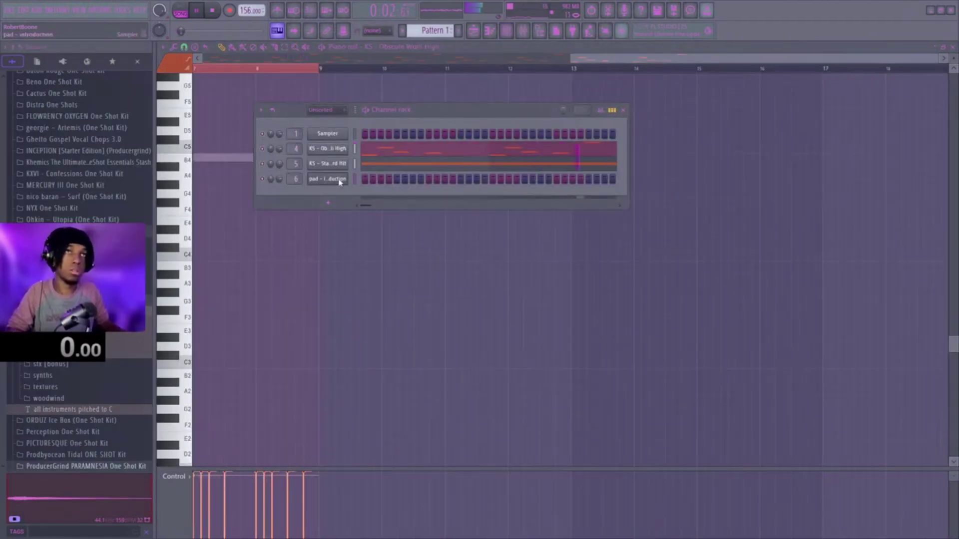
{"action": "left_click", "coordinate": [339, 182]}
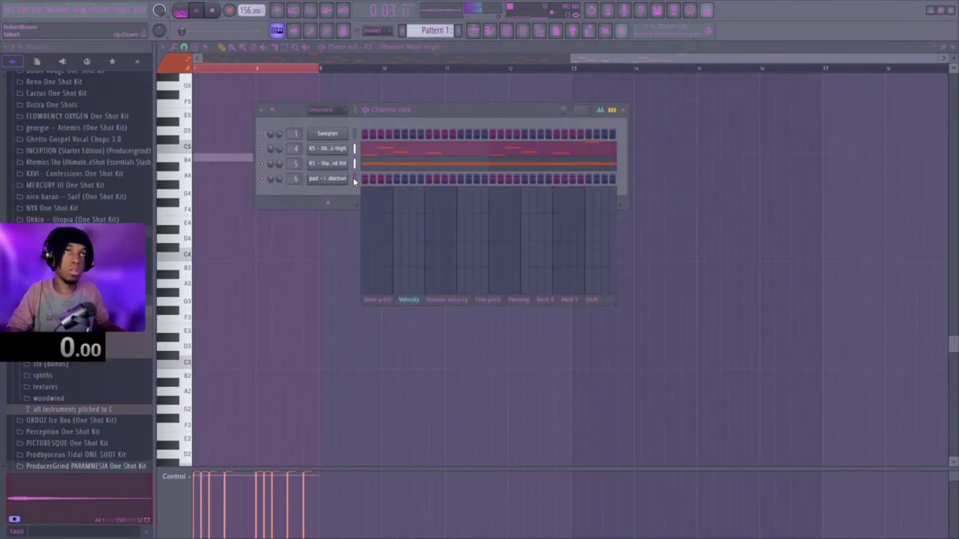
{"action": "left_click_drag", "start_coordinate": [194, 238], "coordinate": [190, 269]}
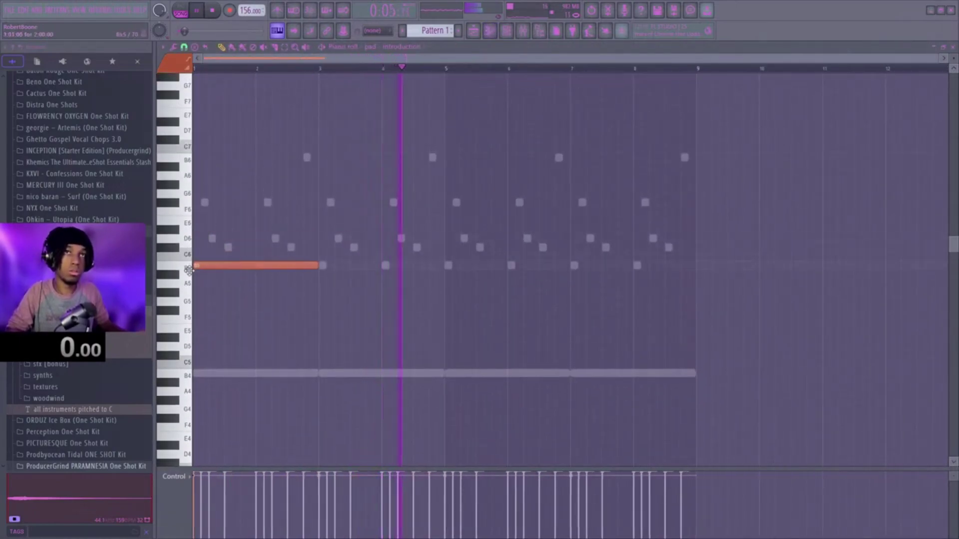
{"action": "left_click_drag", "start_coordinate": [196, 213], "coordinate": [200, 182]}
{"action": "key", "text": "space"}
{"action": "key", "text": "space"}
{"action": "key", "text": "space"}
{"action": "key", "text": "space"}
{"action": "key", "text": "space"}
{"action": "left_click", "coordinate": [506, 31]}
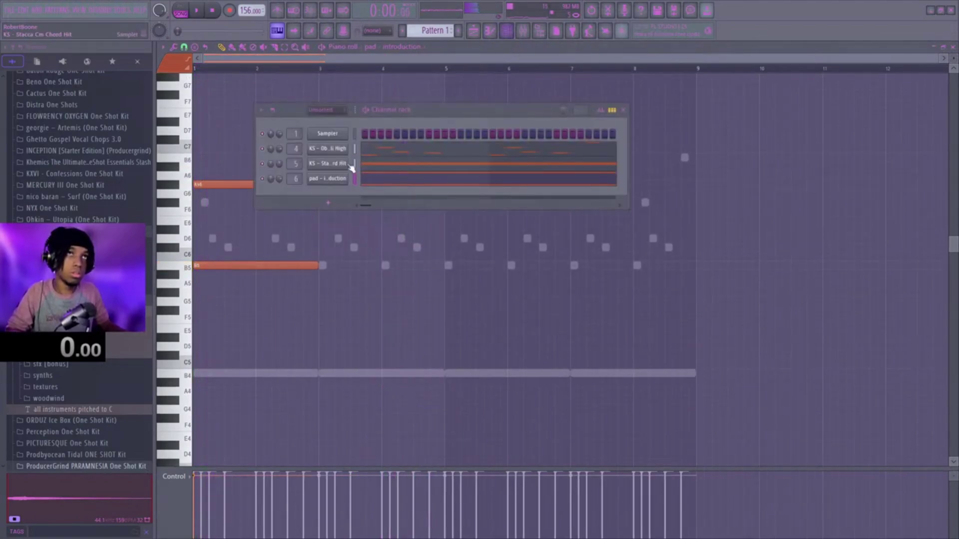
{"action": "left_click", "coordinate": [343, 180]}
{"action": "left_click", "coordinate": [256, 186]}
{"action": "key", "text": "space"}
{"action": "left_click", "coordinate": [574, 229]}
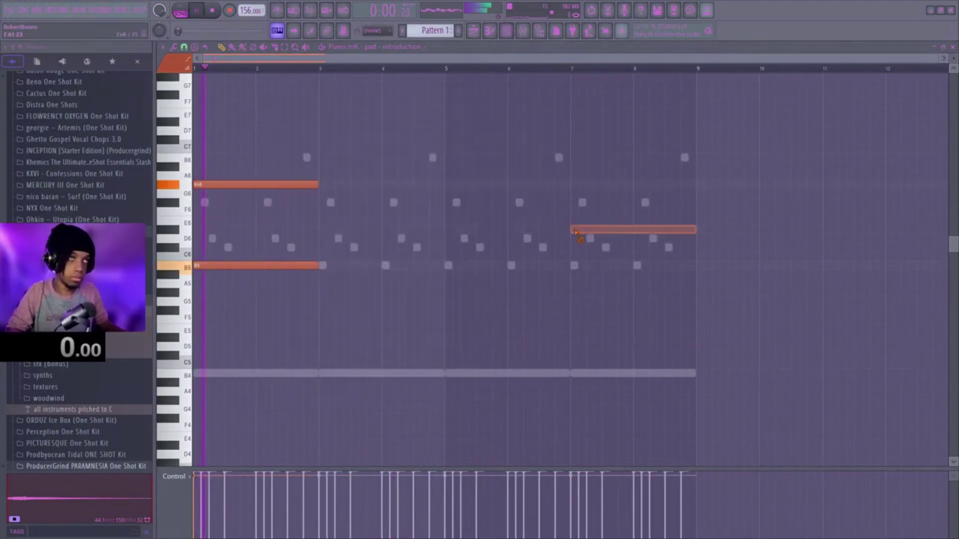
{"action": "right_click", "coordinate": [575, 229]}
- Move the upper pad note to B6, lower both pad notes by an octave and audition them
{"action": "key", "text": "space"}
{"action": "left_click_drag", "start_coordinate": [260, 184], "coordinate": [255, 274]}
{"action": "key", "text": "space"}
{"action": "key", "text": "space"}
{"action": "key", "text": "space"}
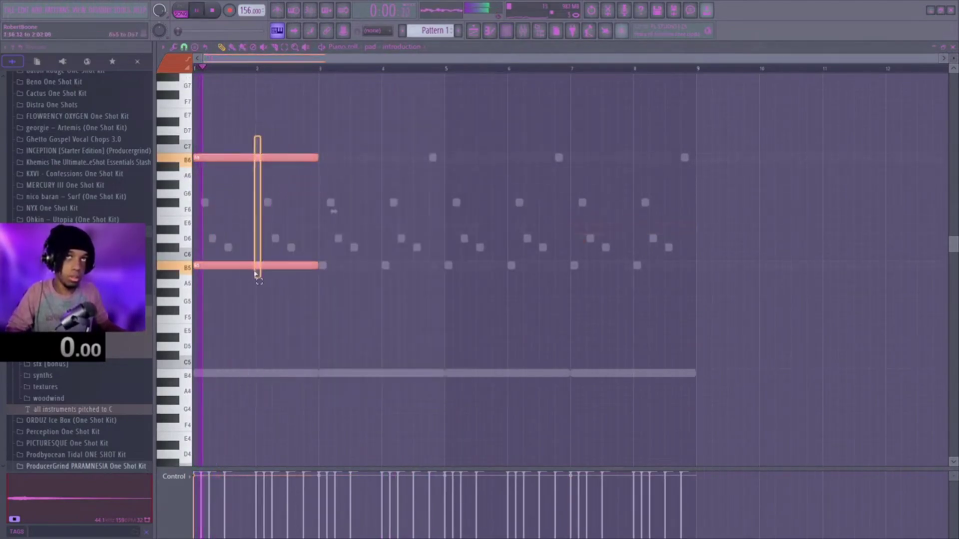
{"action": "key", "text": "ctrl+Down"}
{"action": "key", "text": "space"}
{"action": "key", "text": "space"}
- Add two-bar D6 and F#6 notes to the pad's B4 and B5 notes and audition the chord
{"action": "scroll", "coordinate": [270, 275], "scroll_direction": "down", "scroll_amount": 3}
{"action": "mouse_move", "coordinate": [198, 238]}
{"action": "left_mouse_down"}
{"action": "mouse_move", "coordinate": [196, 149]}
{"action": "mouse_move", "coordinate": [196, 158]}
{"action": "mouse_move", "coordinate": [144, 120]}
{"action": "left_mouse_up"}
{"action": "key", "text": "space"}
{"action": "key", "text": "space"}
{"action": "scroll", "coordinate": [196, 159], "scroll_direction": "up", "scroll_amount": 1}
{"action": "scroll", "coordinate": [197, 159], "scroll_direction": "up", "scroll_amount": 3}
{"action": "key", "text": "space"}
{"action": "key", "text": "space"}
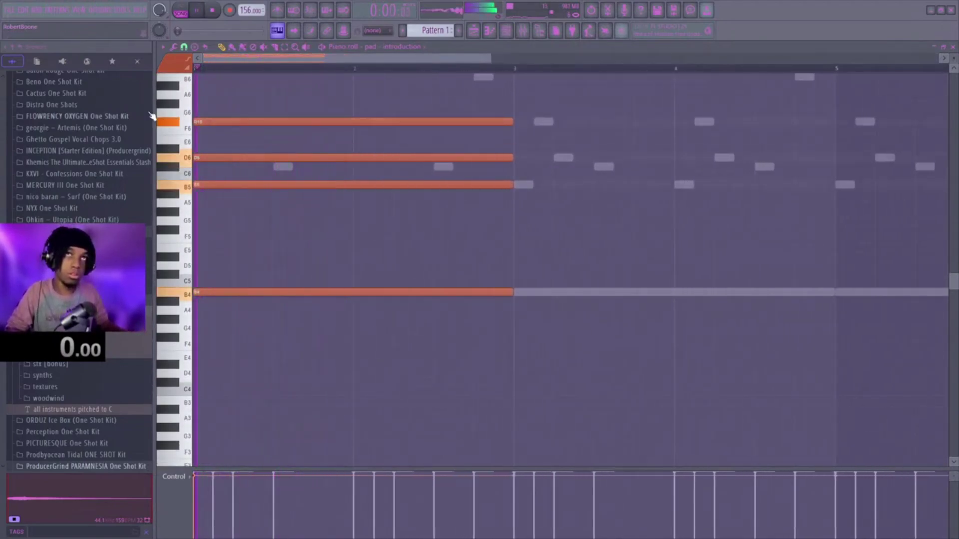
- Try other pad samples against the selected chord and replace pad - introduction with pad - maze
{"action": "left_click_drag", "start_coordinate": [292, 91], "coordinate": [200, 333]}
{"action": "key", "text": "space"}
{"action": "middle_click", "coordinate": [82, 345]}
{"action": "key", "text": "space"}
{"action": "key", "text": "space"}
{"action": "middle_click", "coordinate": [81, 358]}
{"action": "key", "text": "space"}
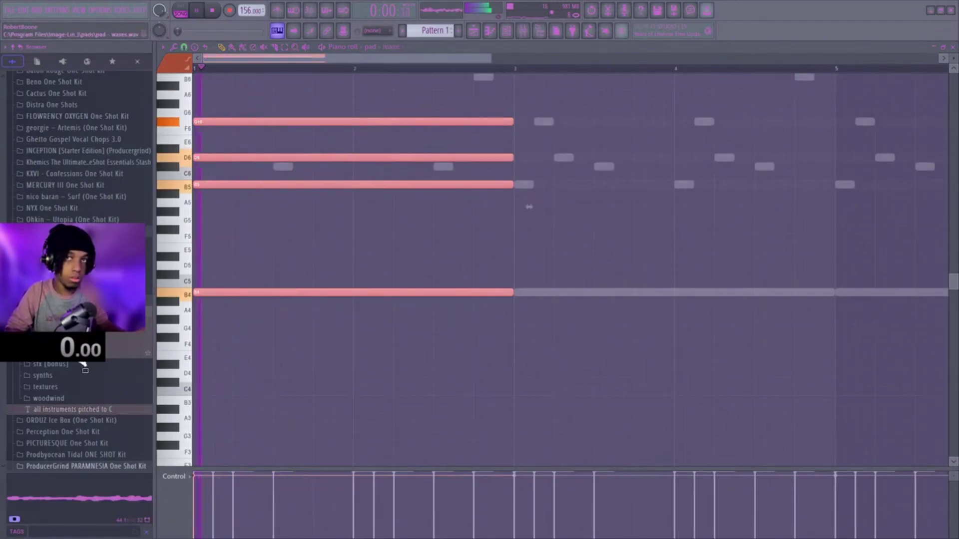
- Repeat the two-bar pad chord to fill eight bars and delete the extra copy past bar 8
{"action": "left_click_drag", "start_coordinate": [571, 352], "coordinate": [430, 92]}
{"action": "key", "text": "ctrl+b"}
{"action": "scroll", "coordinate": [443, 181], "scroll_direction": "down", "scroll_amount": 3}
{"action": "key", "text": "ctrl+b"}
{"action": "key", "text": "ctrl+b"}
{"action": "key", "text": "ctrl+b"}
{"action": "left_click_drag", "start_coordinate": [763, 337], "coordinate": [649, 102]}
{"action": "key", "text": "Delete"}
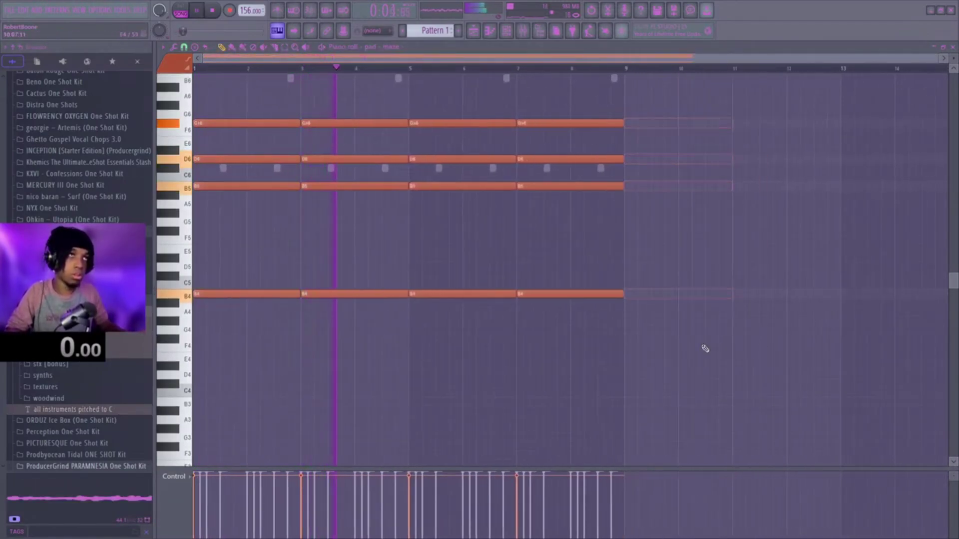
{"action": "key", "text": "ctrl+a"}
{"action": "key", "text": "ctrl+d"}
- Open the GRAINESSENTIALS preset bank in Portal on mixer track 6
{"action": "left_click", "coordinate": [523, 31]}
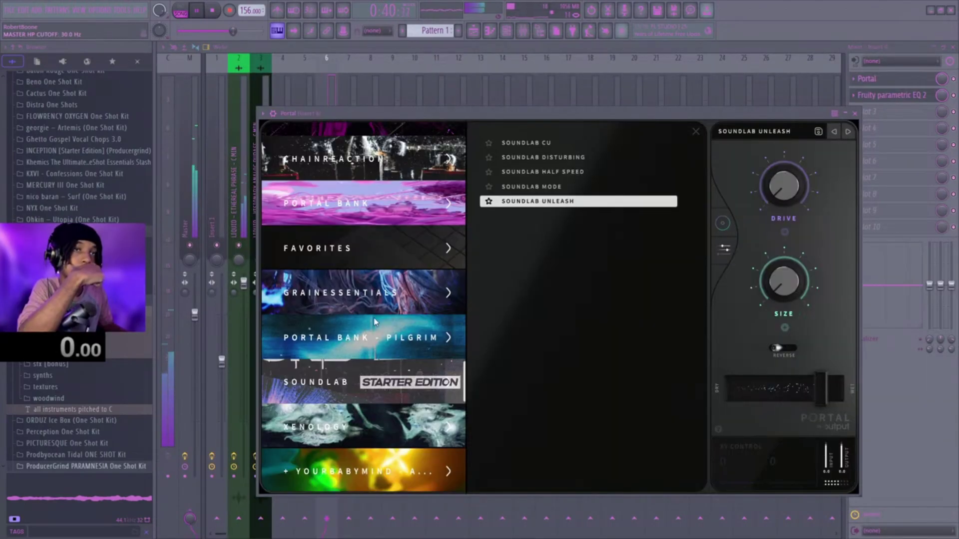
{"action": "left_click", "coordinate": [444, 294]}
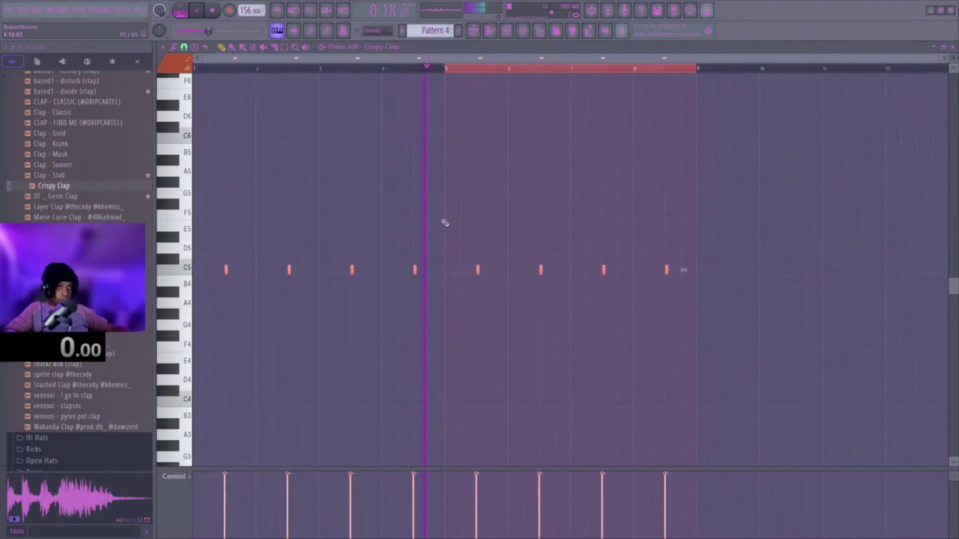
- Deselect the claps, preview samples in the Hi Hats folder and add Hi Hat - Hitter to the pattern
{"action": "left_click", "coordinate": [480, 204]}
{"action": "key", "text": "ctrl+d"}
{"action": "left_click", "coordinate": [507, 32]}
{"action": "scroll", "coordinate": [52, 216], "scroll_direction": "up", "scroll_amount": 6}
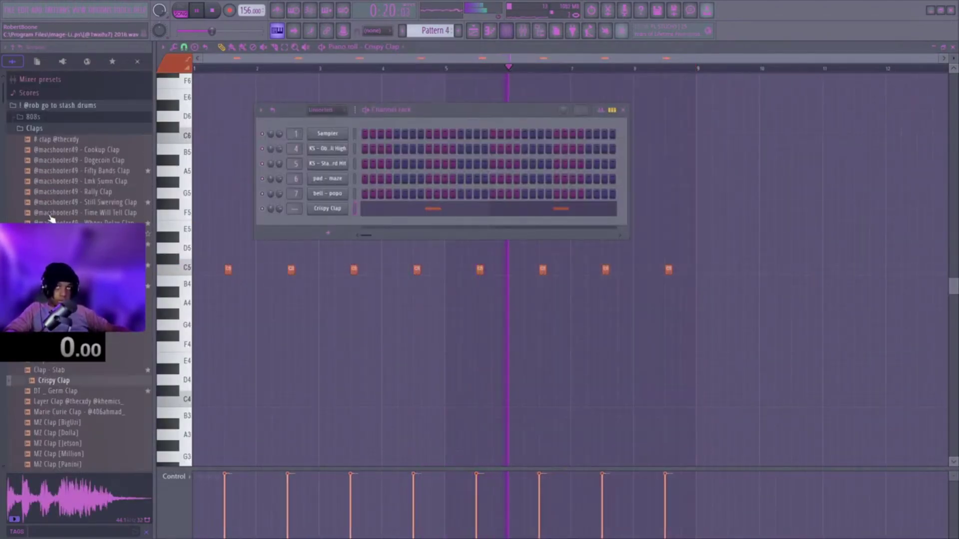
{"action": "left_click", "coordinate": [38, 190]}
{"action": "left_click", "coordinate": [40, 203]}
{"action": "scroll", "coordinate": [50, 199], "scroll_direction": "down", "scroll_amount": 3}
{"action": "left_click", "coordinate": [69, 188]}
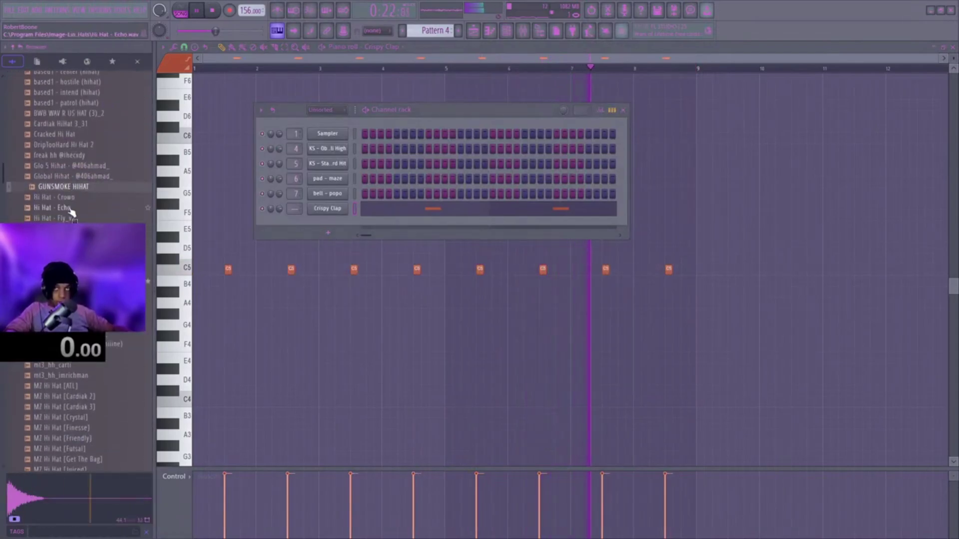
{"action": "left_click", "coordinate": [75, 270]}
{"action": "left_click", "coordinate": [80, 407]}
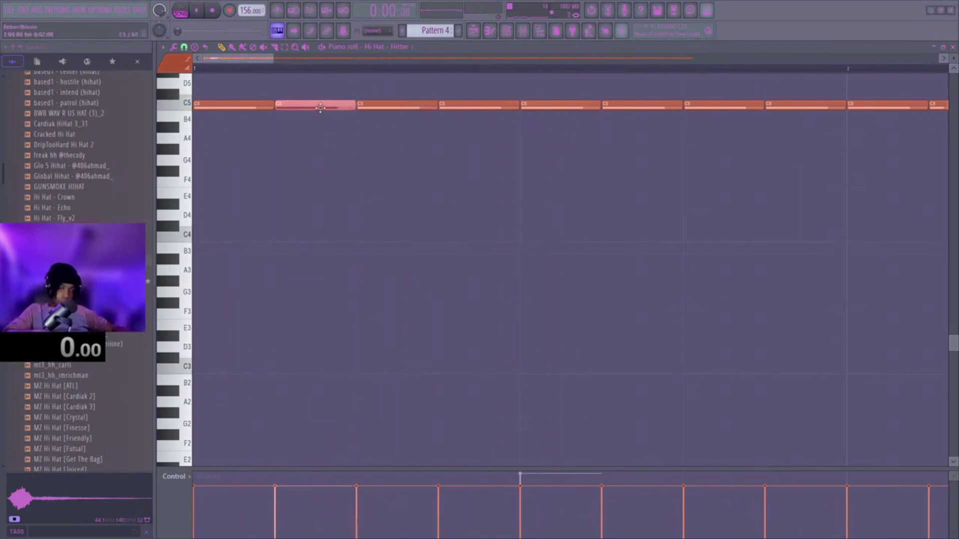
- Chop the second hi-hat note in bar 1 into a fast roll and remove its last two slices
{"action": "key", "text": "ctrl+u"}
{"action": "key", "text": "space"}
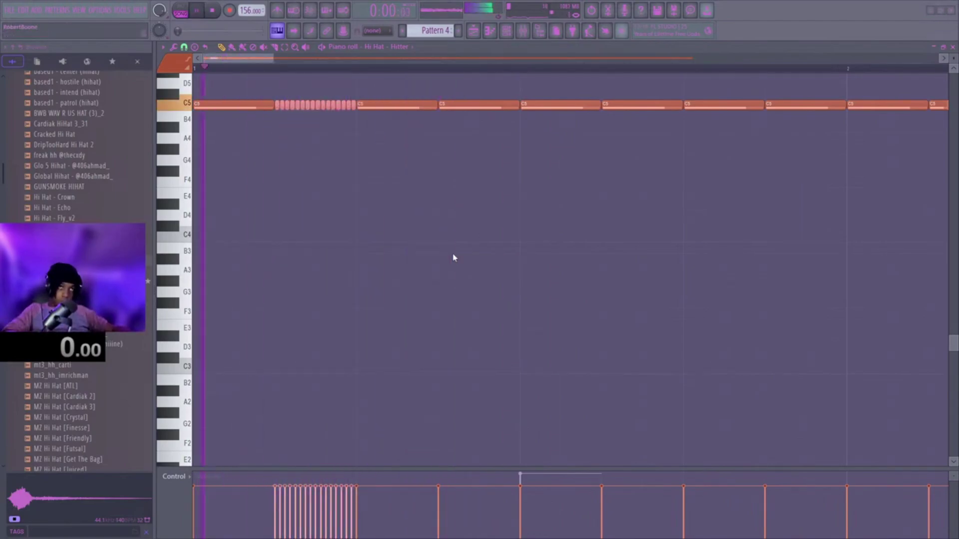
{"action": "key", "text": "ctrl+z"}
{"action": "right_click", "coordinate": [340, 104]}
{"action": "right_click", "coordinate": [351, 104]}
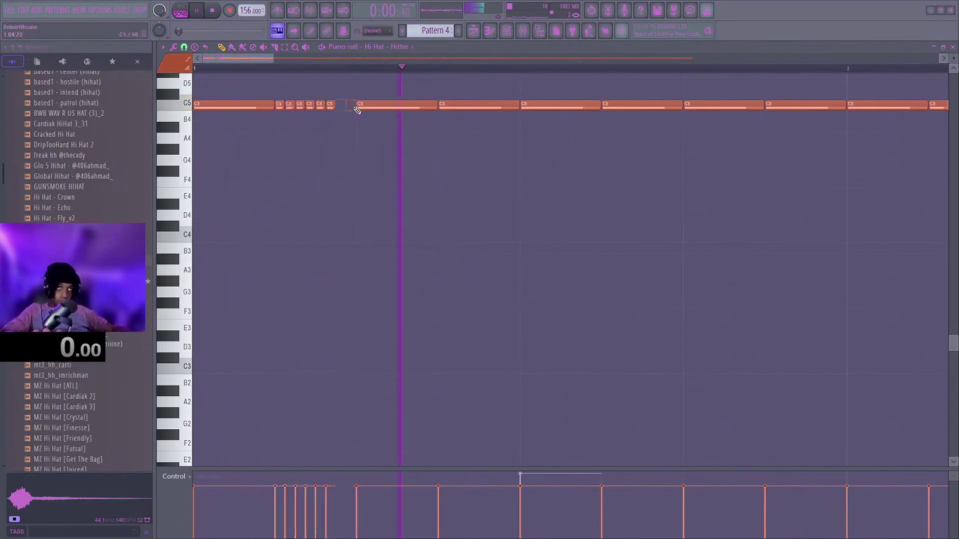
{"action": "key", "text": "space"}
- Delete the hi-hat note just after the clap in bar 1 and the one on the clap in bar 2
{"action": "scroll", "coordinate": [599, 134], "scroll_direction": "down", "scroll_amount": 4}
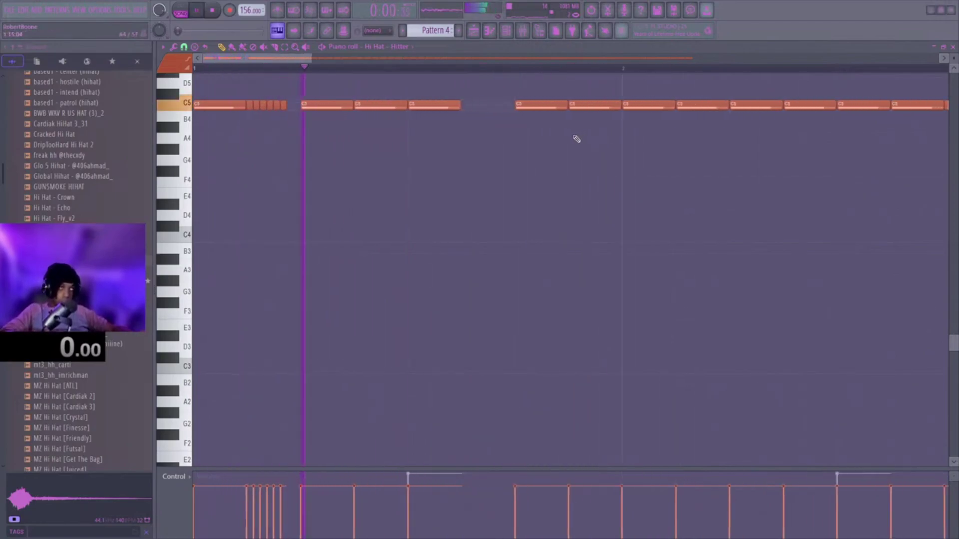
{"action": "scroll", "coordinate": [589, 131], "scroll_direction": "up", "scroll_amount": 5}
{"action": "right_click", "coordinate": [559, 106]}
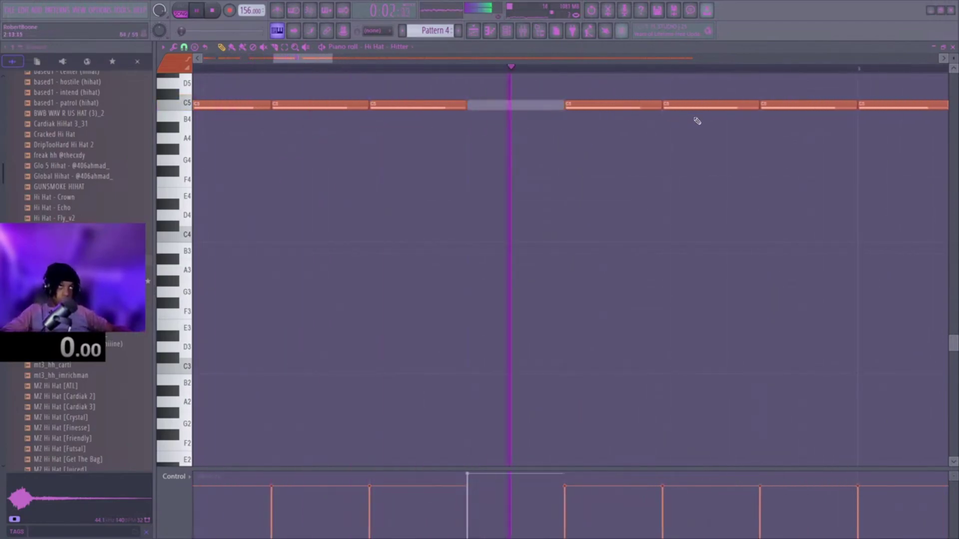
- Fill the gap at the bar 2 clap with two half-length hi-hat notes and play the pattern back
{"action": "key", "text": "space"}
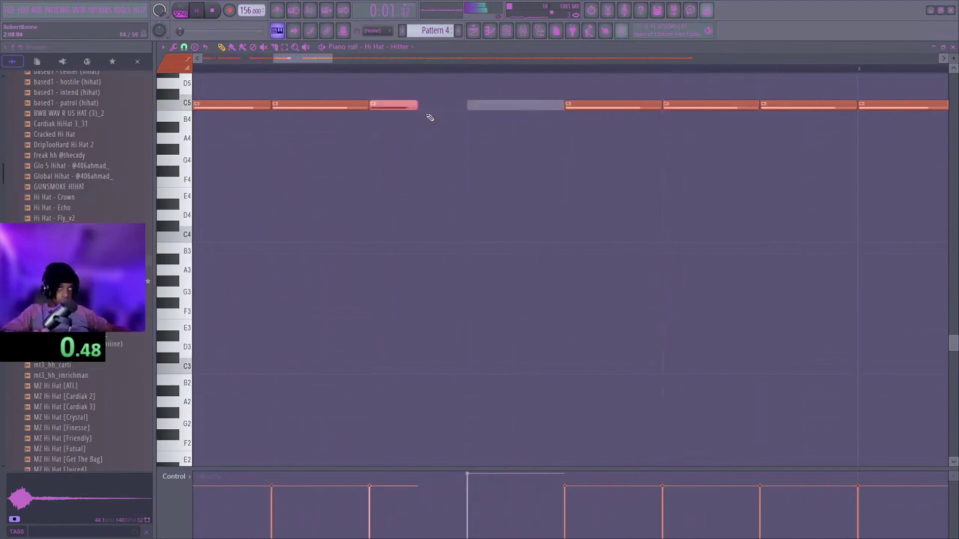
{"action": "right_click", "coordinate": [477, 107]}
{"action": "left_click", "coordinate": [479, 105]}
{"action": "left_click", "coordinate": [522, 104]}
{"action": "scroll", "coordinate": [513, 87], "scroll_direction": "down", "scroll_amount": 1}
{"action": "left_click", "coordinate": [487, 69]}
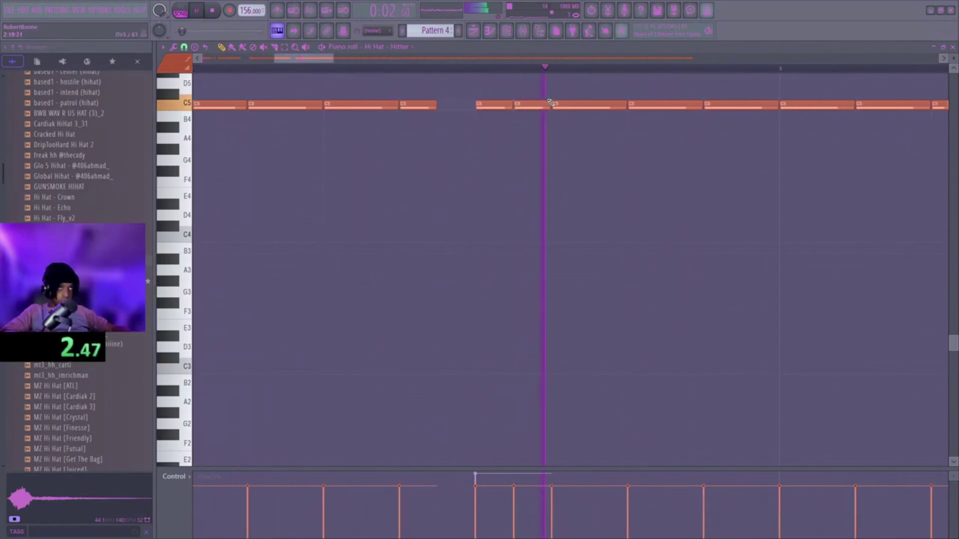
{"action": "key", "text": "space"}
{"action": "scroll", "coordinate": [575, 115], "scroll_direction": "up", "scroll_amount": 1}
{"action": "scroll", "coordinate": [585, 125], "scroll_direction": "down", "scroll_amount": 3}
{"action": "key", "text": "space"}
{"action": "scroll", "coordinate": [595, 170], "scroll_direction": "down", "scroll_amount": 2}
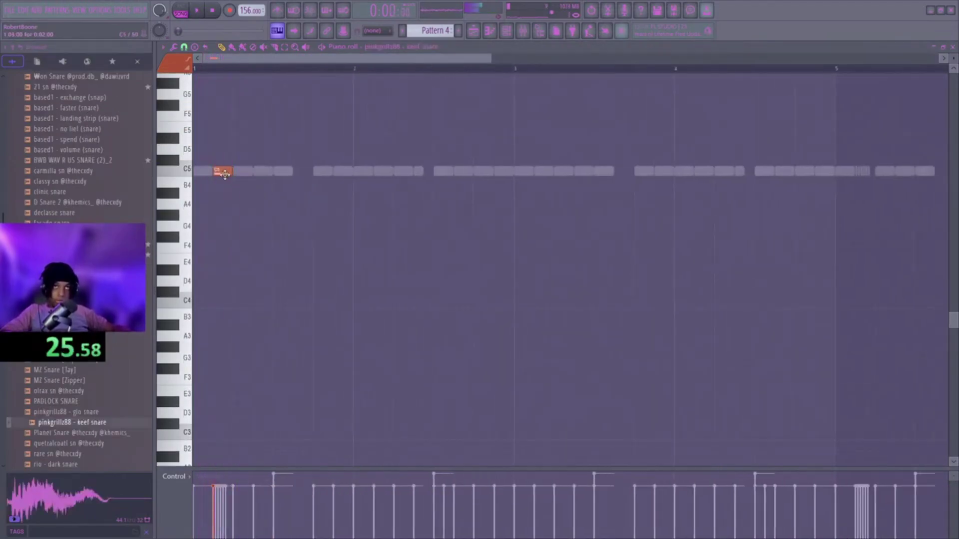
- Move the bar 1 keef snare note to C#5 and add D5 snare notes in bars 3 and 4
{"action": "key", "text": "space"}
{"action": "scroll", "coordinate": [323, 205], "scroll_direction": "up", "scroll_amount": 4}
{"action": "scroll", "coordinate": [364, 261], "scroll_direction": "down", "scroll_amount": 2}
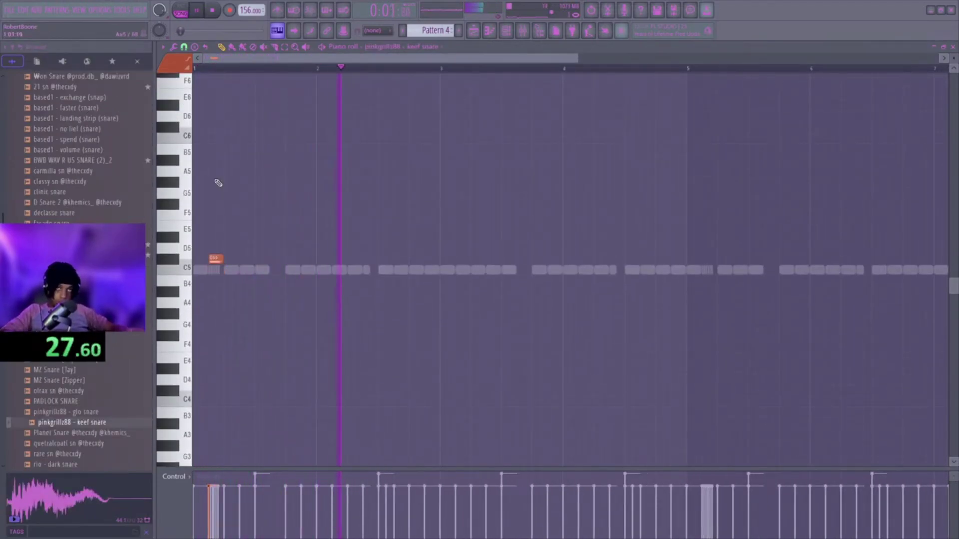
{"action": "scroll", "coordinate": [345, 260], "scroll_direction": "down", "scroll_amount": 2}
{"action": "scroll", "coordinate": [349, 262], "scroll_direction": "up", "scroll_amount": 3}
{"action": "left_click", "coordinate": [373, 252]}
{"action": "scroll", "coordinate": [450, 259], "scroll_direction": "up", "scroll_amount": 3}
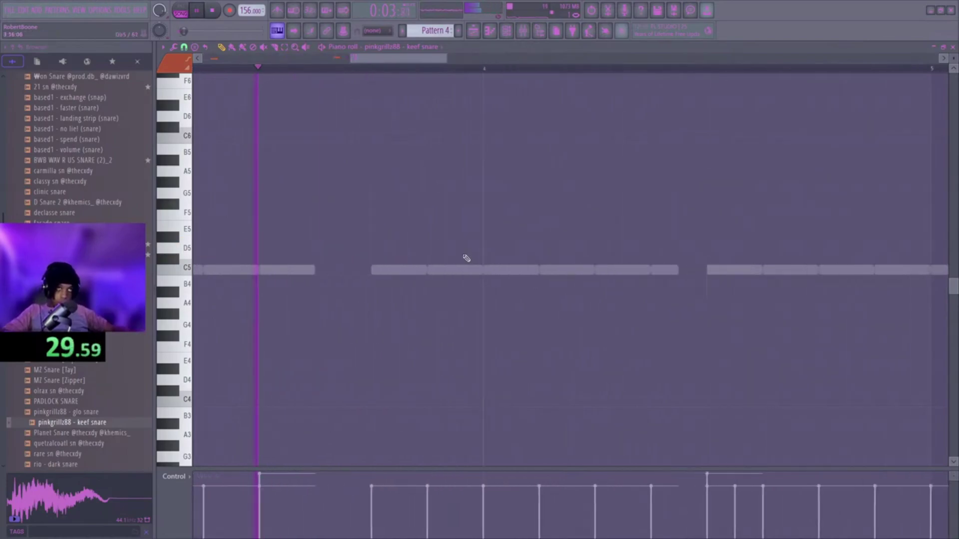
{"action": "left_click", "coordinate": [524, 247]}
- Duplicate the keef snare notes of bars 1 to 4 into bars 5 to 8 and deselect them
{"action": "scroll", "coordinate": [533, 144], "scroll_direction": "down", "scroll_amount": 5}
{"action": "left_click_drag", "start_coordinate": [511, 71], "coordinate": [195, 70]}
{"action": "key", "text": "ctrl+b"}
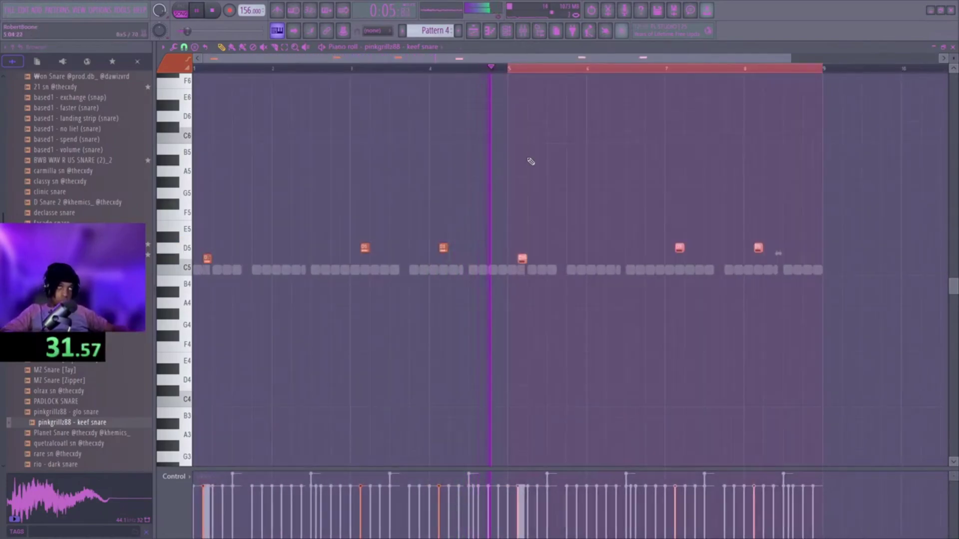
{"action": "key", "text": "ctrl+d"}
- Add the Crush Openhat sample from the Open Hats folder as a new channel and open its notes
{"action": "left_click", "coordinate": [506, 31]}
{"action": "scroll", "coordinate": [27, 205], "scroll_direction": "up", "scroll_amount": 10}
{"action": "left_click", "coordinate": [41, 219]}
{"action": "left_click_drag", "start_coordinate": [75, 357], "coordinate": [361, 254]}
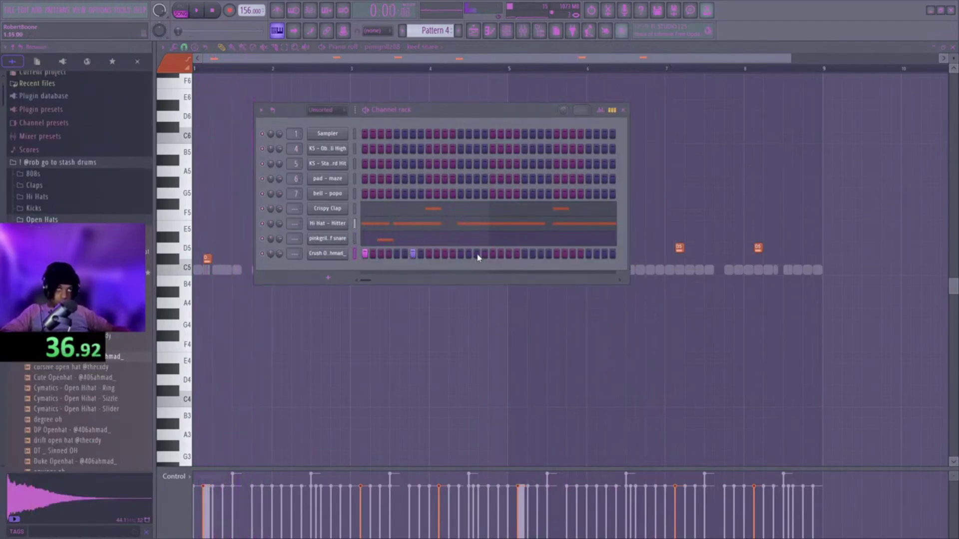
{"action": "left_click", "coordinate": [335, 257]}
- Repeat the two-bar Crush Openhat part three times to fill bars 3 to 8, and deselect it
{"action": "key", "text": "F6"}
{"action": "left_click_drag", "start_coordinate": [354, 71], "coordinate": [195, 71]}
{"action": "key", "text": "ctrl+b"}
{"action": "key", "text": "ctrl+b"}
{"action": "key", "text": "ctrl+b"}
{"action": "key", "text": "ctrl+d"}
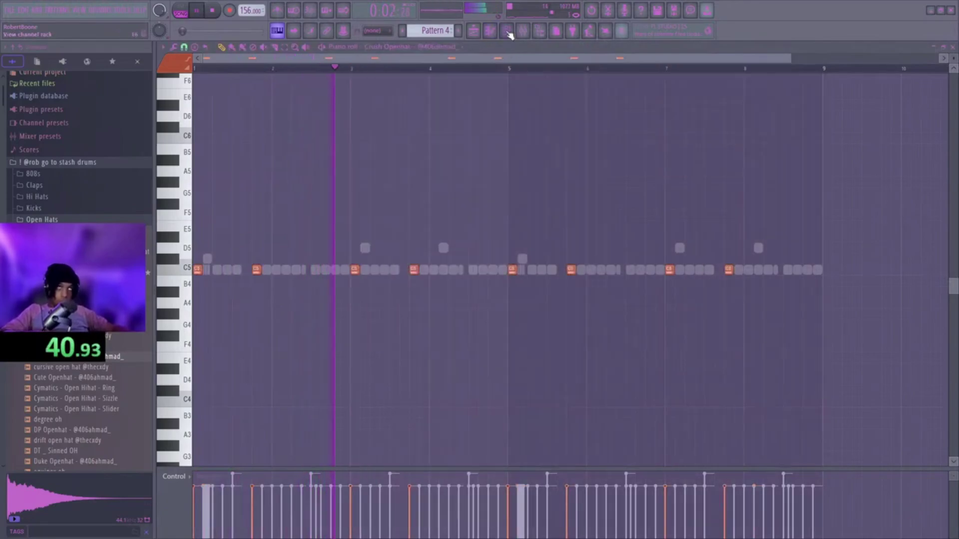
- Add the venexxi - zay snare sample from the snare folder as a new channel
{"action": "left_click", "coordinate": [507, 32]}
{"action": "left_click", "coordinate": [42, 219]}
{"action": "left_click", "coordinate": [42, 243]}
{"action": "scroll", "coordinate": [60, 319], "scroll_direction": "down", "scroll_amount": 10}
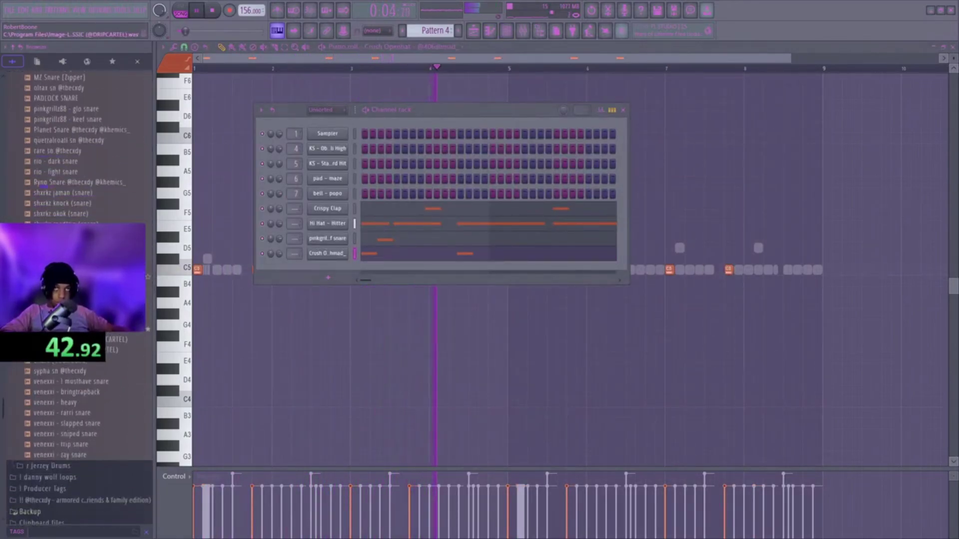
{"action": "left_click_drag", "start_coordinate": [80, 448], "coordinate": [355, 283]}
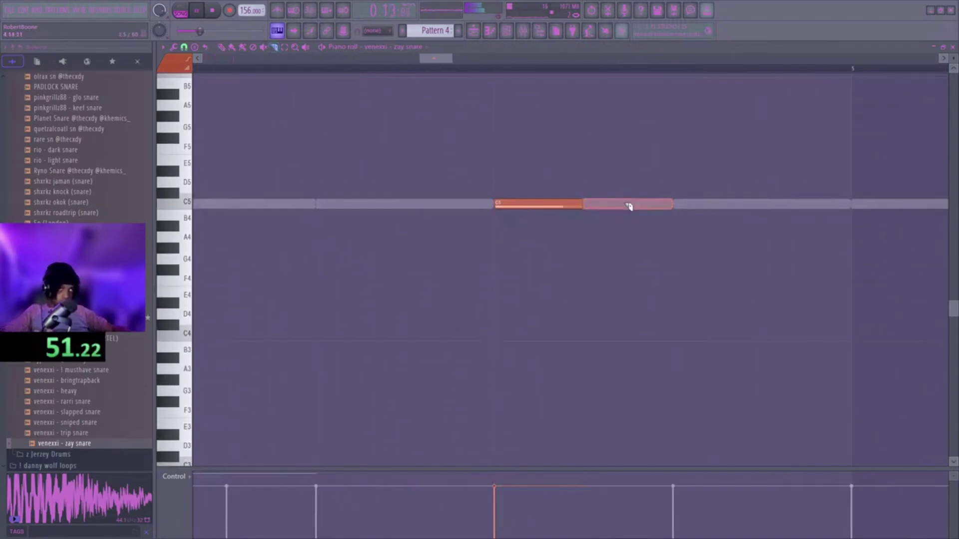
- Place very short zay snare hits on C5 across the last beat of bar 4
{"action": "left_click", "coordinate": [507, 204]}
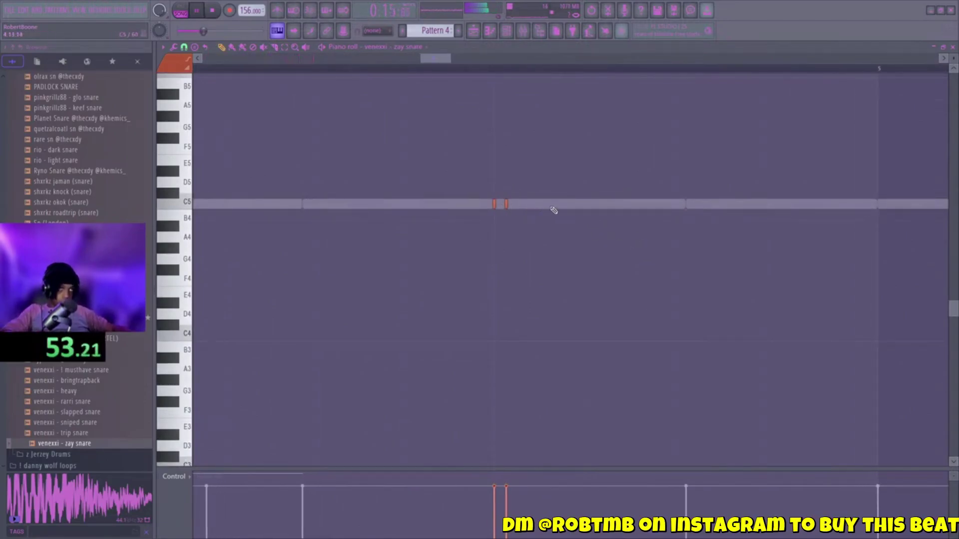
{"action": "scroll", "coordinate": [674, 215], "scroll_direction": "down", "scroll_amount": 8}
{"action": "scroll", "coordinate": [529, 210], "scroll_direction": "up", "scroll_amount": 8}
{"action": "right_click", "coordinate": [387, 207]}
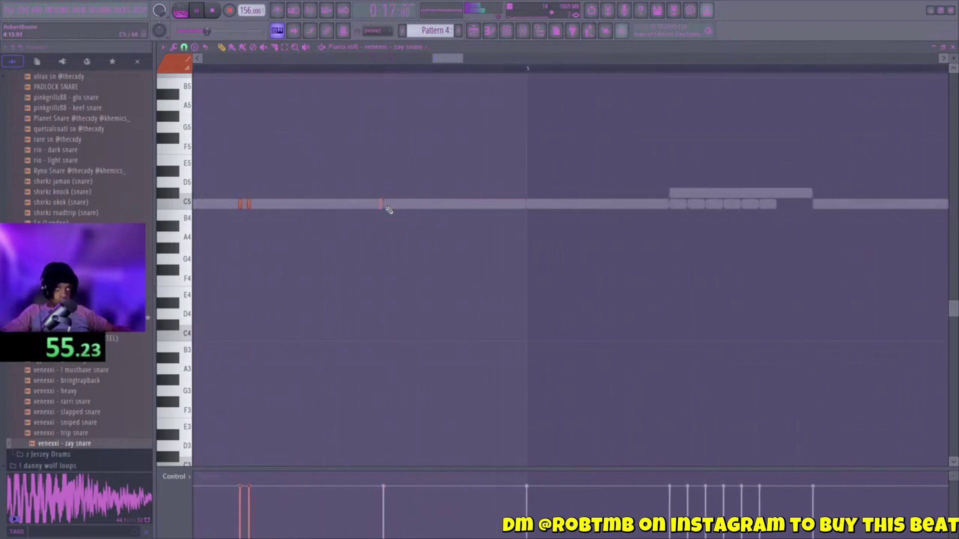
{"action": "left_click", "coordinate": [382, 205]}
{"action": "scroll", "coordinate": [382, 206], "scroll_direction": "down", "scroll_amount": 8}
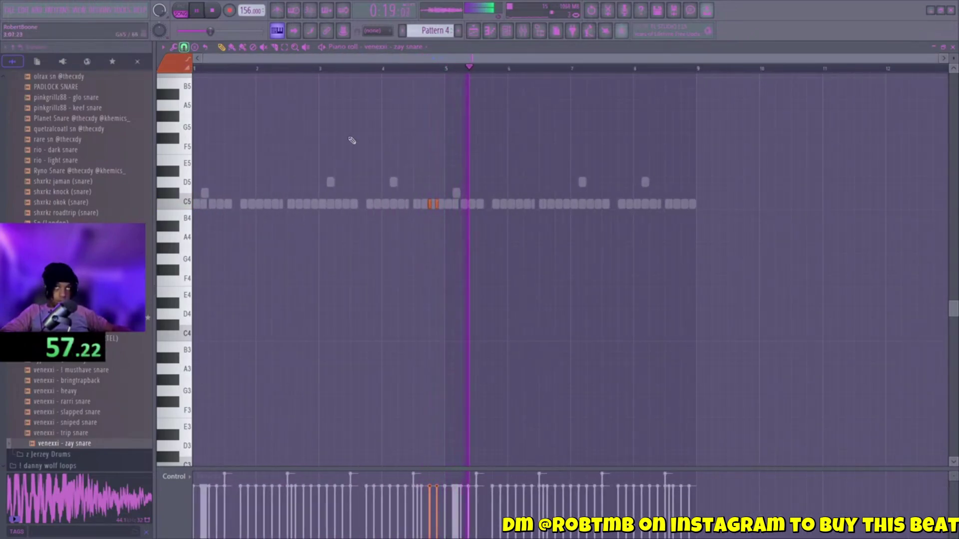
{"action": "scroll", "coordinate": [456, 214], "scroll_direction": "up", "scroll_amount": 8}
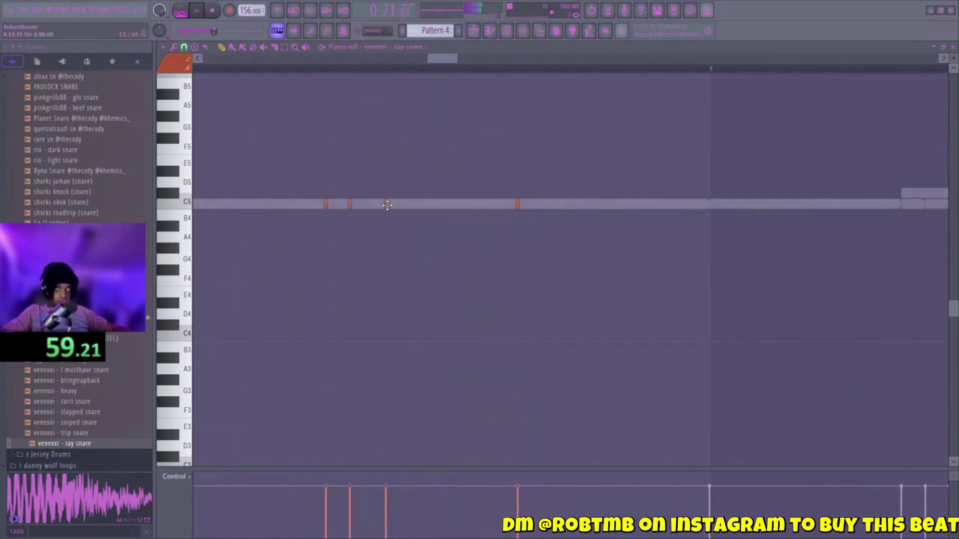
{"action": "scroll", "coordinate": [357, 209], "scroll_direction": "down", "scroll_amount": 8}
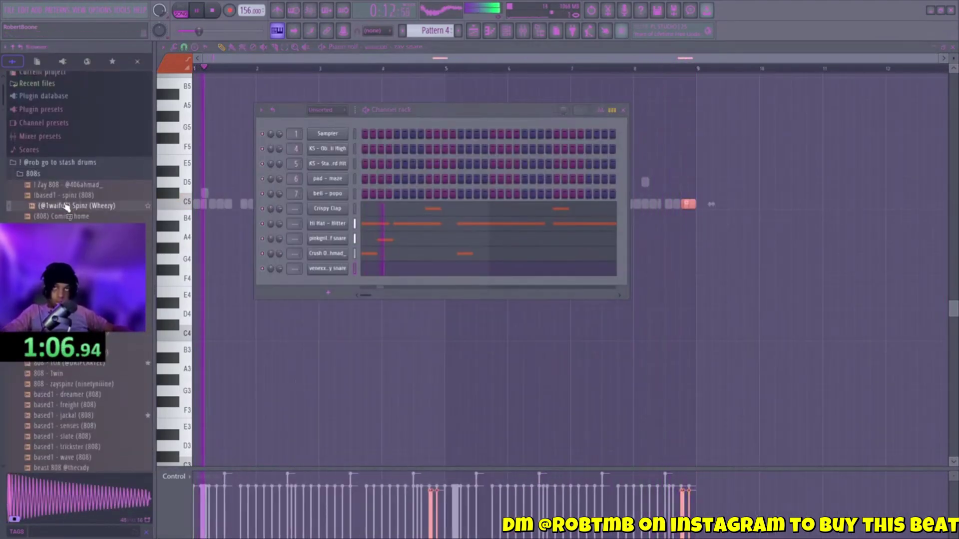
- Add the !based1 - spinz (808) sample as a new channel and open its precomputed effects options
{"action": "left_click_drag", "start_coordinate": [65, 195], "coordinate": [327, 311]}
{"action": "left_click_drag", "start_coordinate": [343, 207], "coordinate": [343, 209]}
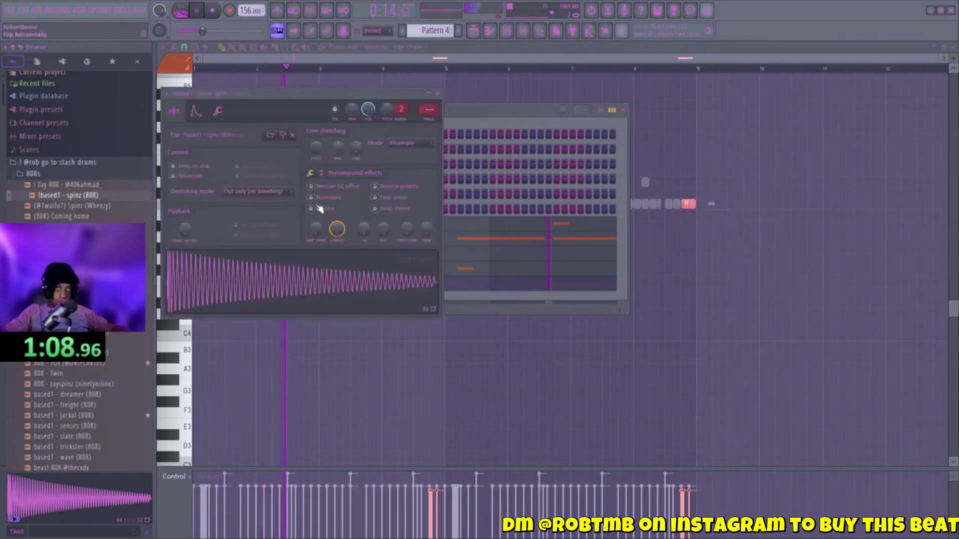
{"action": "left_click", "coordinate": [215, 114]}
{"action": "left_click", "coordinate": [174, 111]}
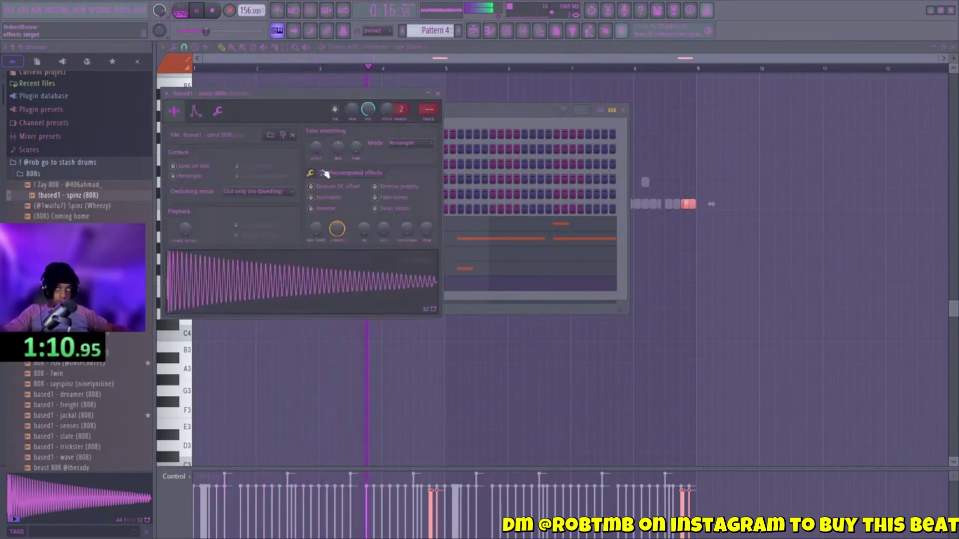
{"action": "left_click", "coordinate": [323, 173]}
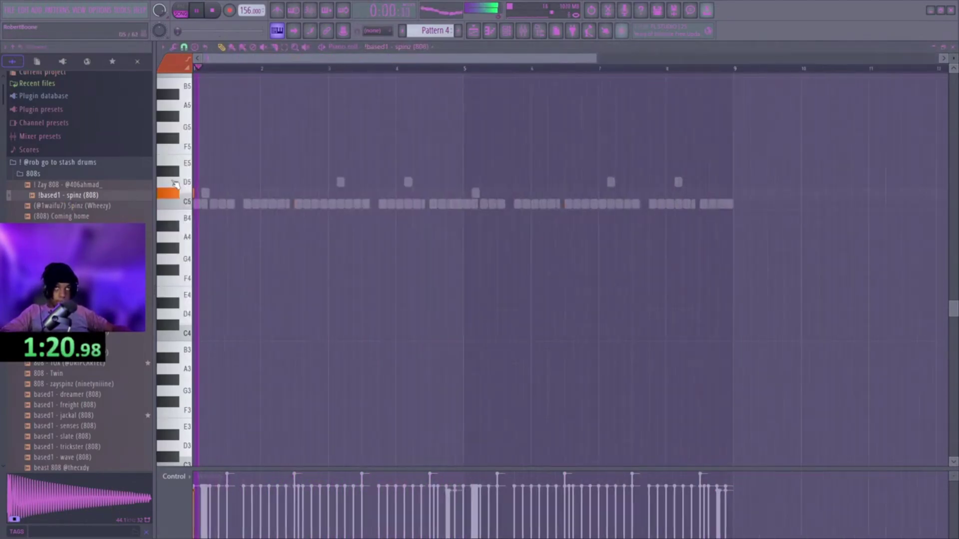
{"action": "scroll", "coordinate": [377, 195], "scroll_direction": "up", "scroll_amount": 3}
{"action": "scroll", "coordinate": [351, 198], "scroll_direction": "down", "scroll_amount": 5}
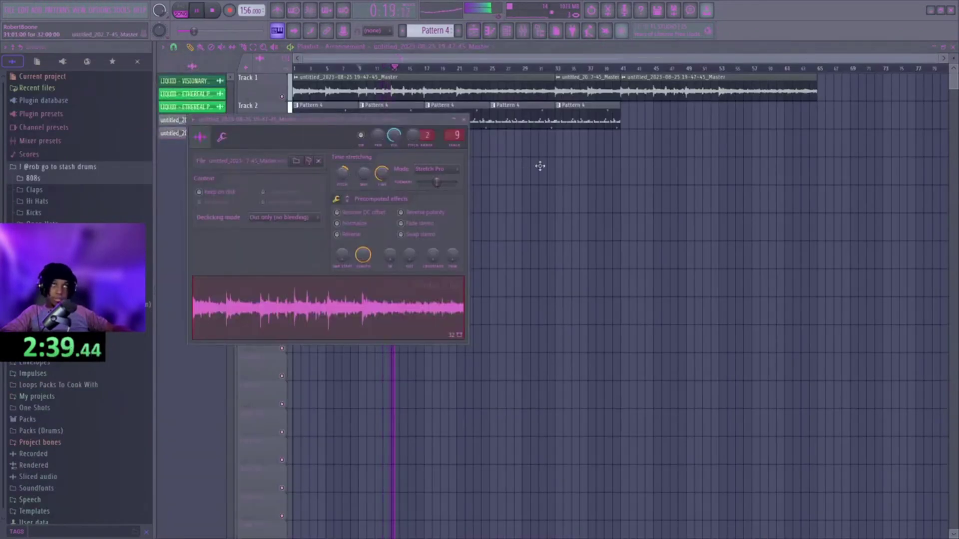
- Open Pattern 4 from the playlist to review the !based1 - spinz (808) notes in the piano roll
{"action": "left_click", "coordinate": [540, 166]}
{"action": "right_click", "coordinate": [540, 166]}
{"action": "double_click", "coordinate": [397, 121]}
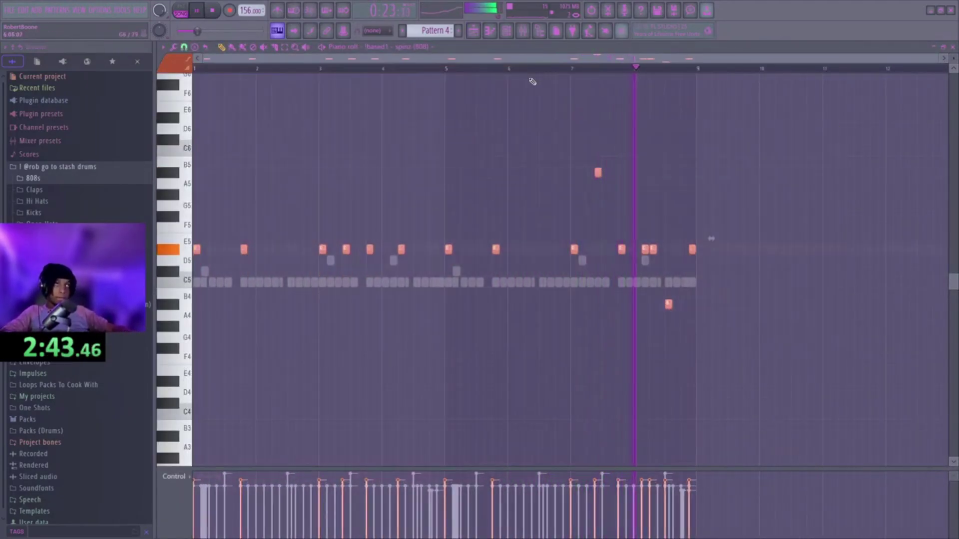
{"action": "left_click", "coordinate": [492, 32]}
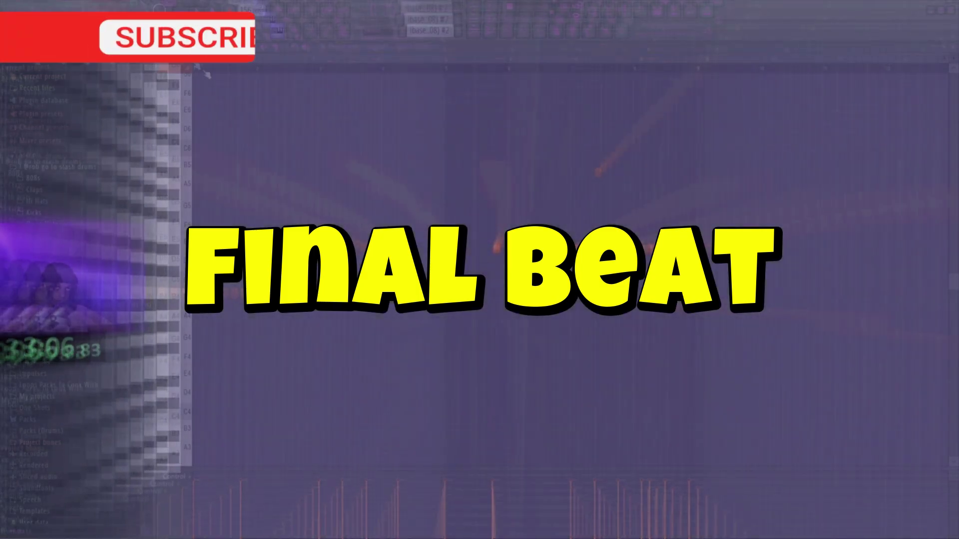